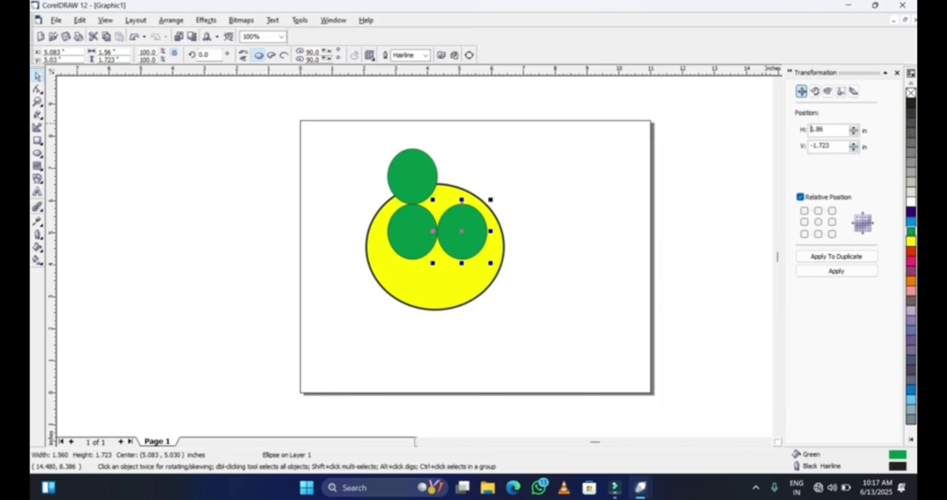
# Move the selected green ellipse by a relative offset of 1.86 in horizontally and -1.723 in vertically, and close the transformation settings
pyautogui.press('Tab')
pyautogui.click(836, 270)
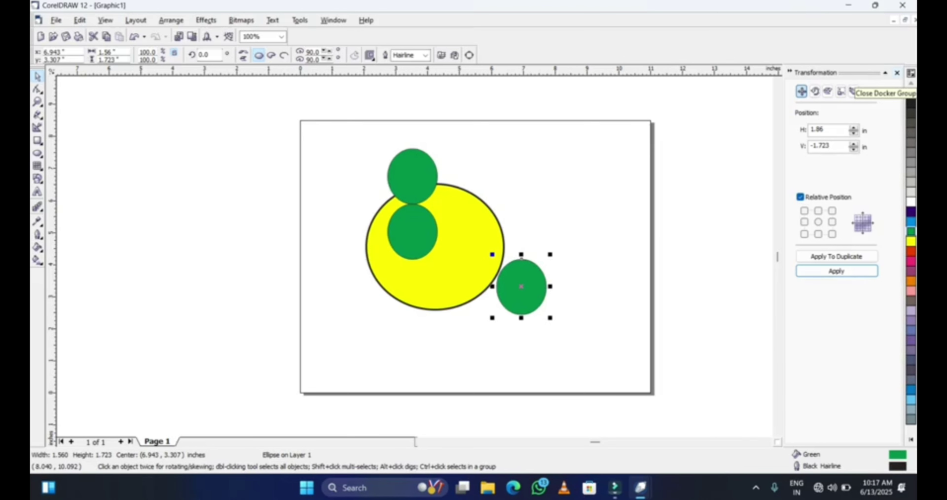
pyautogui.click(897, 73)
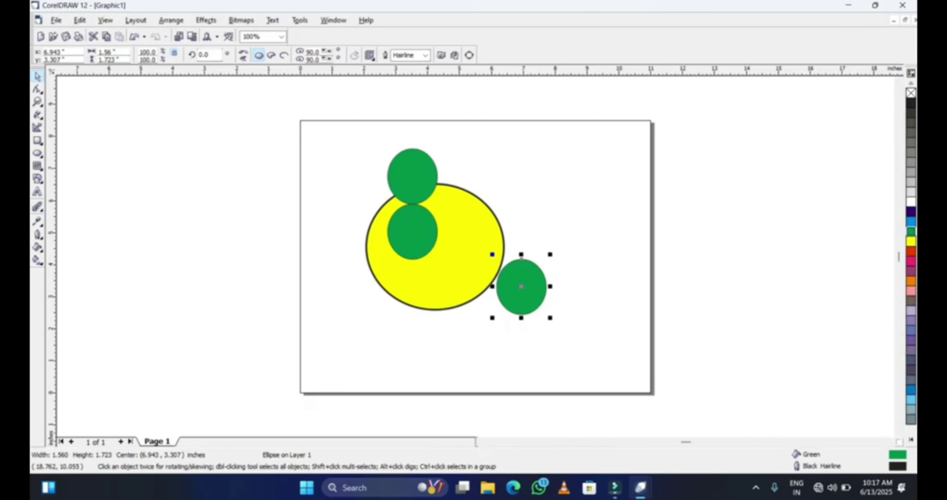
pyautogui.press('Escape')
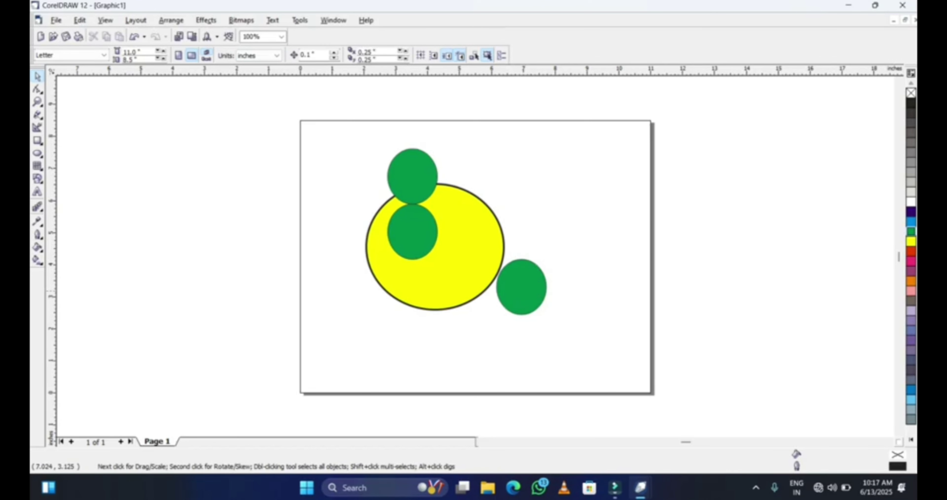
# Clear the transformations of the green ellipse beside the yellow one and of the green ellipse inside it
pyautogui.click(529, 292)
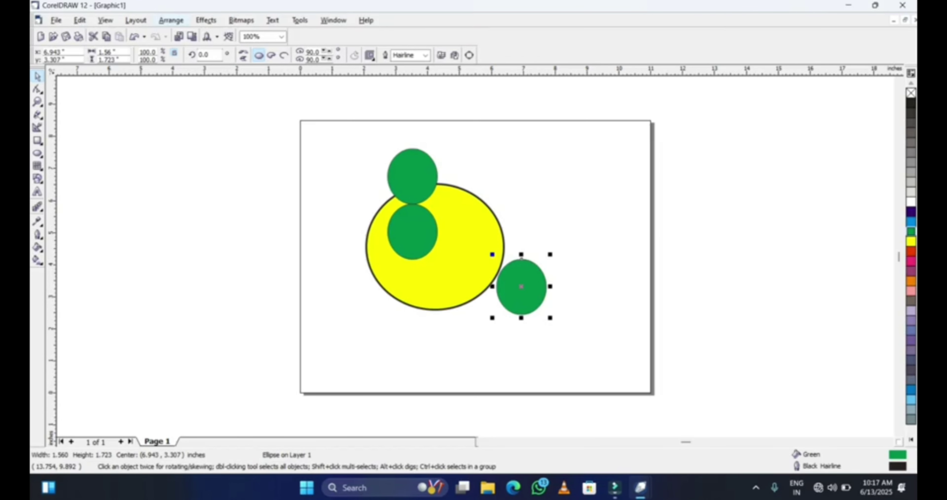
pyautogui.click(171, 21)
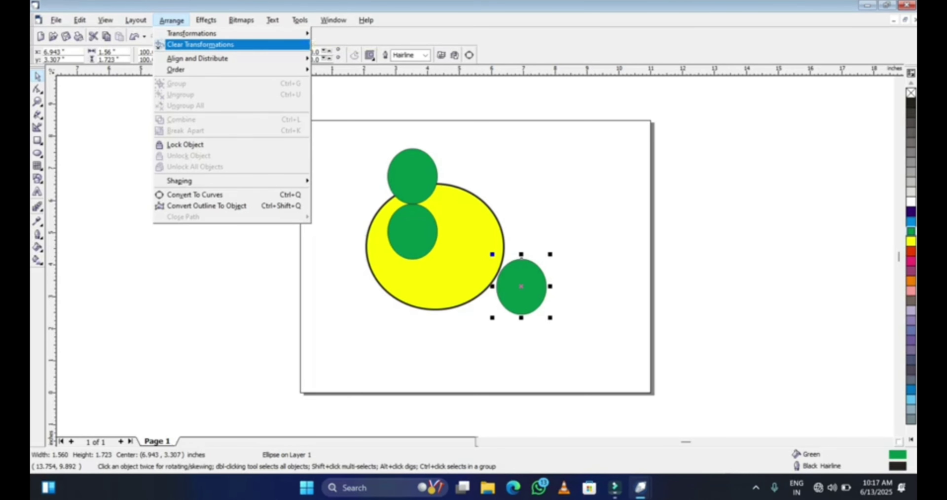
pyautogui.press('Return')
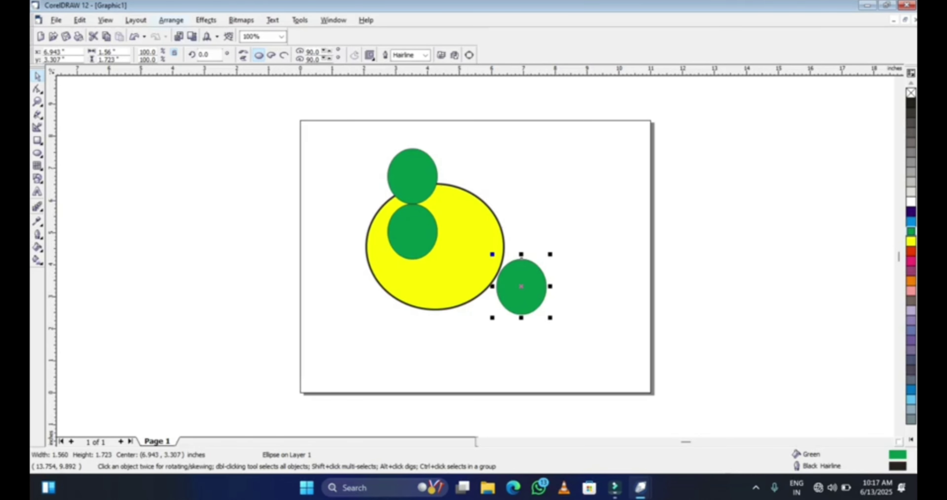
pyautogui.click(412, 234)
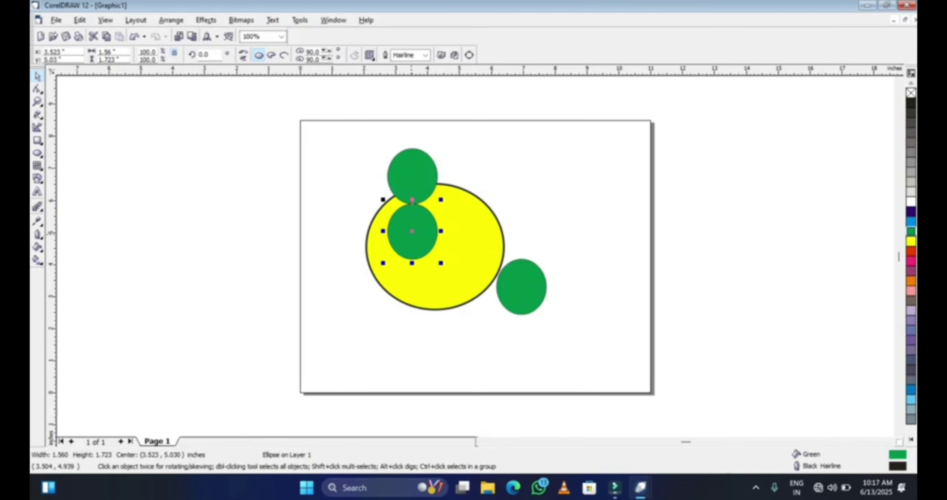
pyautogui.click(206, 21)
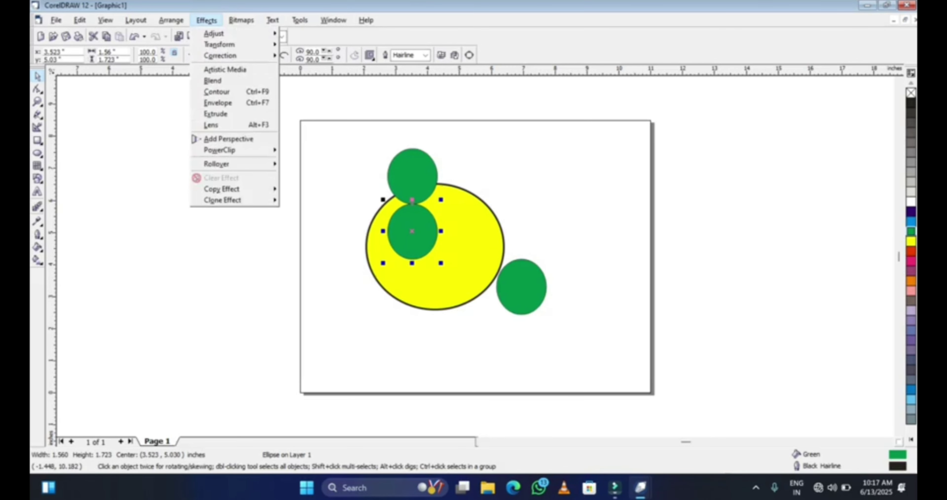
pyautogui.moveTo(172, 21)
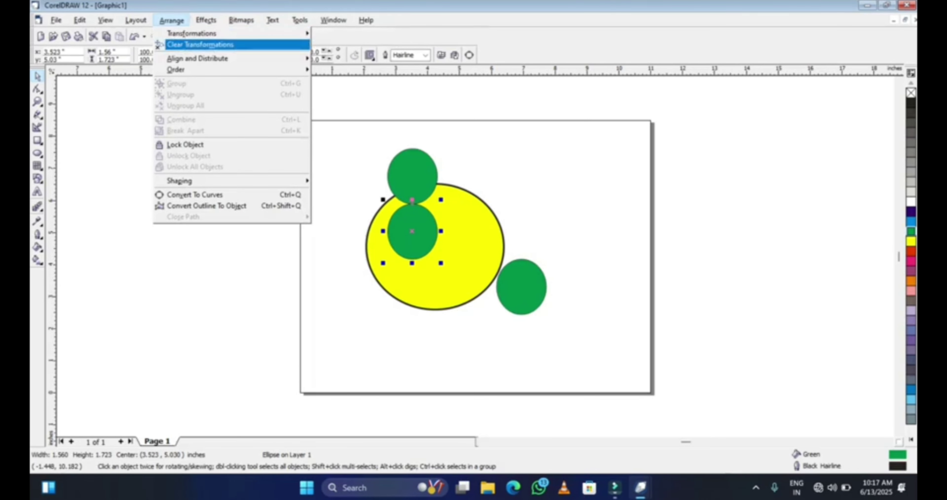
pyautogui.click(201, 44)
# Select all four ellipses and reposition them together, centered at about X 4.5 in and Y 5.2 in
pyautogui.moveTo(301, 97); pyautogui.dragTo(566, 321)
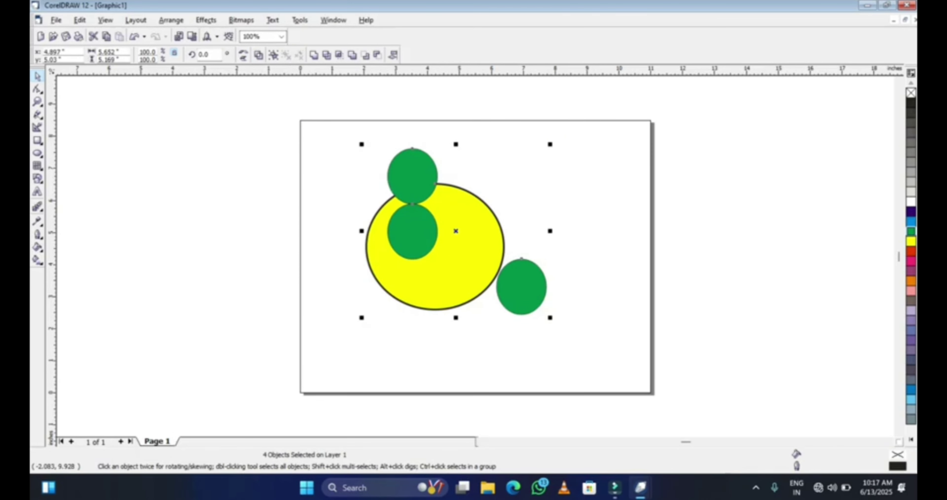
pyautogui.hotkey('alt', 'a')
pyautogui.press('Down')
pyautogui.press('Escape')
pyautogui.press('Escape')
pyautogui.moveTo(509, 266); pyautogui.dragTo(510, 312)
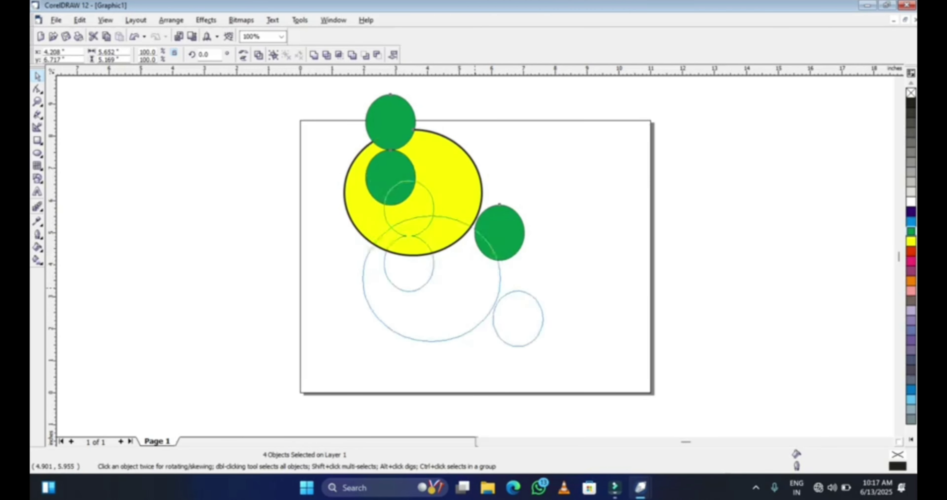
pyautogui.moveTo(472, 280); pyautogui.dragTo(433, 267)
pyautogui.moveTo(527, 270); pyautogui.dragTo(433, 268)
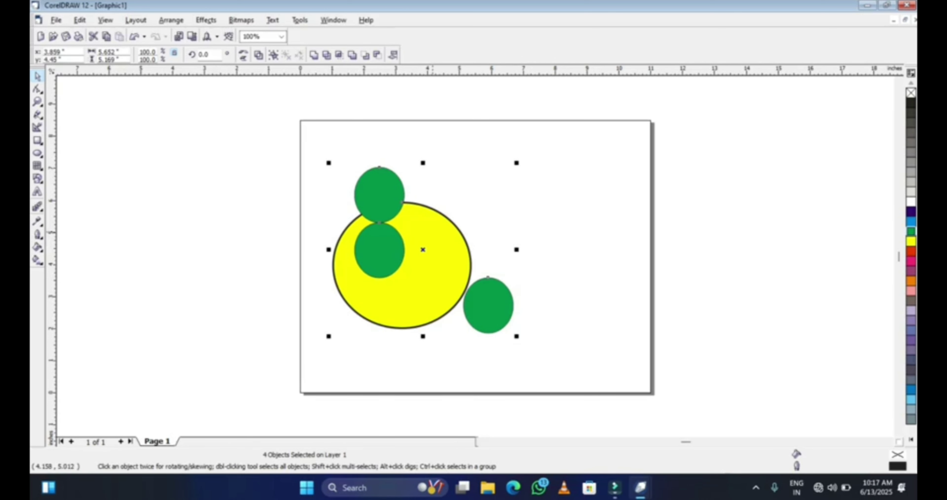
pyautogui.moveTo(434, 227); pyautogui.dragTo(496, 224)
pyautogui.moveTo(448, 165)
pyautogui.mouseDown()
pyautogui.moveTo(476, 166)
pyautogui.moveTo(435, 162)
pyautogui.mouseUp()
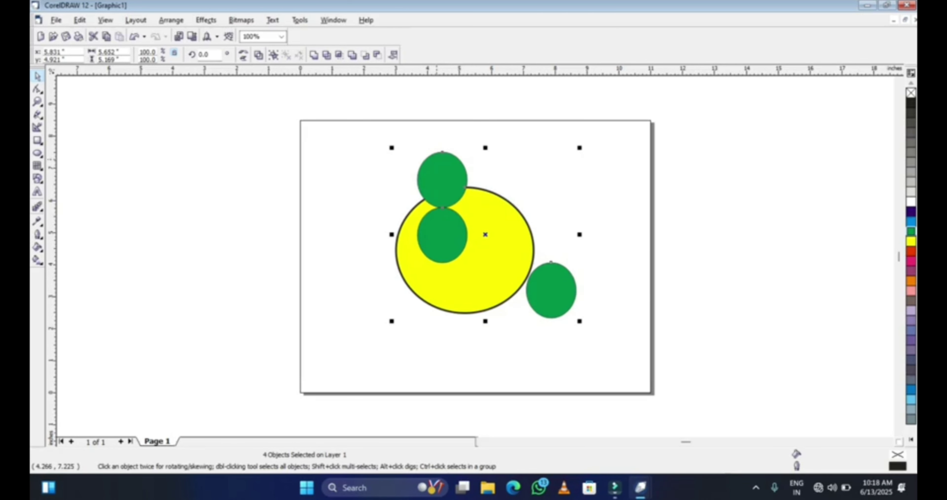
pyautogui.moveTo(497, 254); pyautogui.dragTo(454, 245)
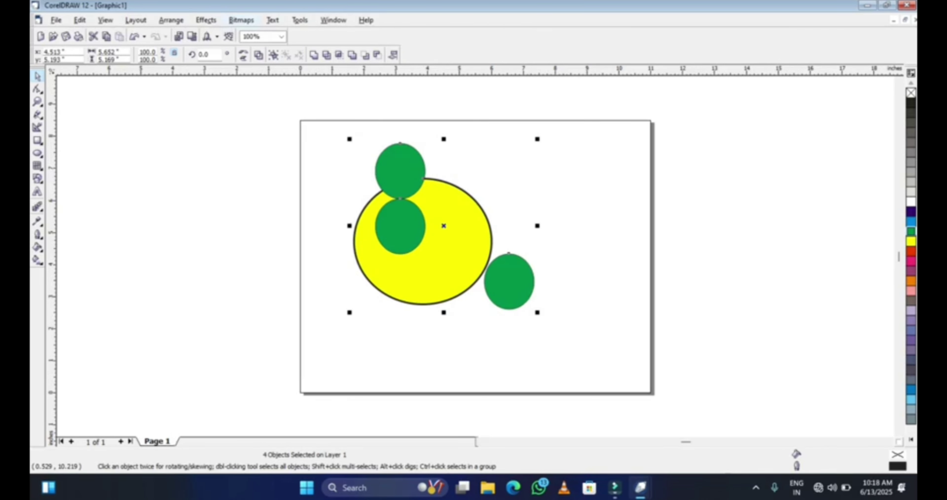
pyautogui.click(171, 20)
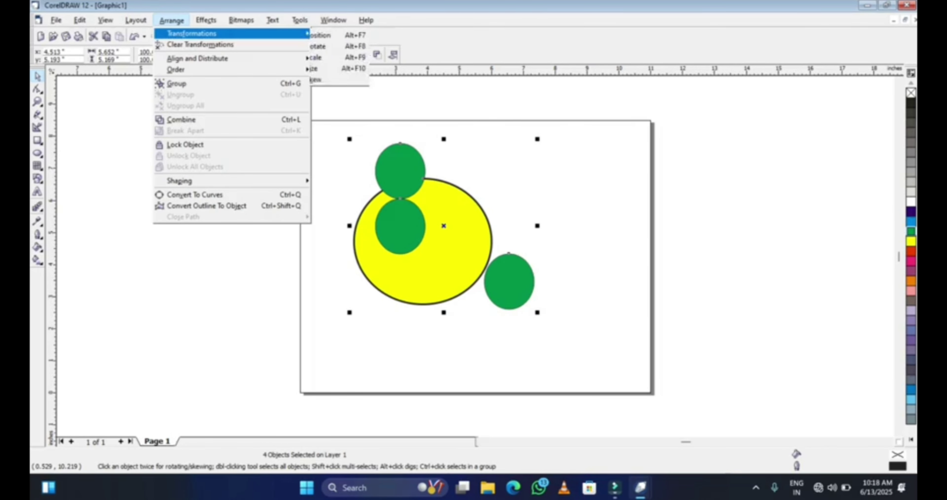
pyautogui.moveTo(198, 59)
pyautogui.click(510, 280)
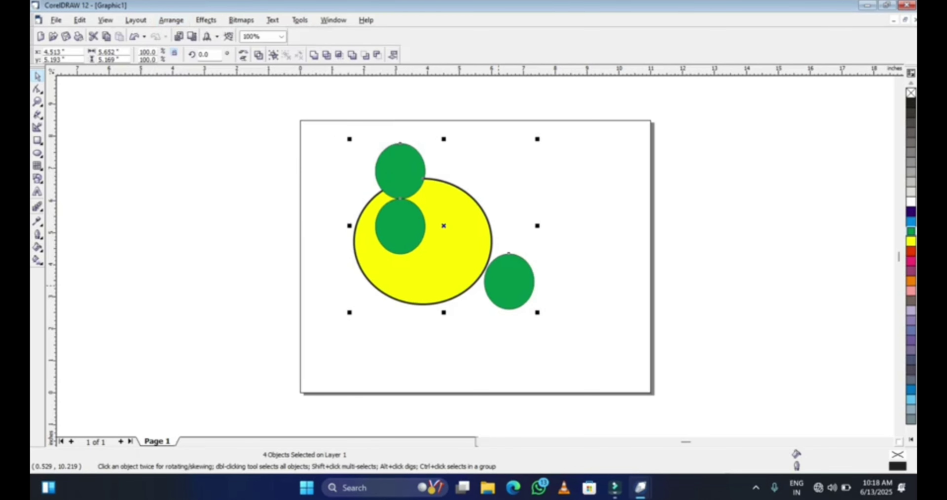
pyautogui.click(509, 281)
pyautogui.click(585, 202)
pyautogui.press('Escape')
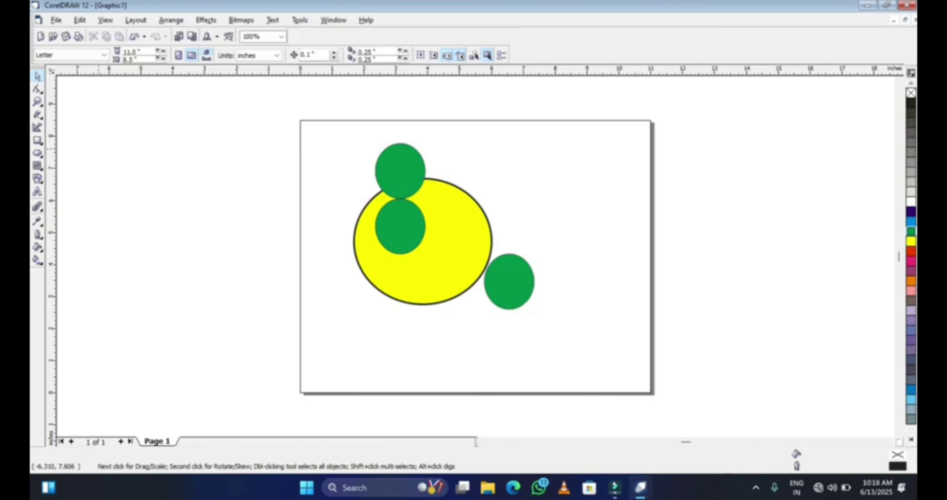
# Try moving the yellow ellipse off the page, and undo the last two moves
pyautogui.moveTo(436, 224); pyautogui.dragTo(189, 207)
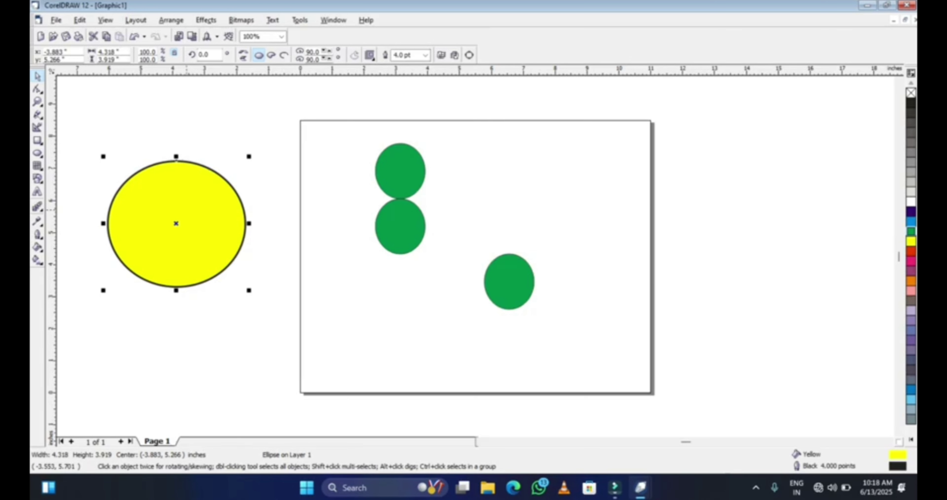
pyautogui.click(187, 210)
pyautogui.hotkey('ctrl', 'z')
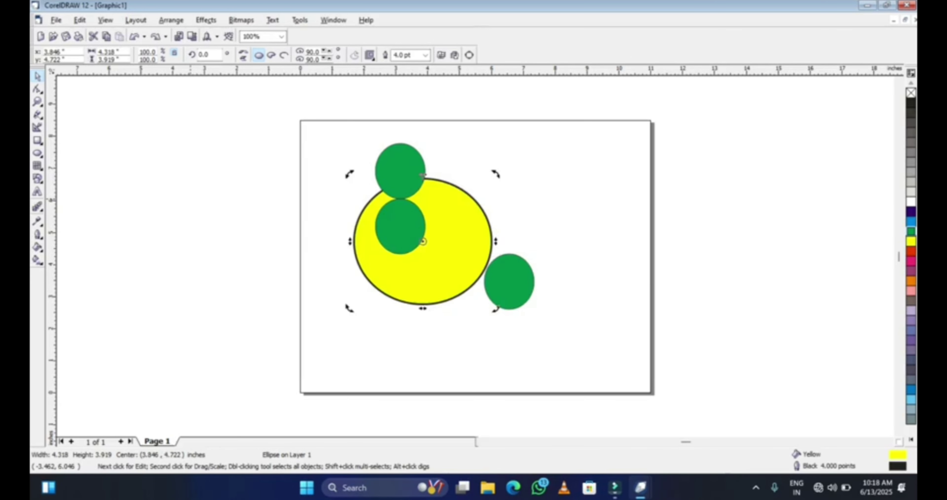
pyautogui.hotkey('ctrl', 'z')
# Shift all four ellipses toward the page's left edge and move the yellow ellipse slightly farther down and left
pyautogui.moveTo(411, 215); pyautogui.dragTo(373, 214)
pyautogui.click(518, 199)
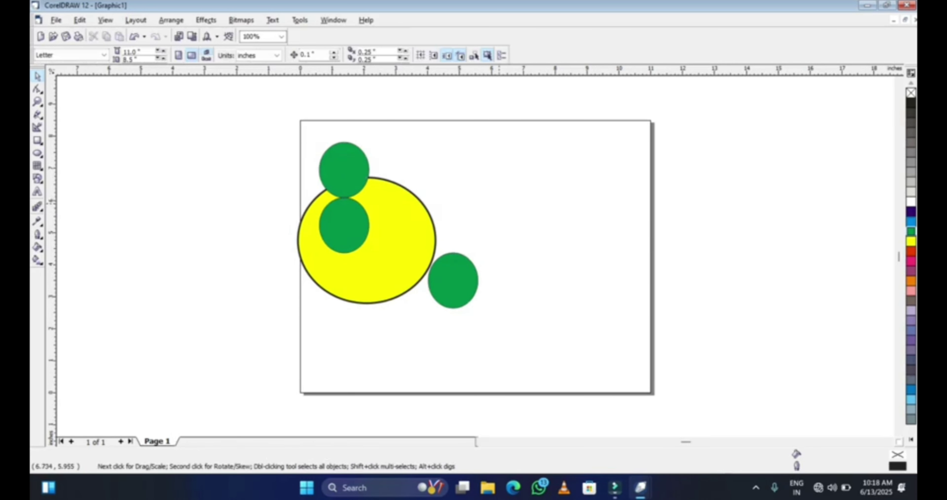
pyautogui.moveTo(400, 226); pyautogui.dragTo(356, 238)
# Delete all four ellipses from the page
pyautogui.moveTo(278, 119); pyautogui.dragTo(548, 354)
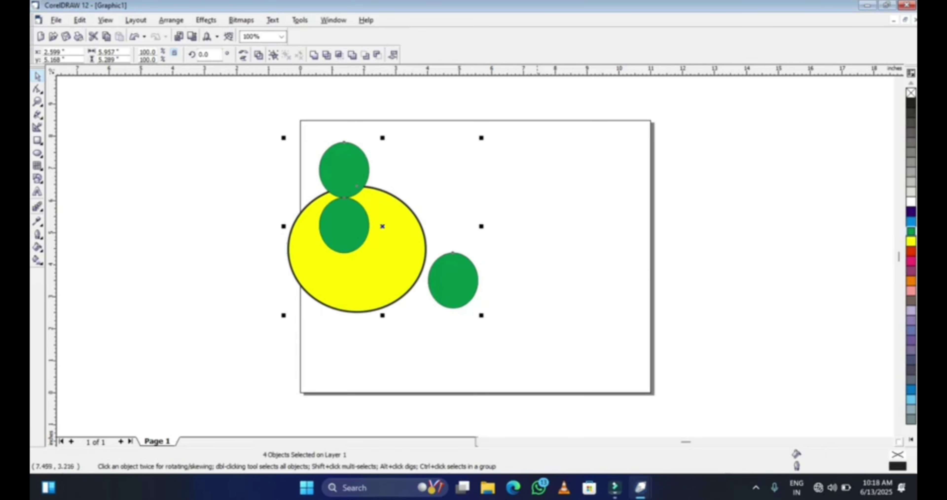
pyautogui.press('Delete')
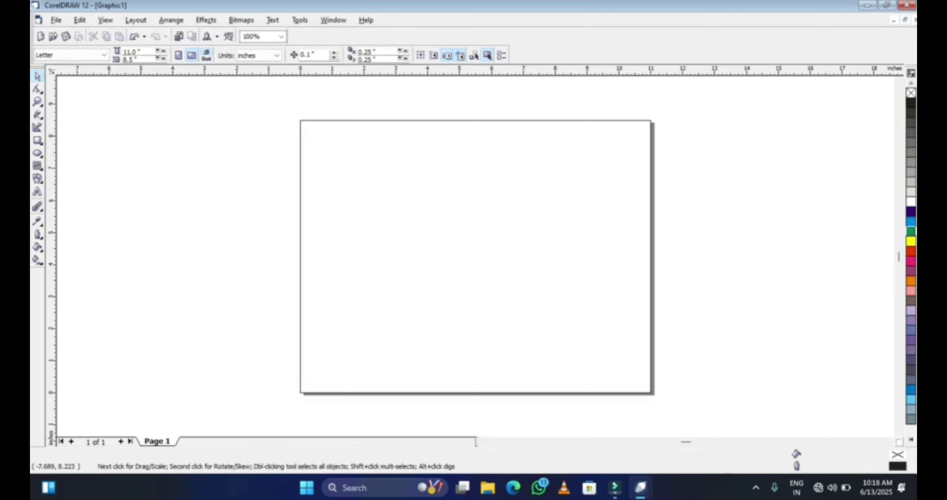
# Draw an ellipse about 4.5 in wide and 4.2 in high near the page center, with a 4.0 pt outline and a Magenta fill
pyautogui.press('F7')
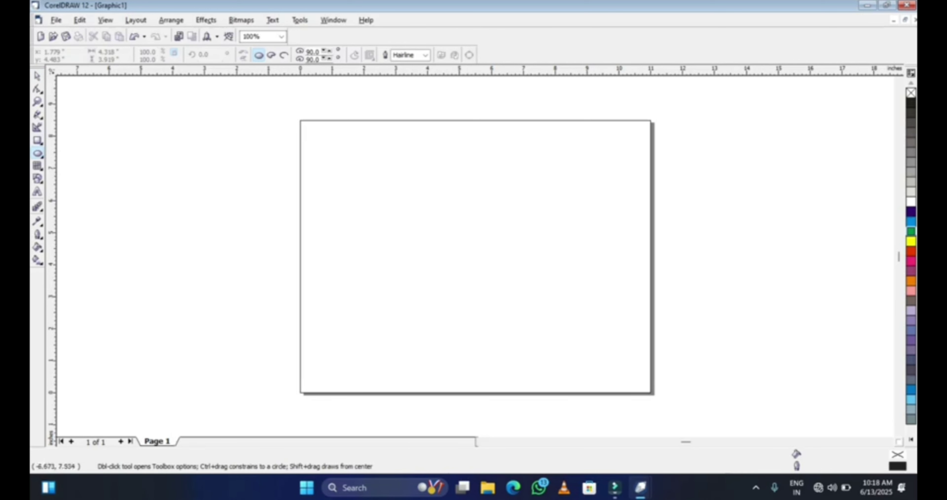
pyautogui.moveTo(367, 192)
pyautogui.mouseDown()
pyautogui.moveTo(475, 308)
pyautogui.moveTo(519, 334)
pyautogui.mouseUp()
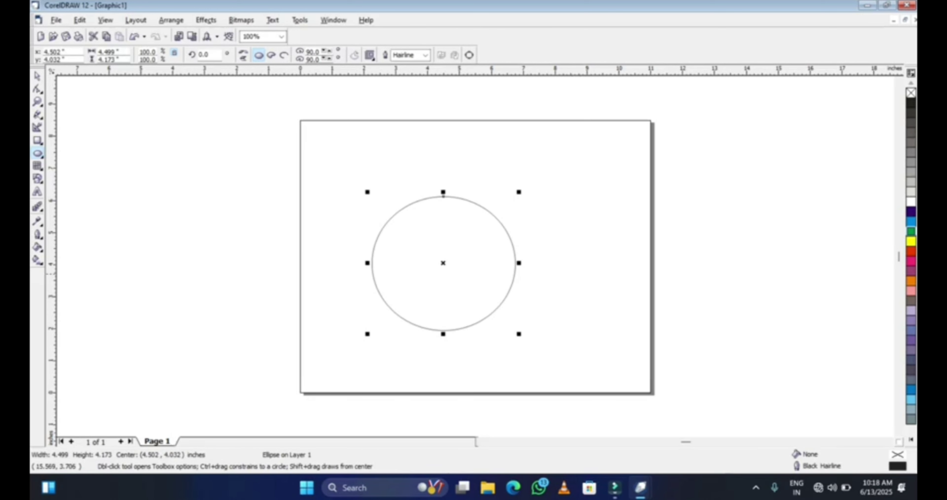
pyautogui.click(425, 55)
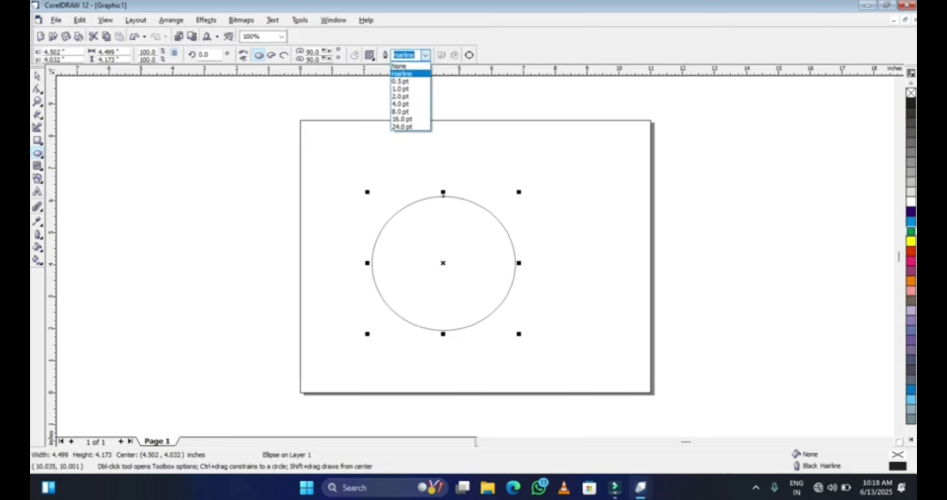
pyautogui.click(401, 104)
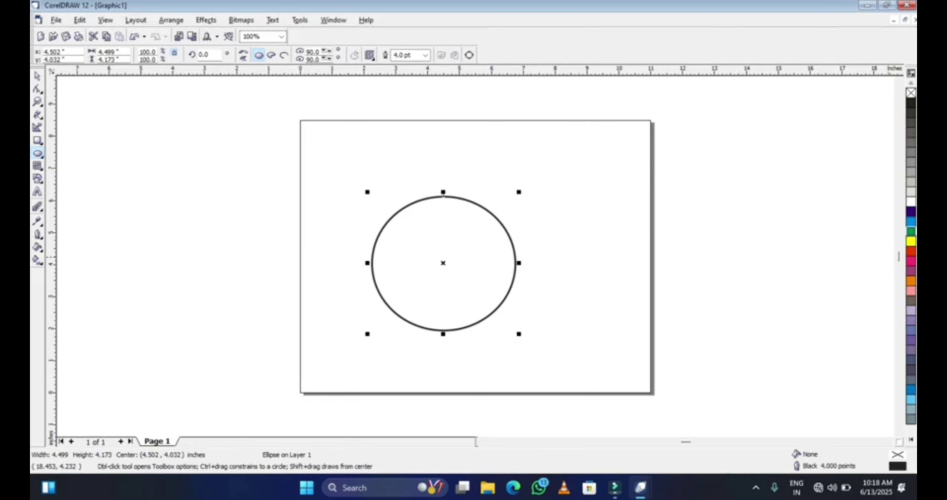
pyautogui.click(911, 260)
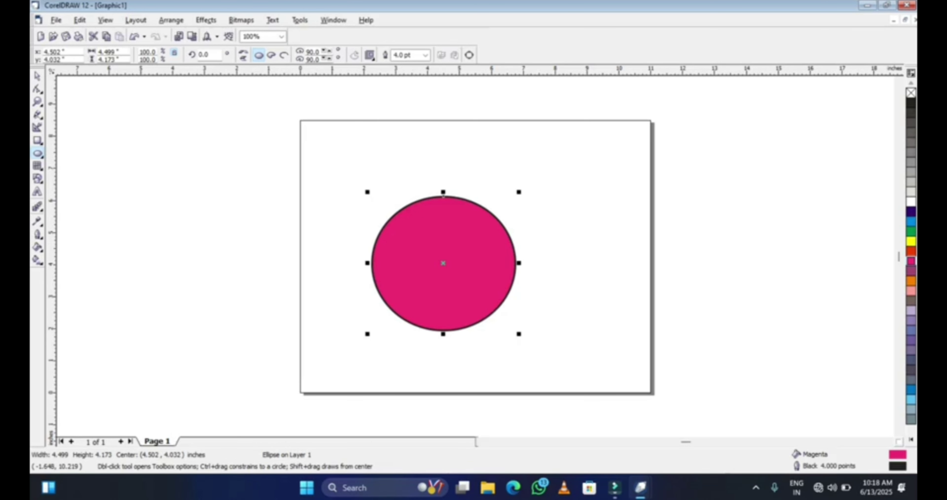
# Open the Rotate transformation settings for the magenta ellipse
pyautogui.click(171, 20)
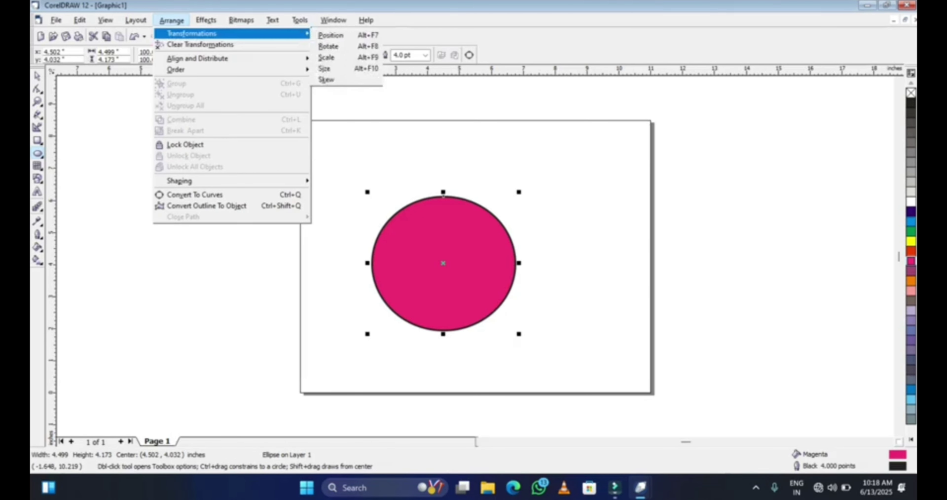
pyautogui.moveTo(231, 58)
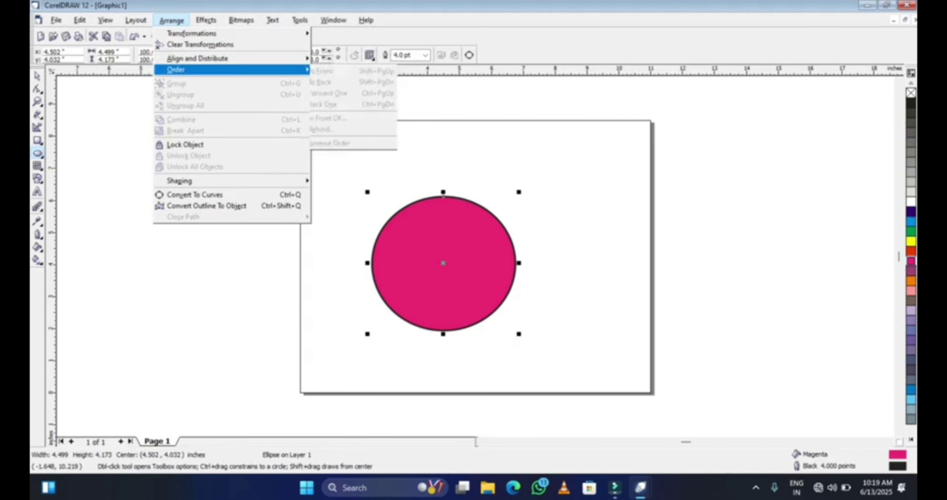
pyautogui.moveTo(206, 19)
pyautogui.press('Left')
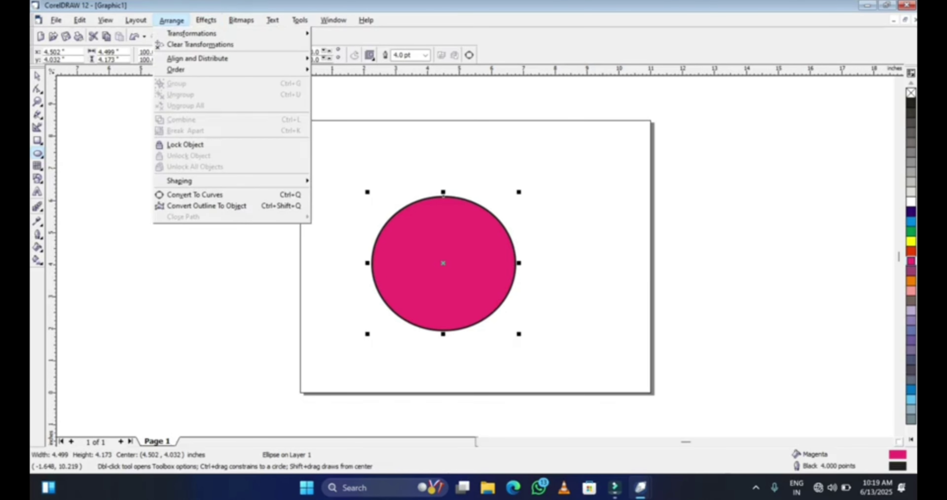
pyautogui.press('Down')
pyautogui.press('Right')
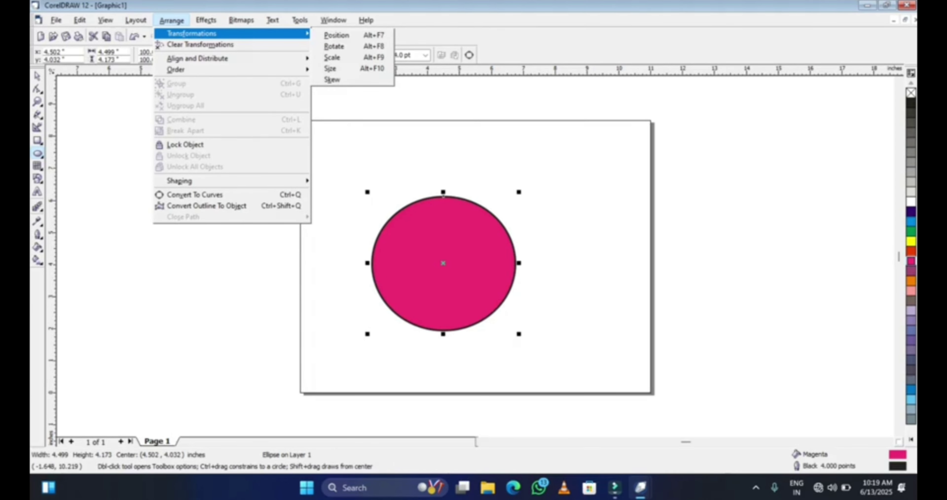
pyautogui.press('Down')
pyautogui.press('Down')
pyautogui.press('Return')
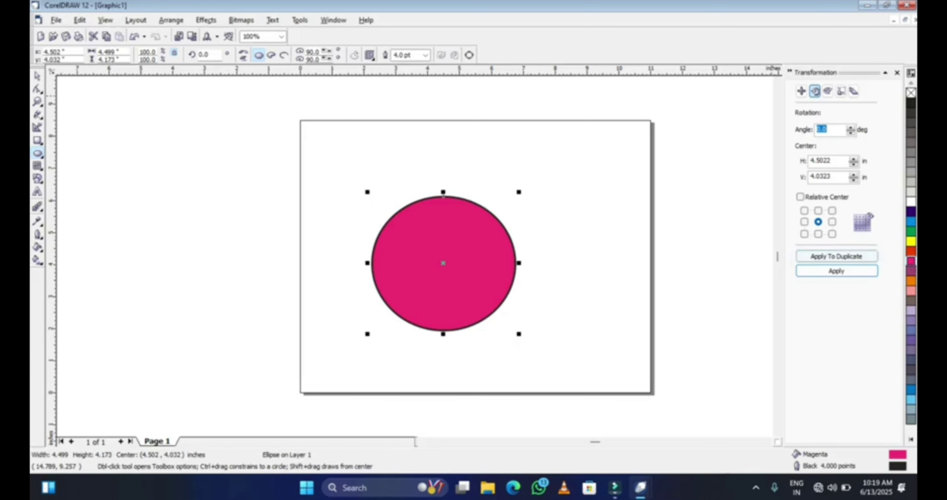
# Rotate a duplicate of the magenta ellipse 25 degrees about center H 4.5022, V 1.946 in, and rotate that copy another 25 degrees
pyautogui.click(836, 256)
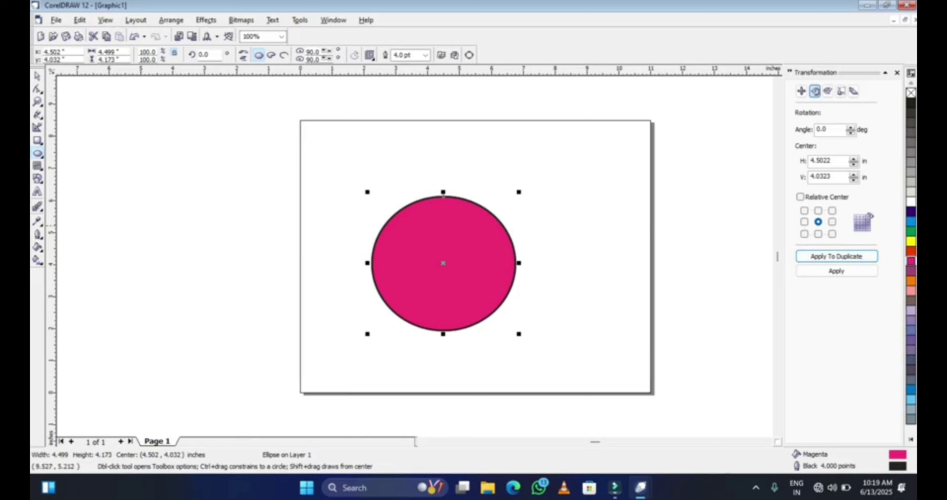
pyautogui.click(818, 233)
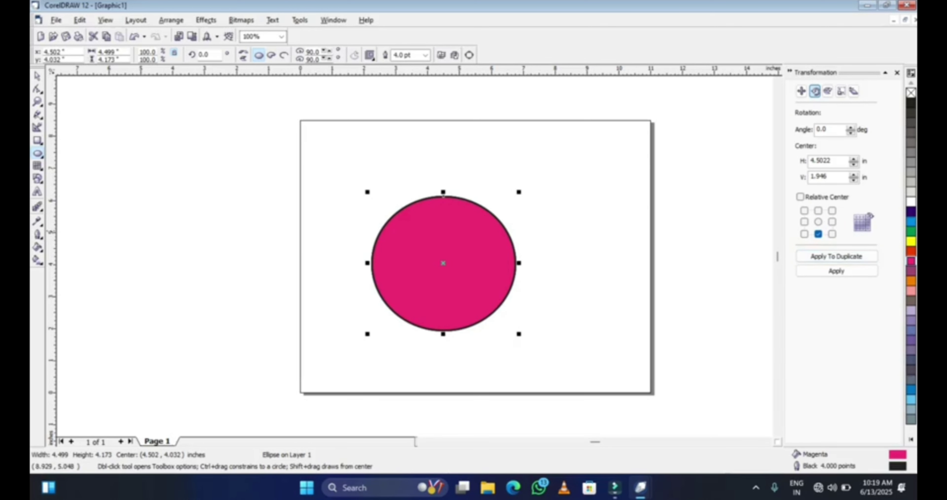
pyautogui.click(832, 210)
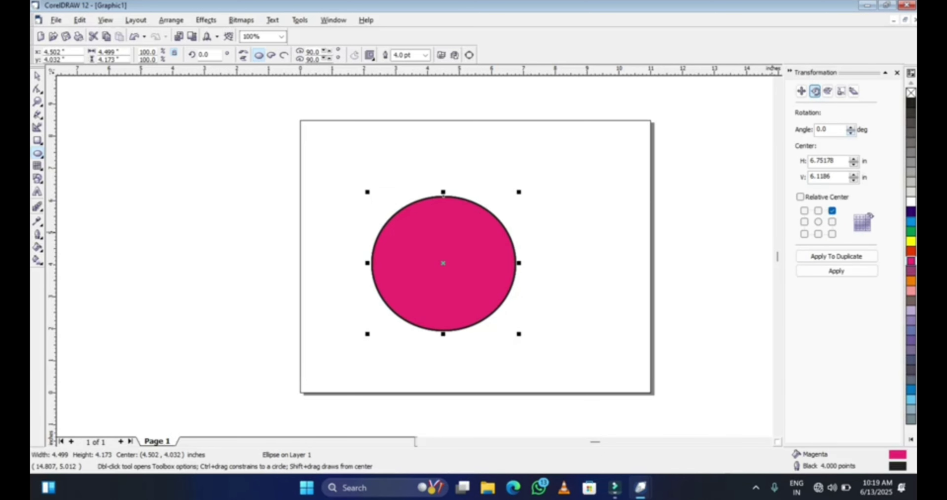
pyautogui.write('1')
pyautogui.click(810, 160)
pyautogui.write('1')
pyautogui.click(836, 256)
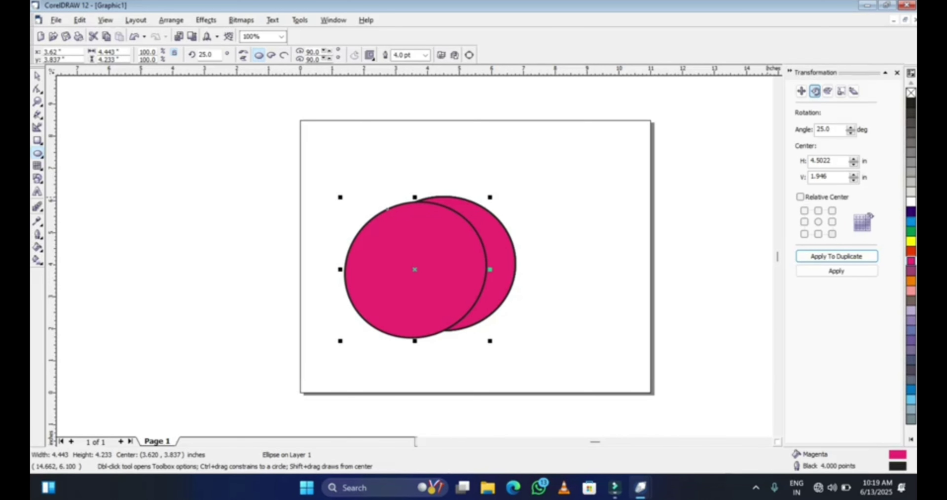
pyautogui.click(836, 271)
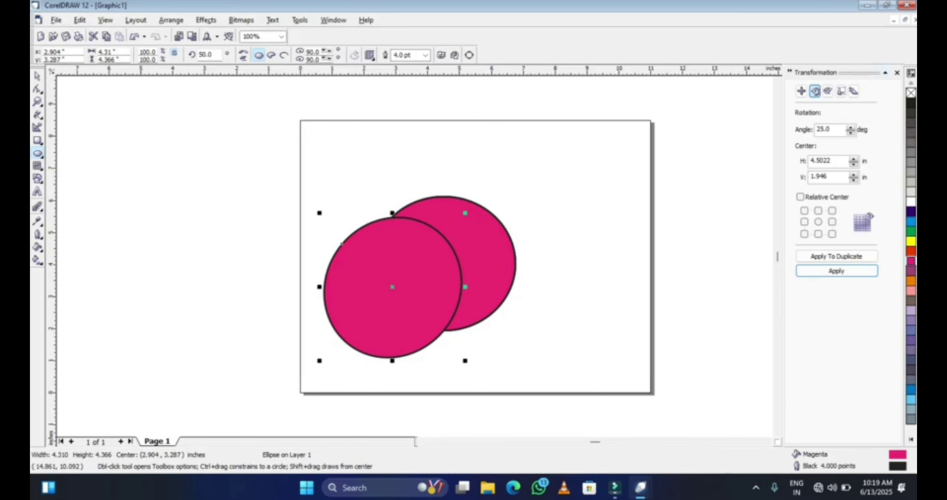
pyautogui.click(897, 72)
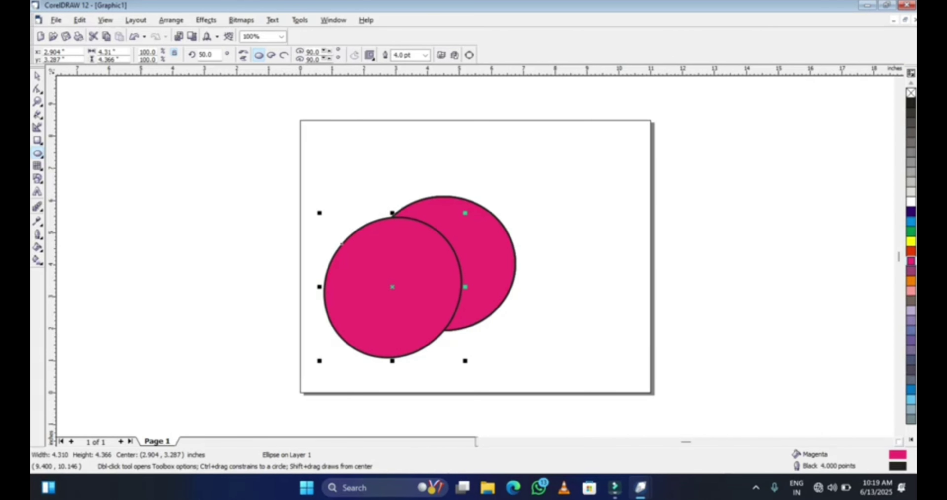
# Apply a 25-degree rotation to another duplicate of the selected ellipse, using its left-middle point as the rotation center
pyautogui.click(171, 20)
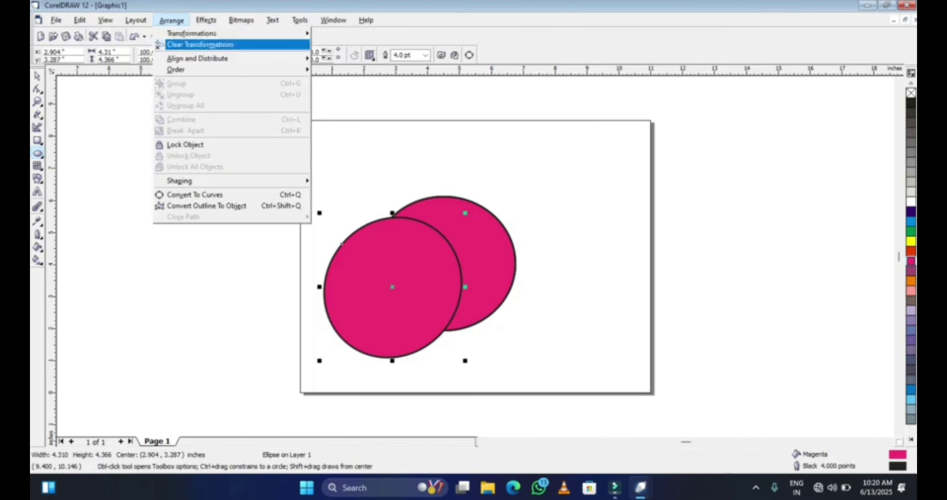
pyautogui.moveTo(191, 34)
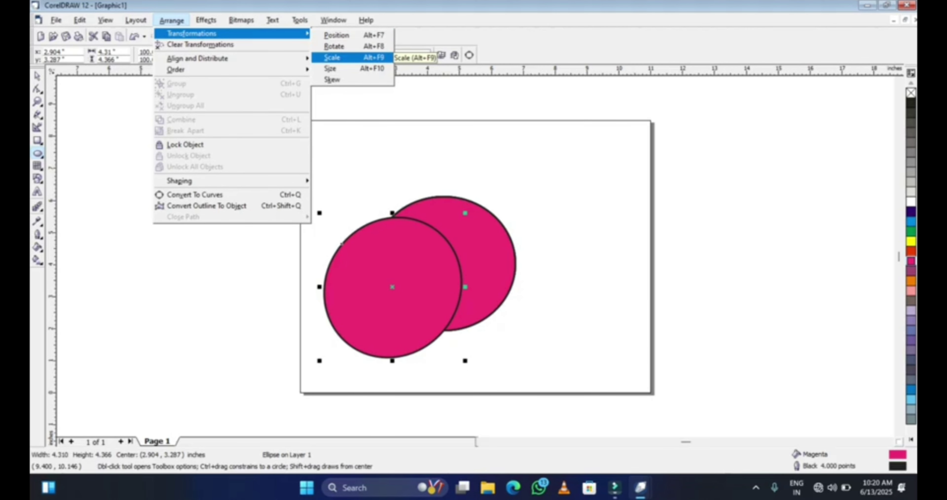
pyautogui.click(333, 57)
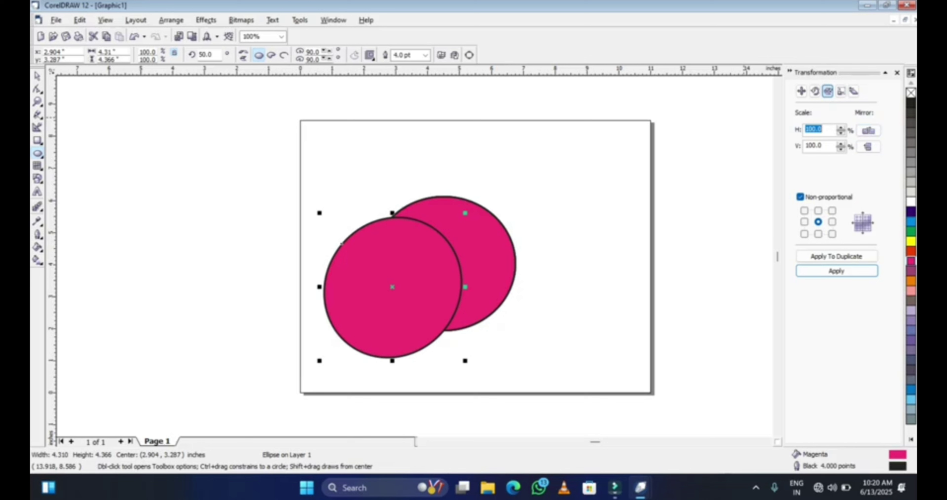
pyautogui.click(814, 91)
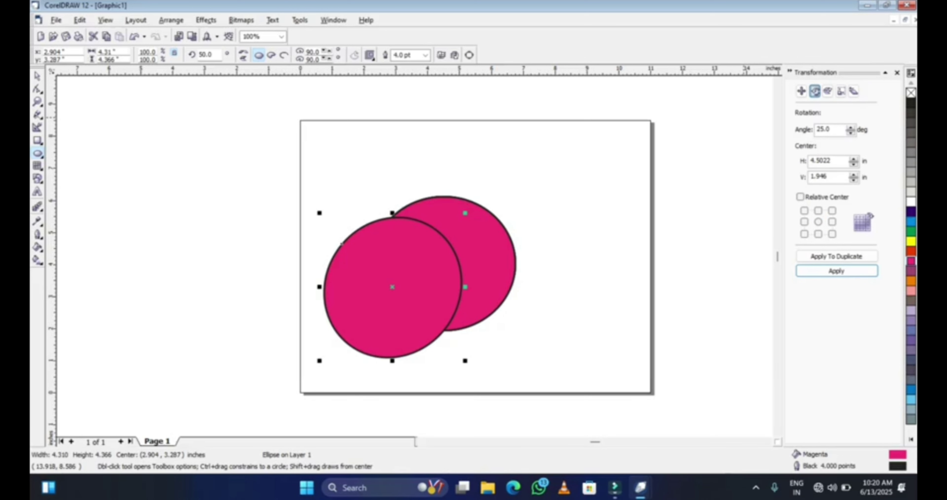
pyautogui.click(804, 221)
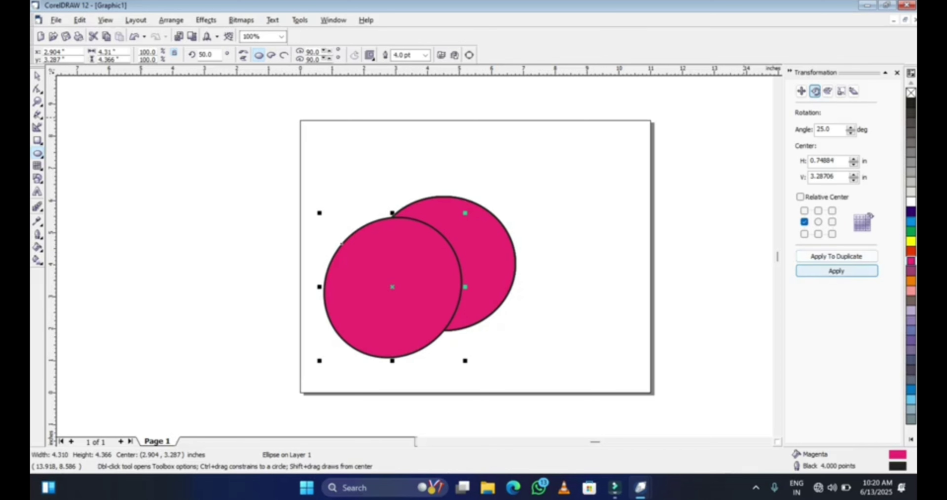
pyautogui.click(836, 256)
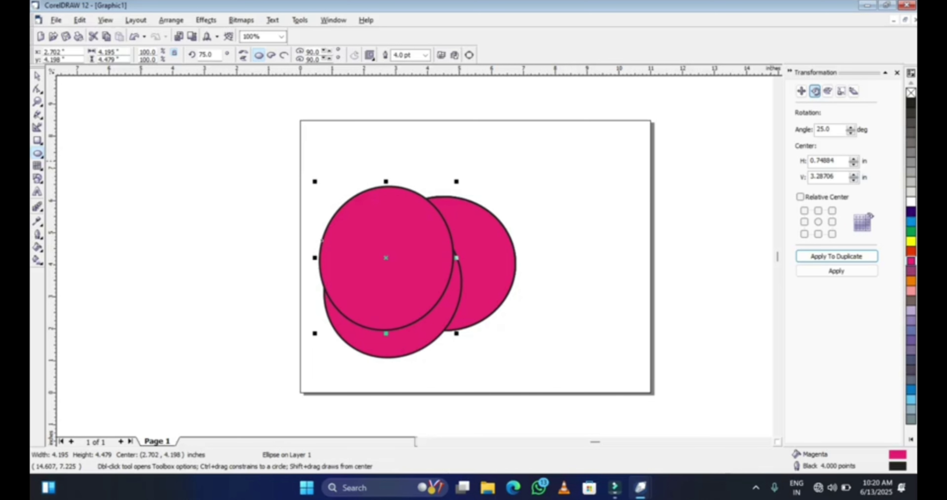
# Duplicate the topmost ellipse with the Size transformation and resize the copy to 4.395 by 4.779 in from its bottom-right anchor
pyautogui.click(841, 91)
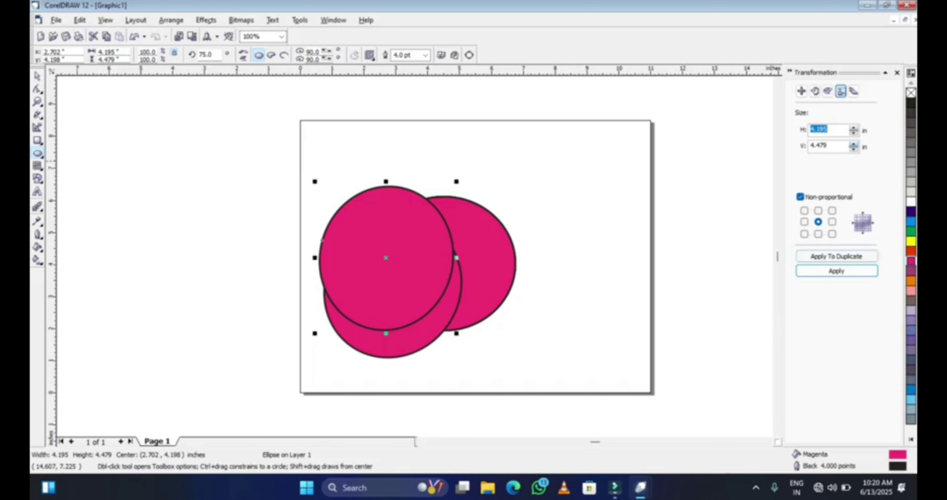
pyautogui.click(832, 211)
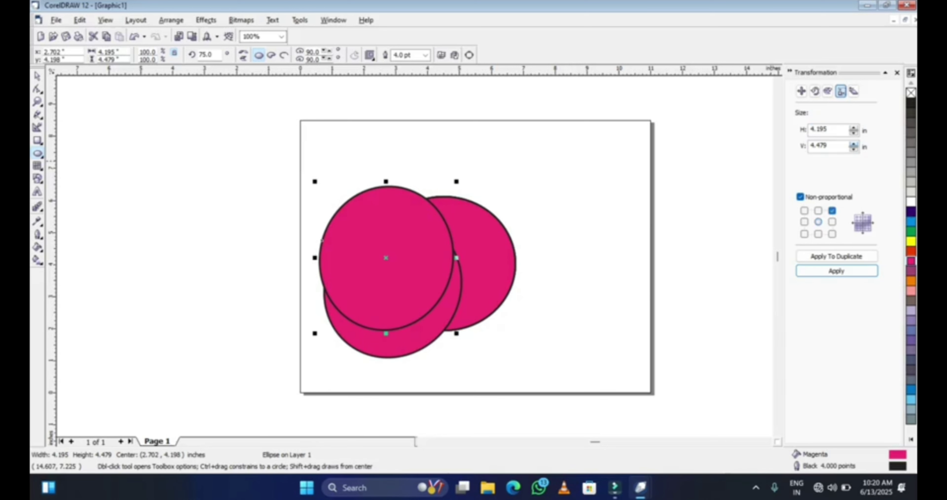
pyautogui.click(836, 256)
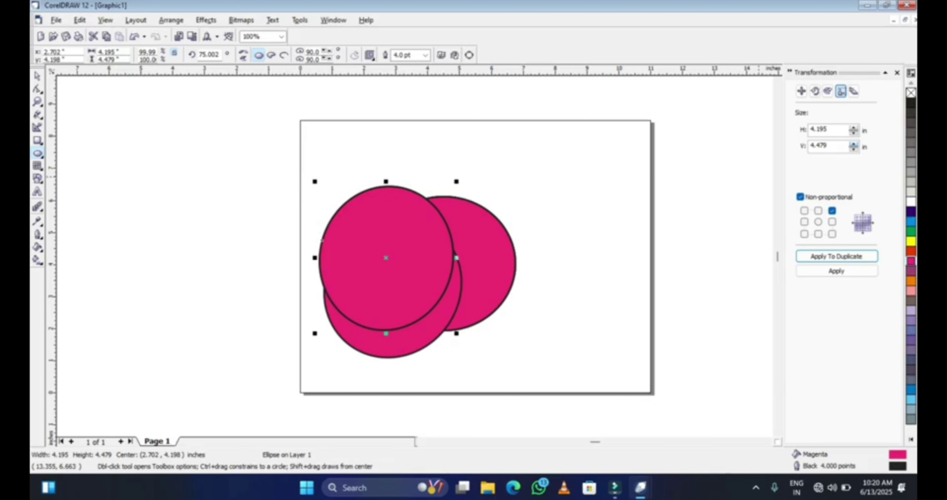
pyautogui.click(832, 233)
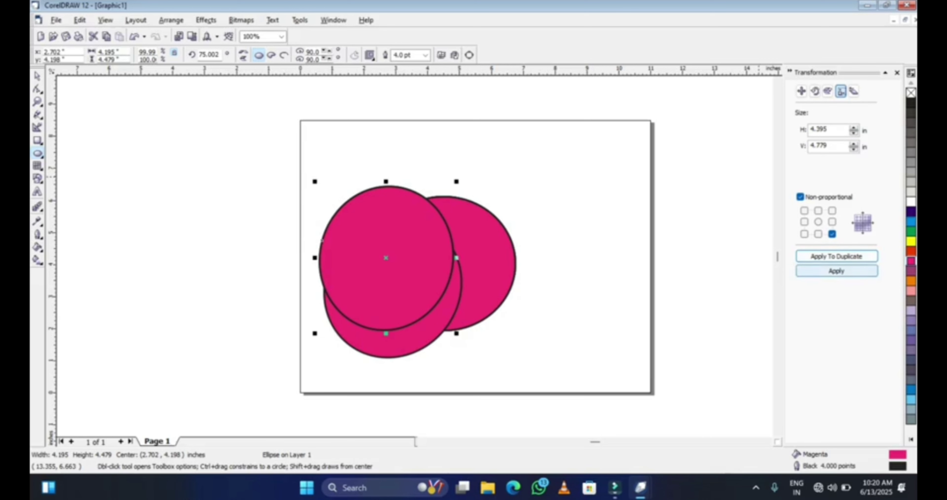
pyautogui.click(836, 271)
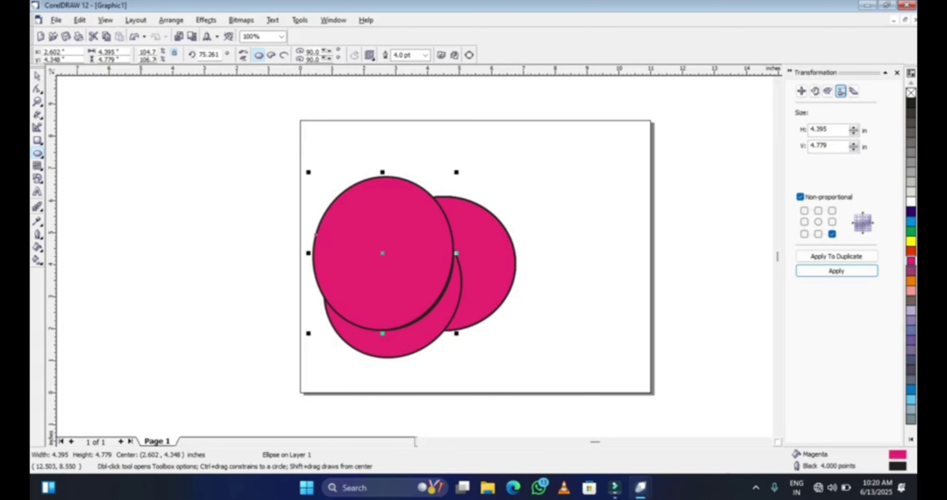
# Resize the selected ellipse non-proportionally to 5.0 in wide and 3.0 in high, keeping its bottom-right anchor
pyautogui.doubleClick(817, 145)
pyautogui.write('32')
pyautogui.doubleClick(828, 129)
pyautogui.write('5')
pyautogui.click(836, 270)
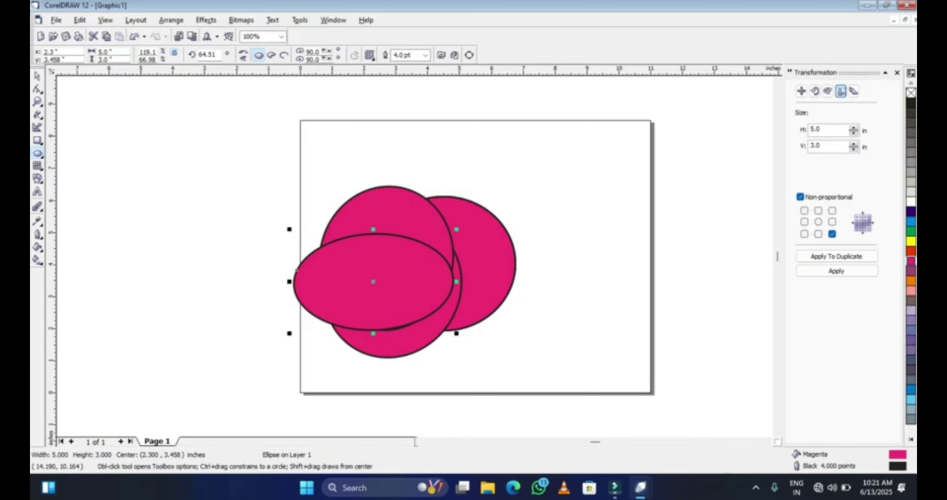
# Skew the selected ellipse 10 degrees horizontally and 5 degrees vertically, applying the skew repeatedly
pyautogui.click(853, 91)
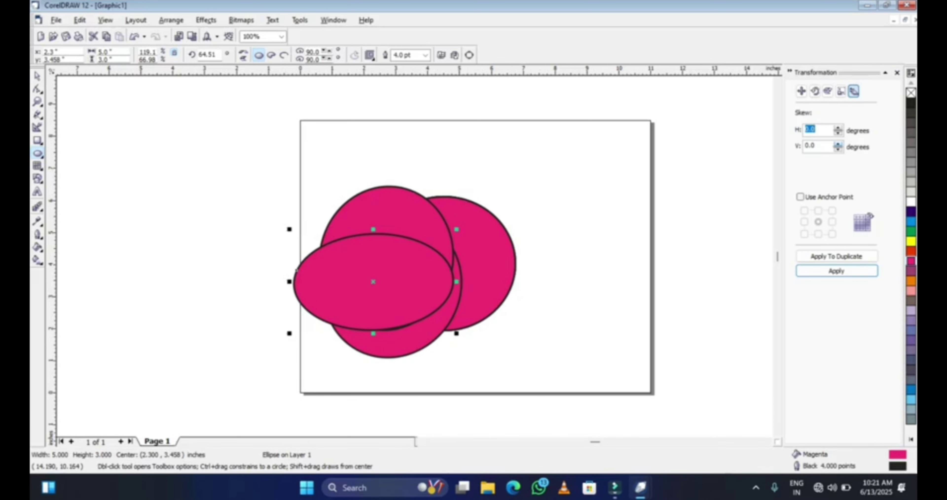
pyautogui.click(817, 130)
pyautogui.doubleClick(810, 129)
pyautogui.write('10')
pyautogui.press('Tab')
pyautogui.write('5')
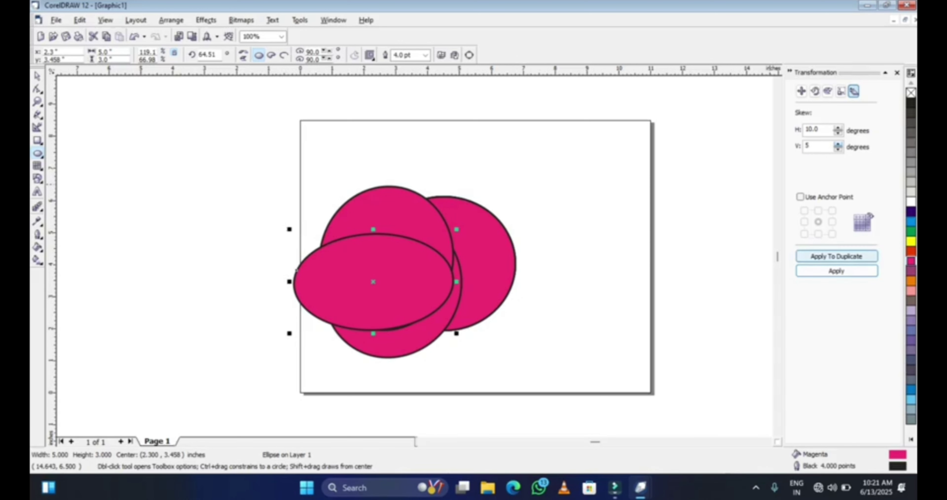
pyautogui.click(836, 270)
pyautogui.click(836, 271)
pyautogui.click(836, 270)
pyautogui.click(836, 270)
pyautogui.click(836, 271)
pyautogui.click(836, 270)
pyautogui.click(836, 270)
pyautogui.click(836, 270)
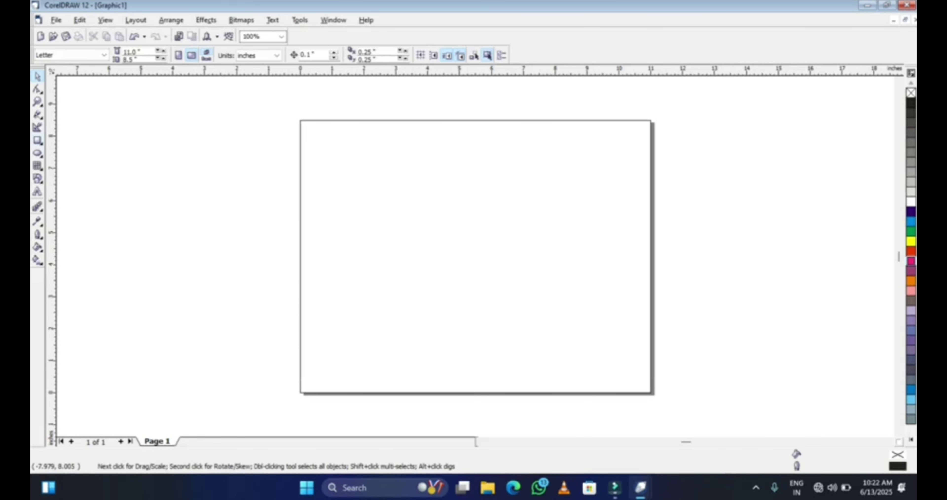
# Draw a rectangle about 4.8 in wide and 3.3 in high on the empty page, with a Yellow fill and 4.0 pt outline
pyautogui.click(38, 140)
pyautogui.moveTo(326, 187)
pyautogui.mouseDown()
pyautogui.moveTo(424, 213)
pyautogui.moveTo(480, 279)
pyautogui.moveTo(481, 294)
pyautogui.mouseUp()
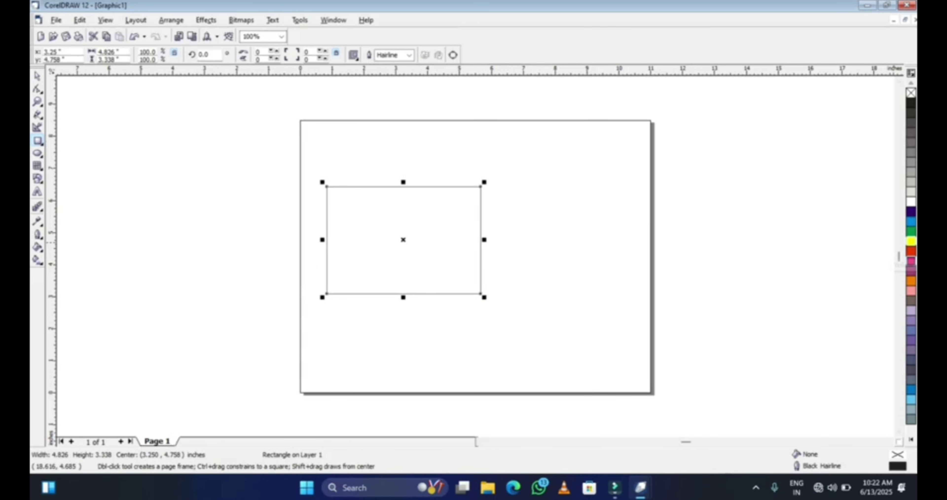
pyautogui.click(911, 241)
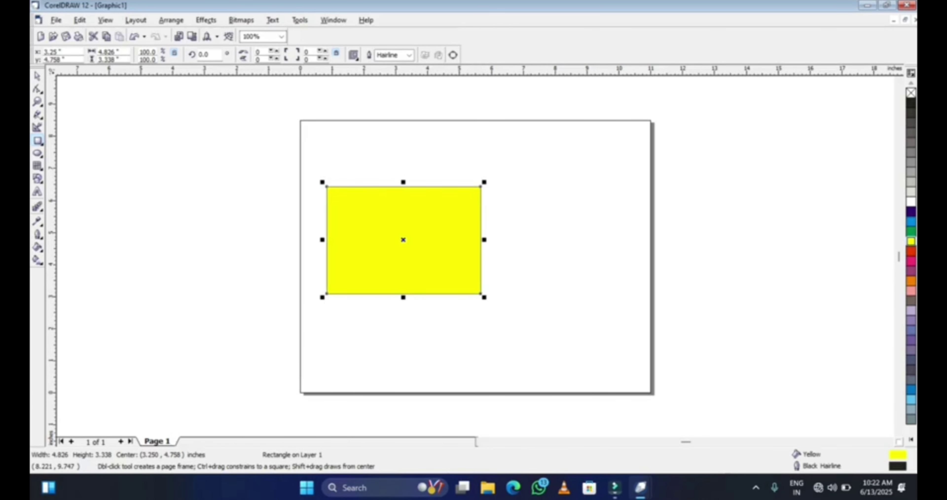
pyautogui.click(409, 55)
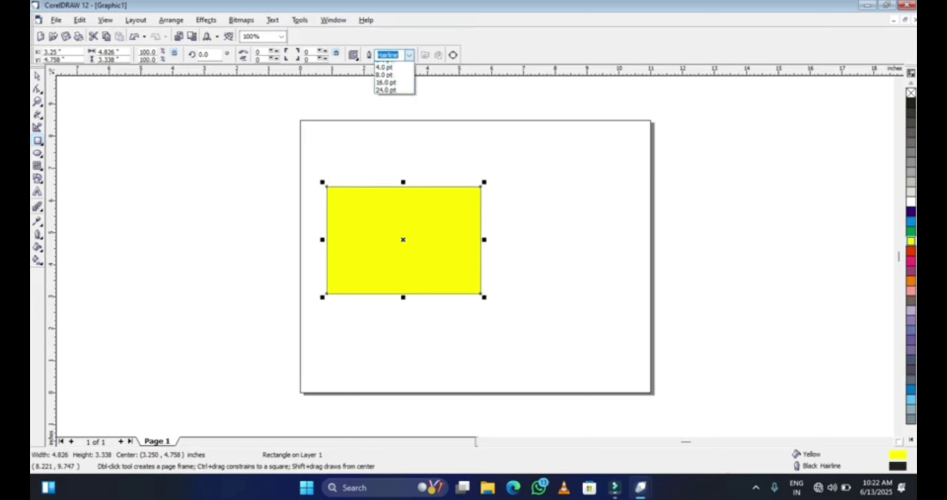
pyautogui.click(390, 105)
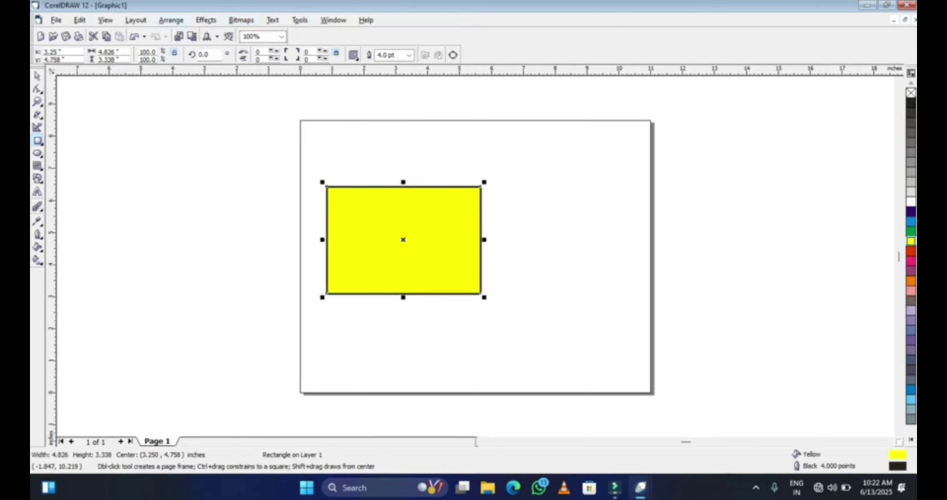
pyautogui.click(171, 19)
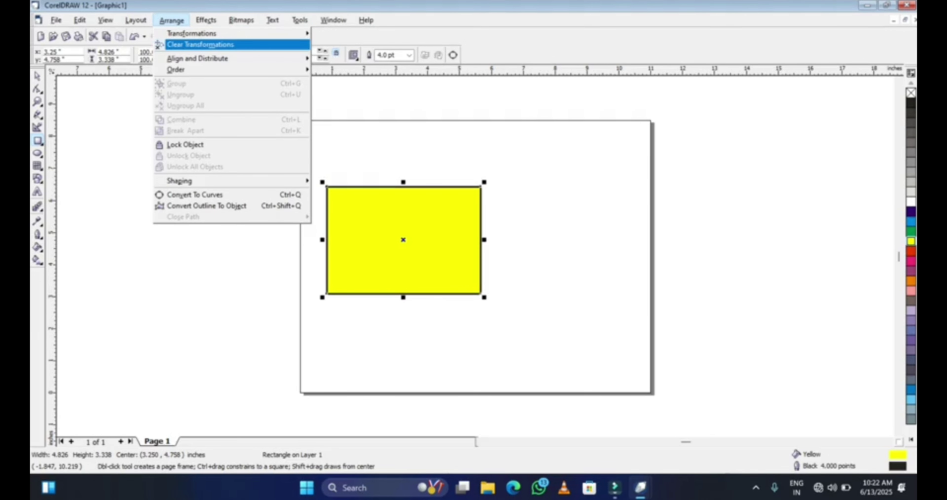
pyautogui.moveTo(199, 59)
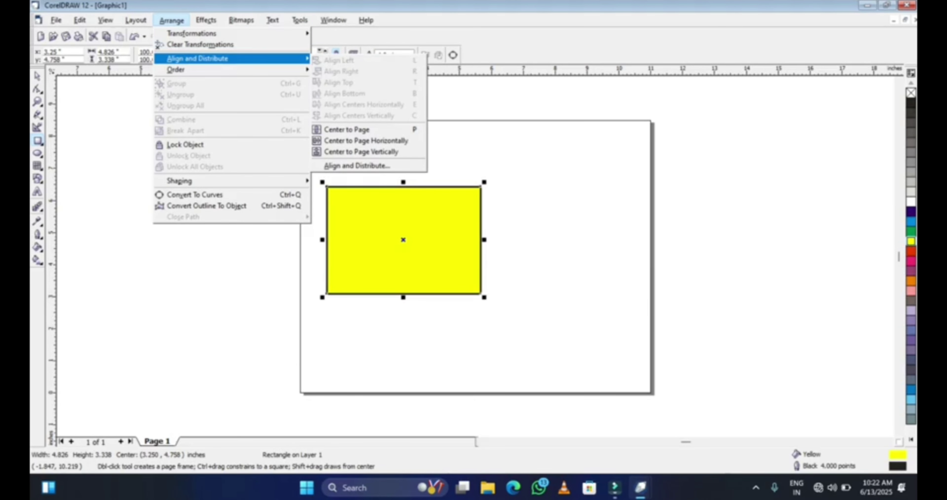
pyautogui.moveTo(176, 69)
pyautogui.press('Escape')
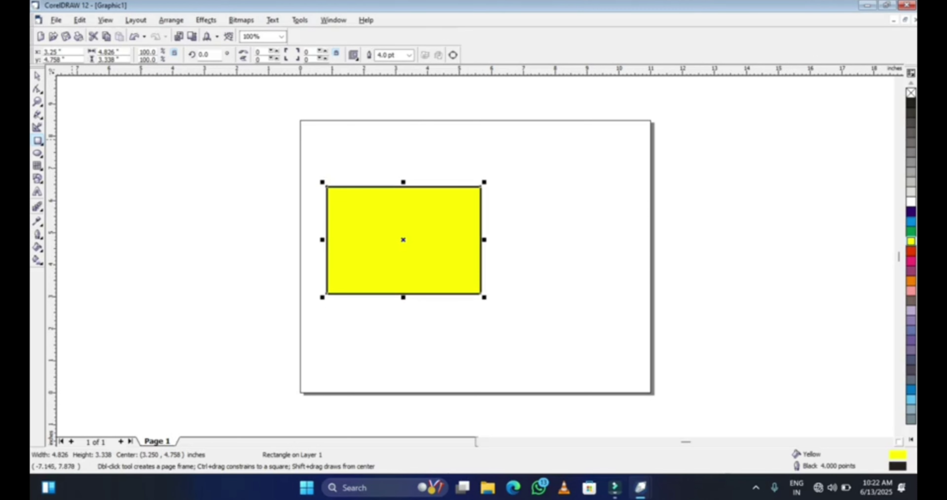
# Draw an ellipse about 2.4 in wide and 2.3 in high inside the yellow rectangle, with a 4.0 pt outline and White fill
pyautogui.click(37, 153)
pyautogui.moveTo(355, 203)
pyautogui.mouseDown()
pyautogui.moveTo(389, 248)
pyautogui.moveTo(427, 272)
pyautogui.moveTo(354, 202)
pyautogui.mouseUp()
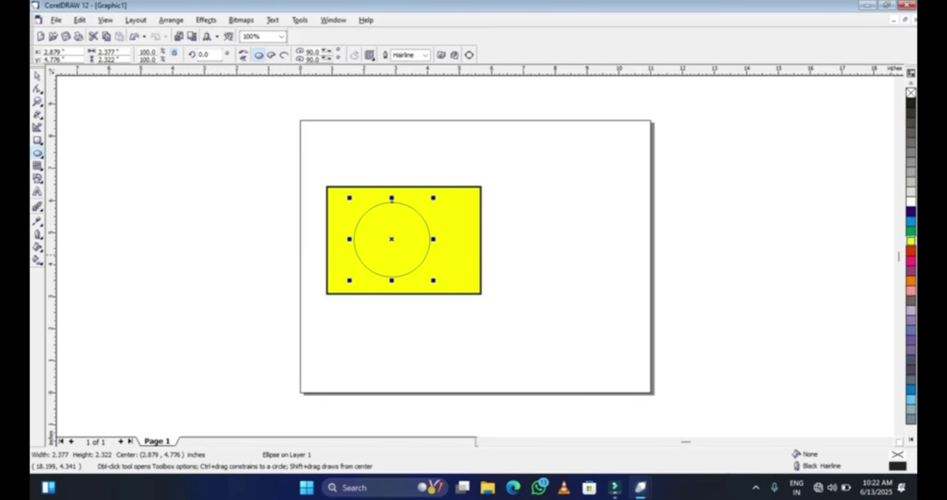
pyautogui.click(425, 55)
pyautogui.click(408, 105)
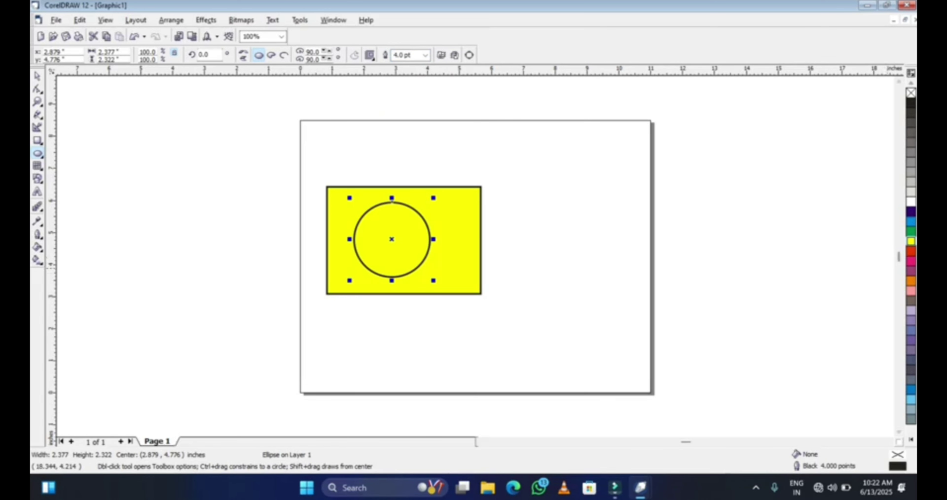
pyautogui.click(911, 201)
pyautogui.click(366, 182)
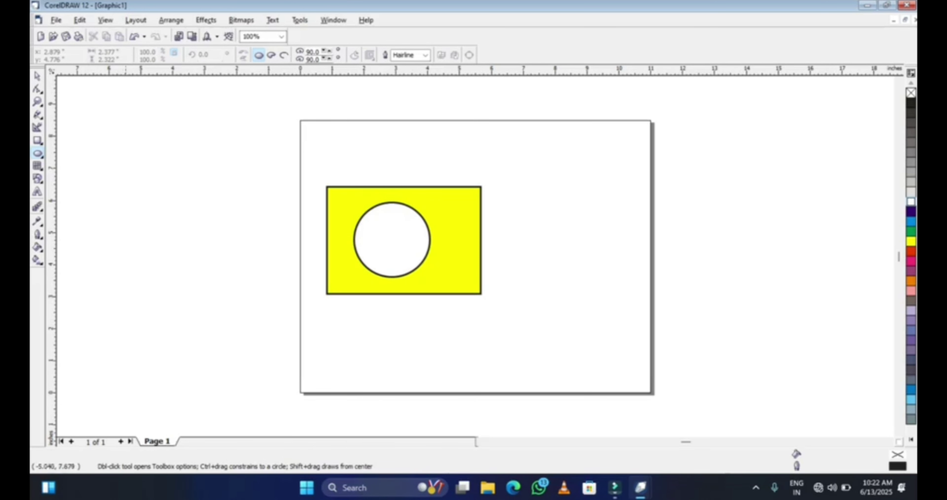
# Select the yellow rectangle and white ellipse together and align their left edges
pyautogui.press('space')
pyautogui.moveTo(189, 156); pyautogui.dragTo(532, 293)
pyautogui.moveTo(275, 142); pyautogui.dragTo(526, 337)
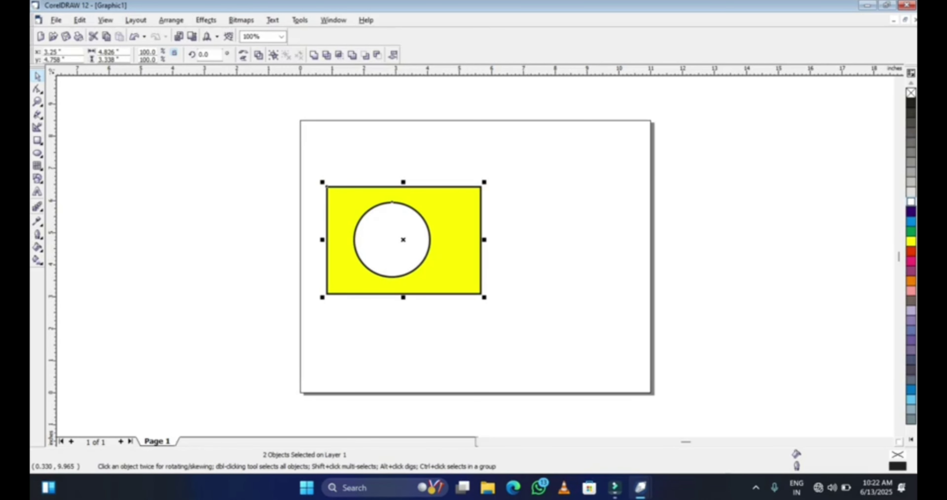
pyautogui.click(171, 20)
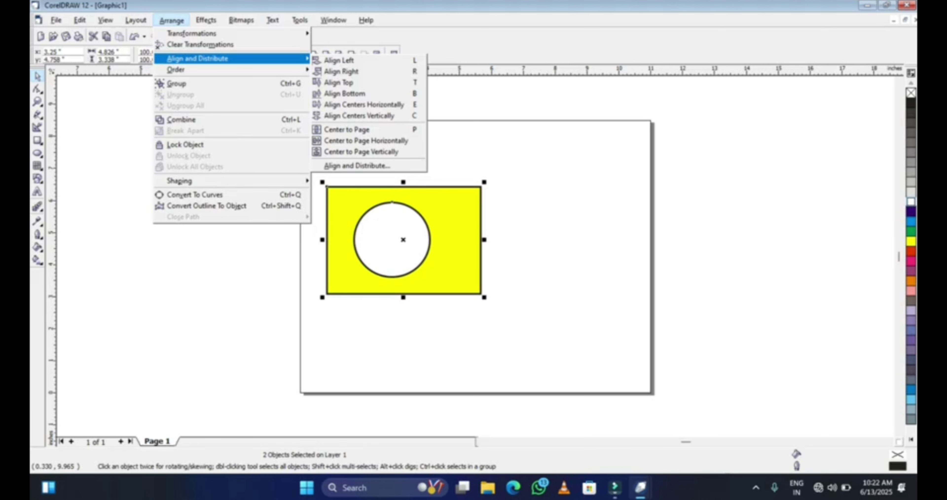
pyautogui.press('Right')
pyautogui.press('Return')
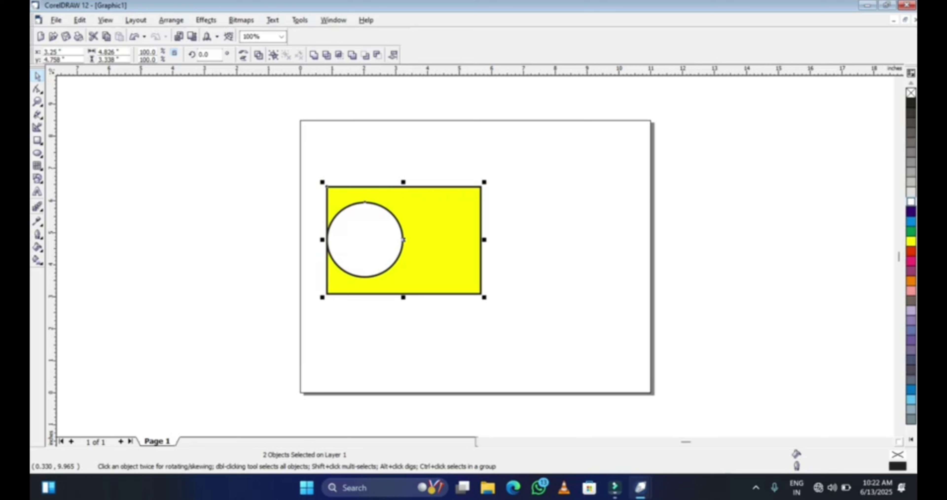
# Rotate the selected rectangle and ellipse together to about 176.8 degrees around their common center
pyautogui.click(403, 239)
pyautogui.moveTo(403, 239); pyautogui.dragTo(411, 241)
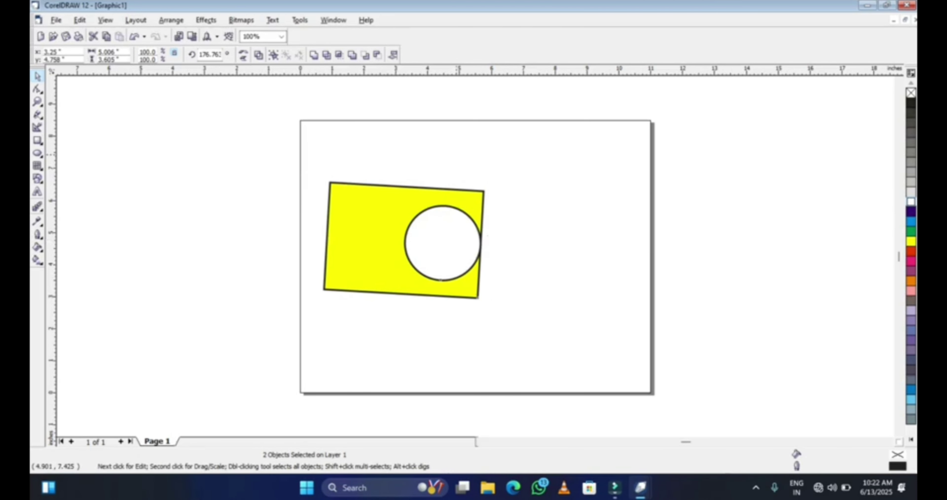
# Separate the shapes, moving the yellow rectangle's center to about (7.08, 4.63) in and the white ellipse's center to about (1.47, 4.66) in
pyautogui.click(457, 155)
pyautogui.moveTo(342, 233); pyautogui.dragTo(371, 219)
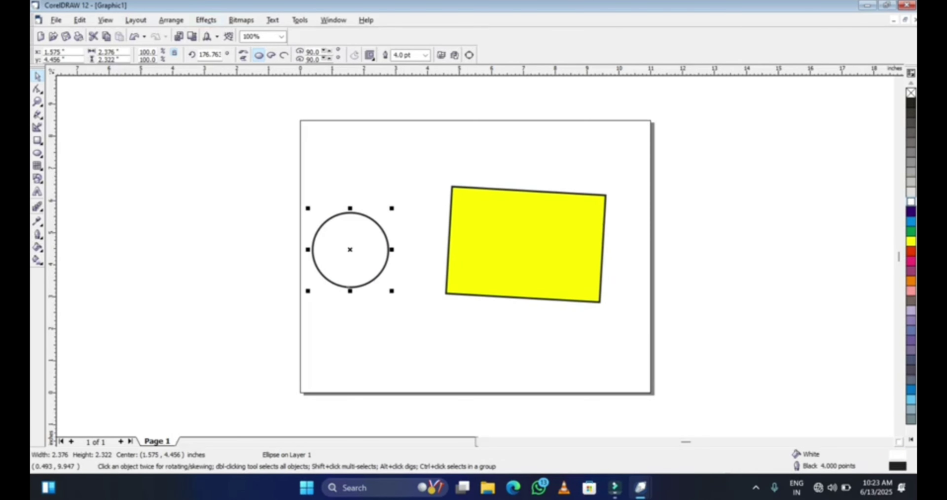
pyautogui.moveTo(353, 239)
pyautogui.mouseDown()
pyautogui.moveTo(543, 248)
pyautogui.moveTo(349, 232)
pyautogui.mouseUp()
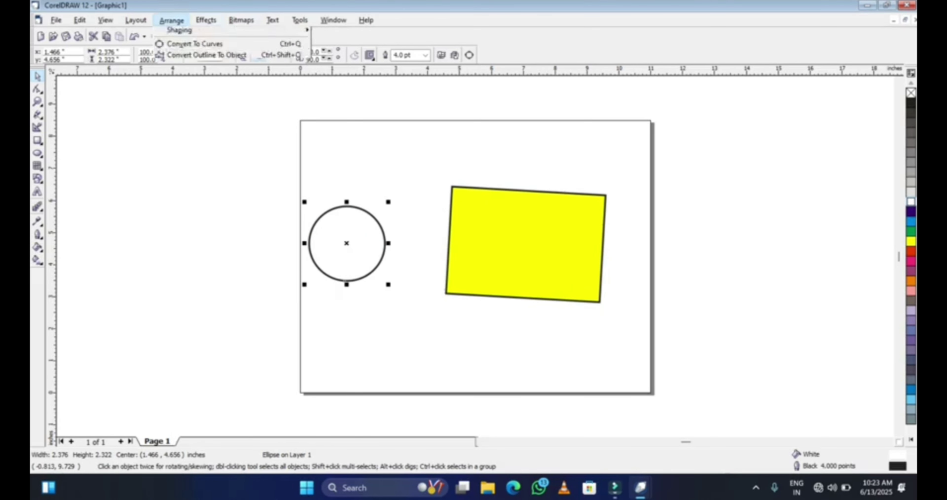
# Center the white ellipse on the page, and also apply Center to Page Horizontally to it
pyautogui.click(171, 20)
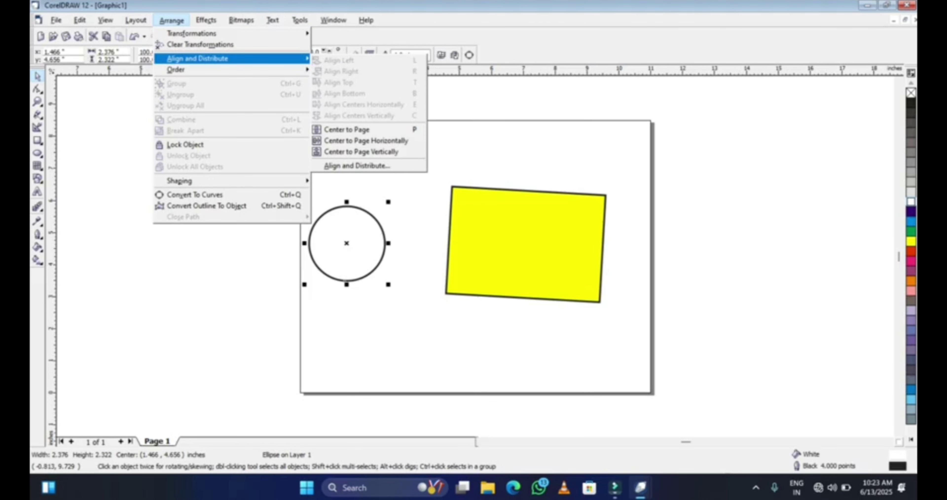
pyautogui.moveTo(176, 69)
pyautogui.click(353, 128)
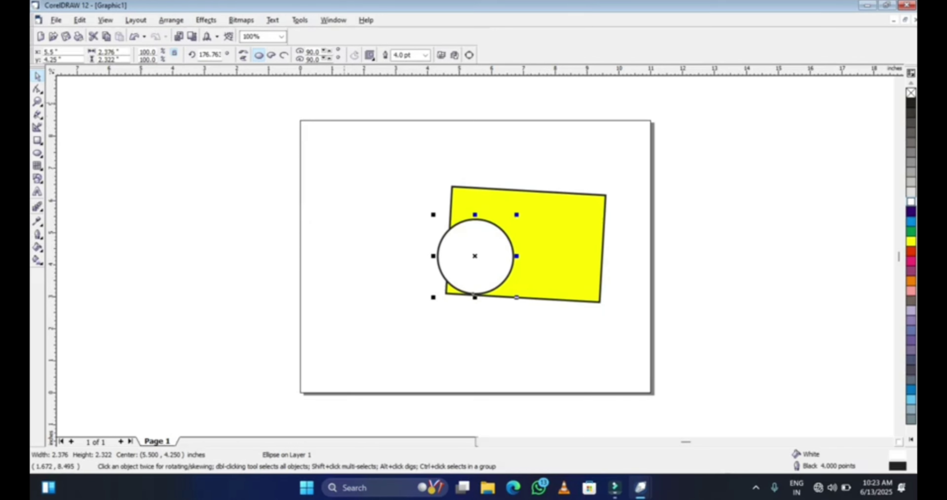
pyautogui.click(171, 20)
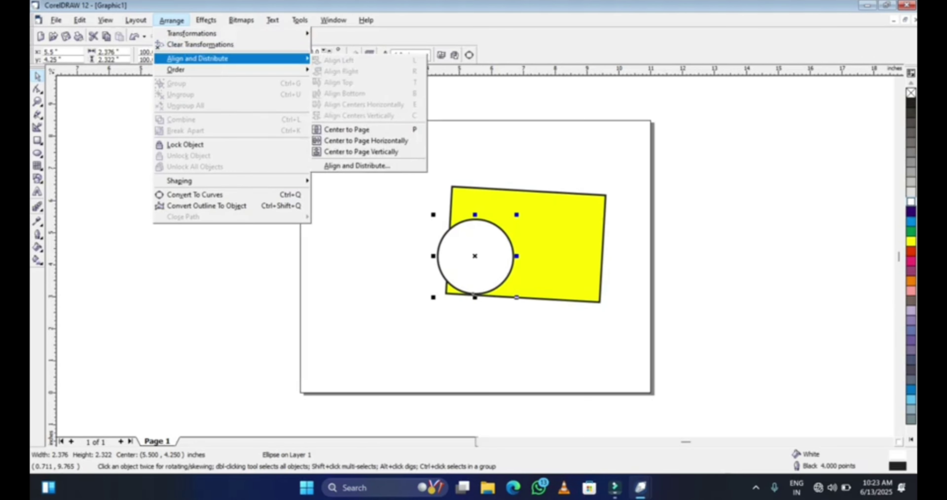
pyautogui.moveTo(197, 59)
pyautogui.click(349, 140)
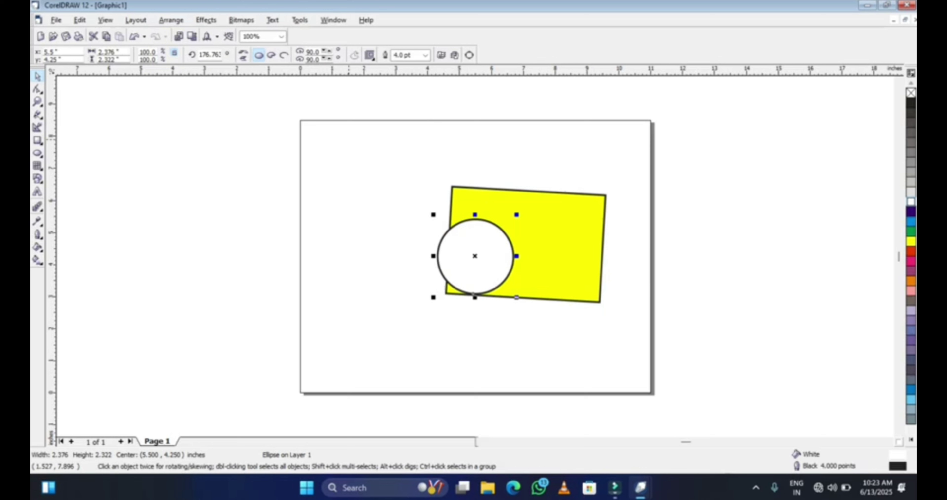
# Mirror the yellow rectangle horizontally and move the white ellipse to the middle of the rectangle
pyautogui.click(561, 223)
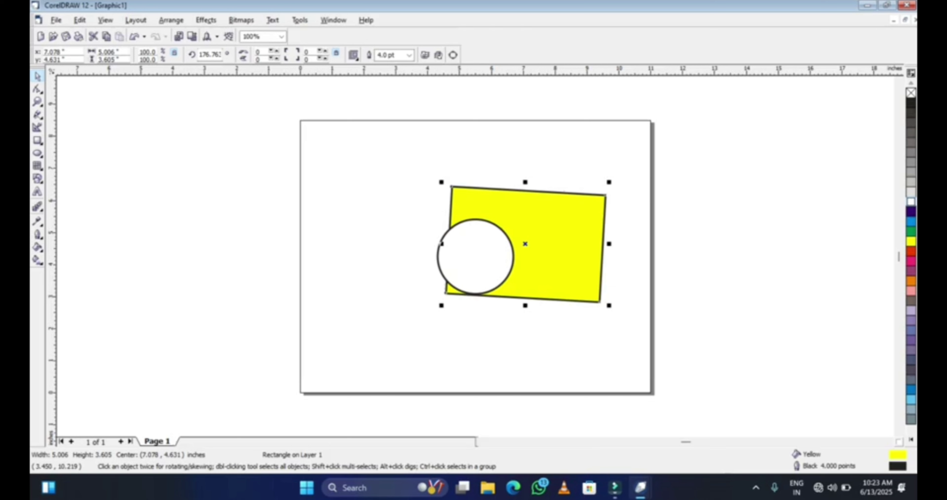
pyautogui.click(243, 52)
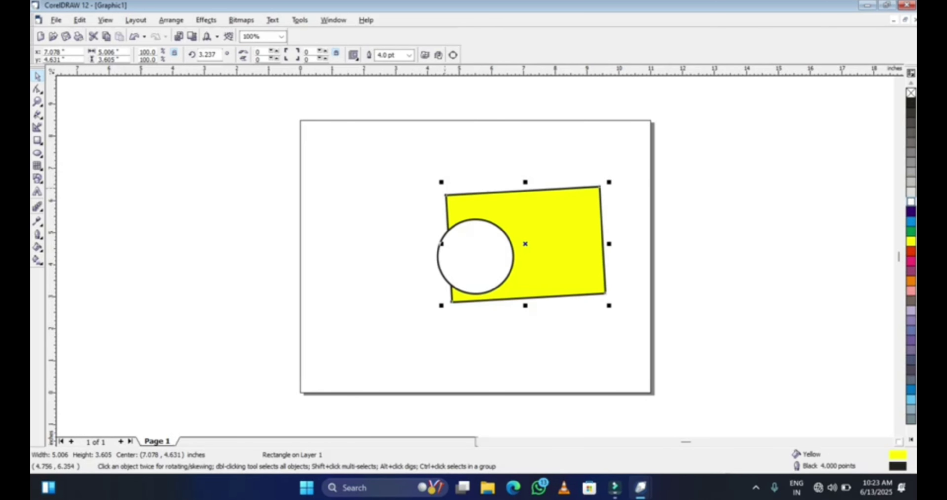
pyautogui.click(474, 232)
pyautogui.moveTo(479, 251); pyautogui.dragTo(530, 247)
# Select the yellow rectangle and white ellipse together and apply Align Left
pyautogui.moveTo(408, 134); pyautogui.dragTo(647, 301)
pyautogui.click(172, 20)
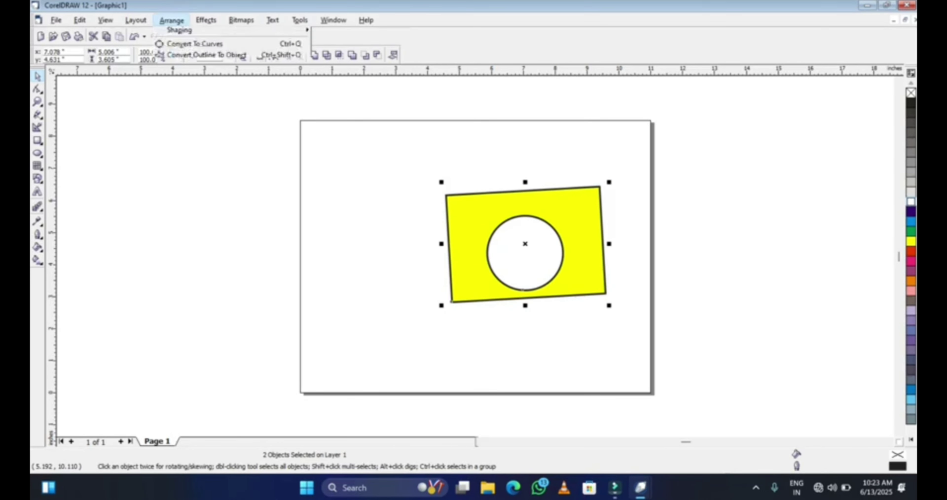
pyautogui.moveTo(198, 58)
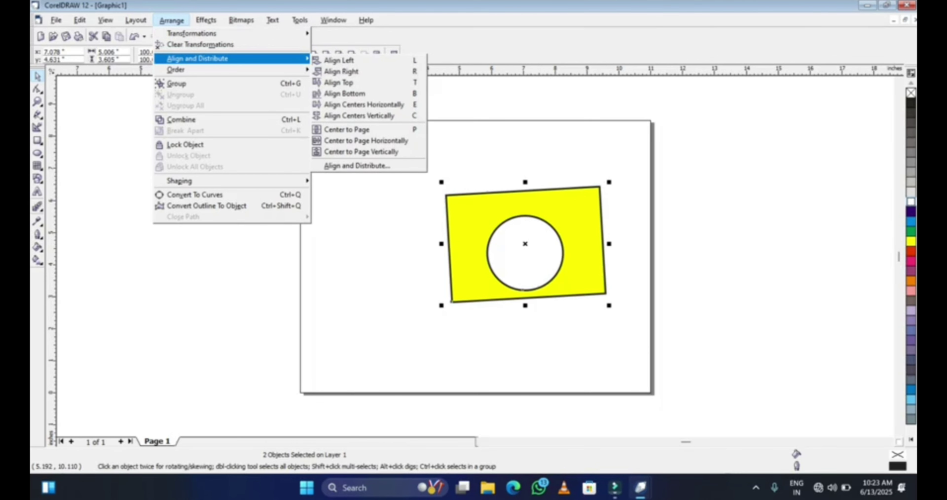
pyautogui.click(338, 60)
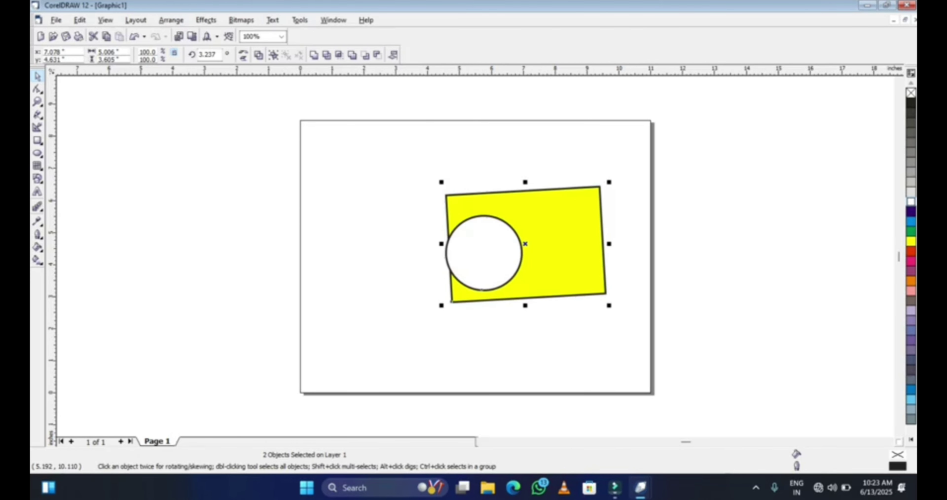
# Align the right edges of the selected rectangle and ellipse
pyautogui.click(241, 20)
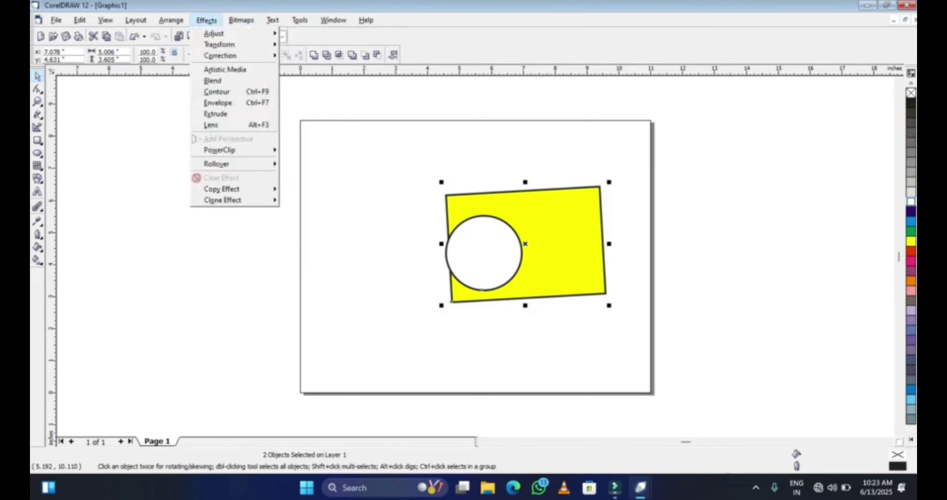
pyautogui.click(172, 20)
pyautogui.click(172, 20)
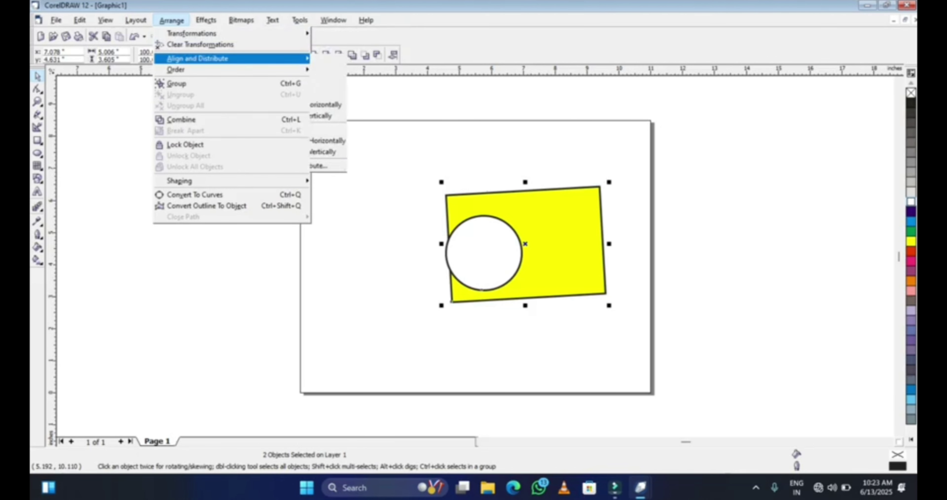
pyautogui.moveTo(197, 59)
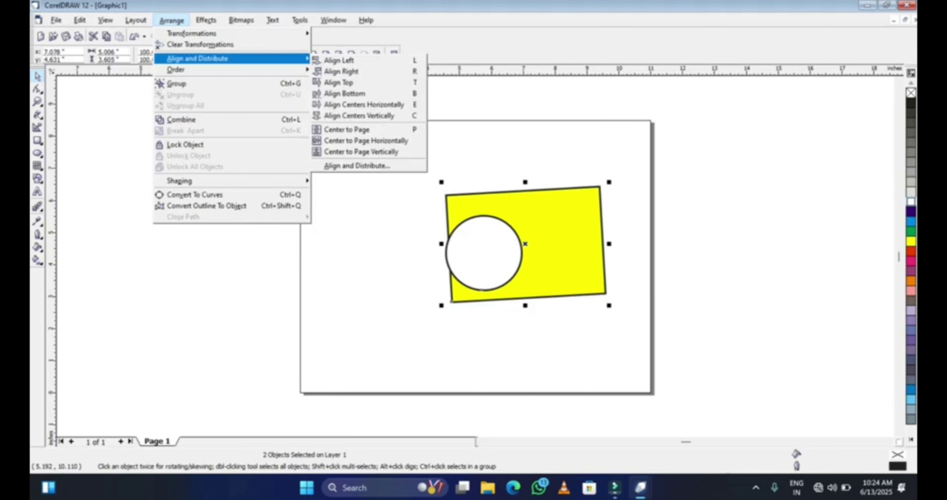
pyautogui.click(346, 71)
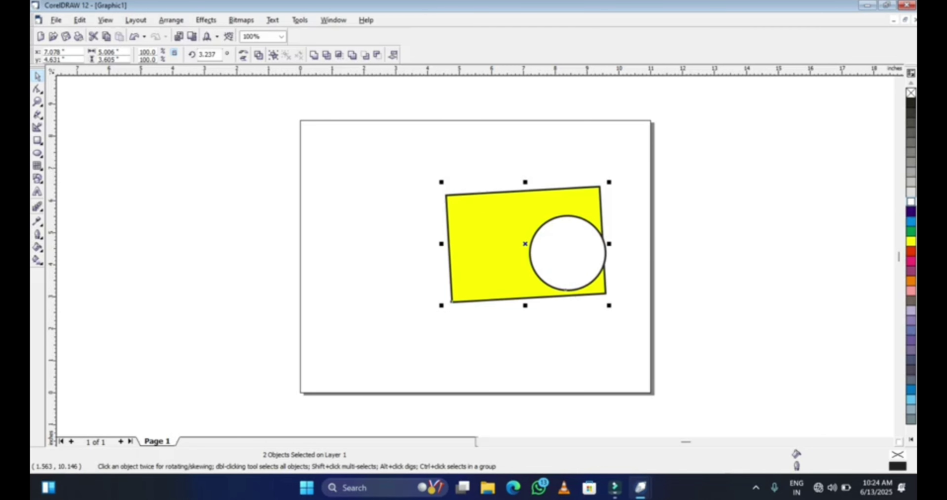
# Align the selected rectangle and ellipse by their top edges, then by their bottom edges
pyautogui.click(171, 20)
pyautogui.moveTo(235, 59)
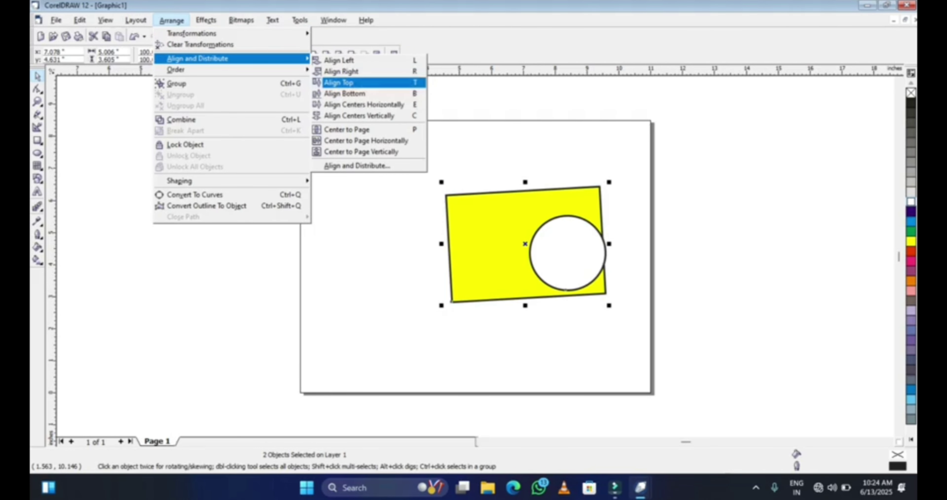
pyautogui.click(338, 82)
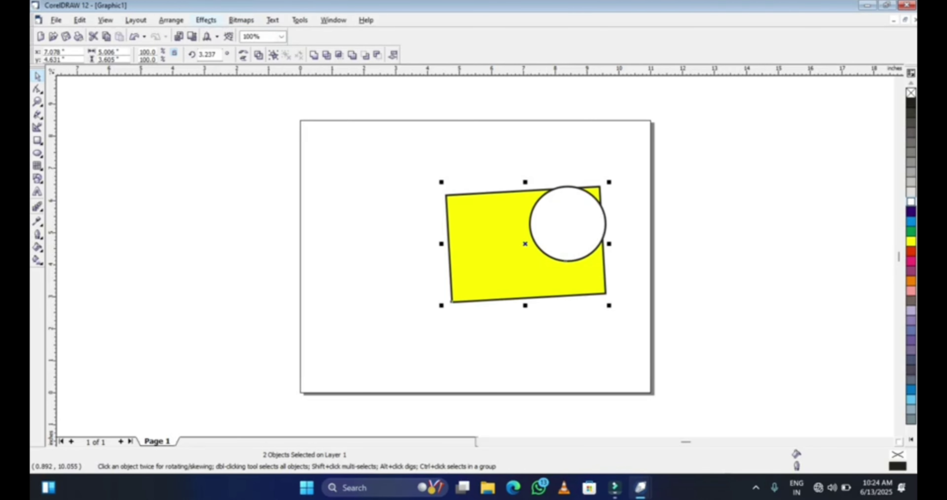
pyautogui.click(171, 19)
pyautogui.moveTo(235, 58)
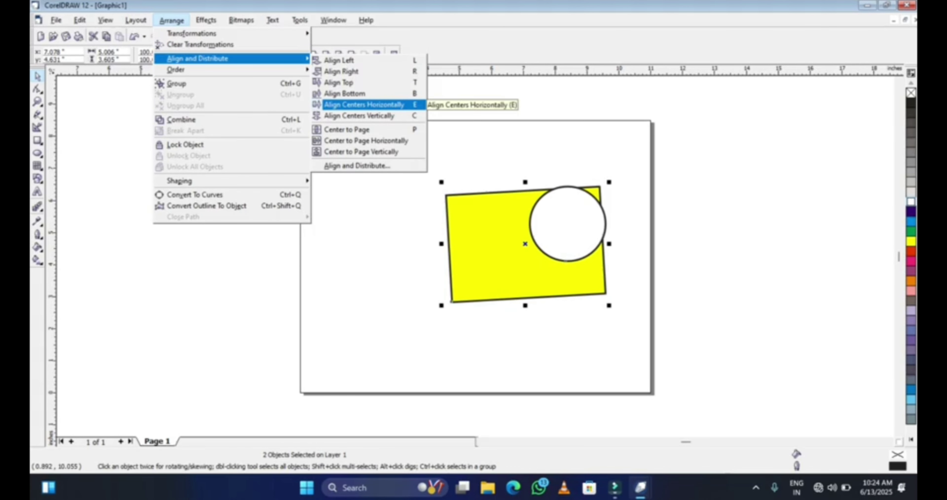
pyautogui.click(411, 93)
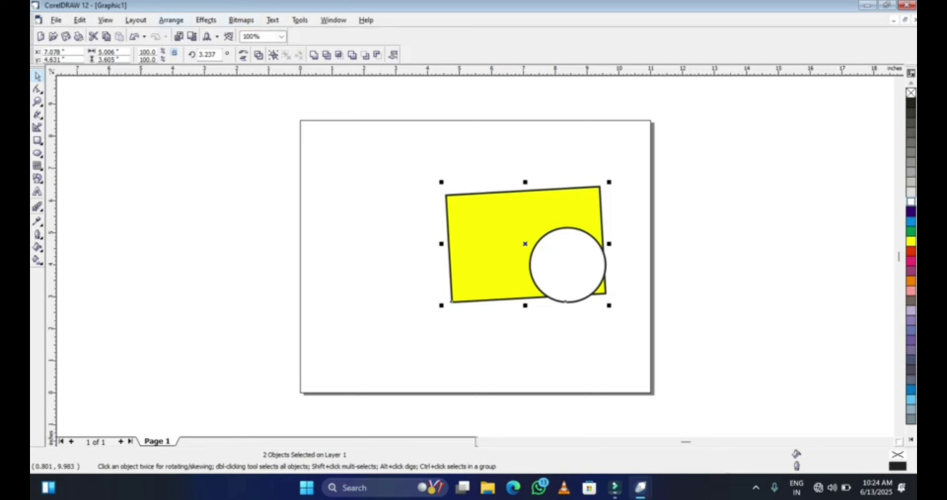
# Center both the rectangle and the ellipse on the page with Center to Page
pyautogui.click(171, 20)
pyautogui.moveTo(228, 59)
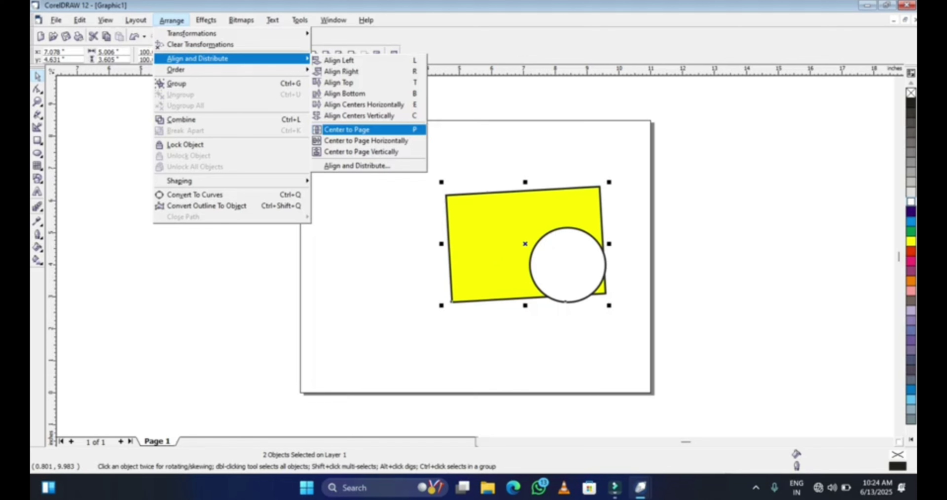
pyautogui.click(412, 129)
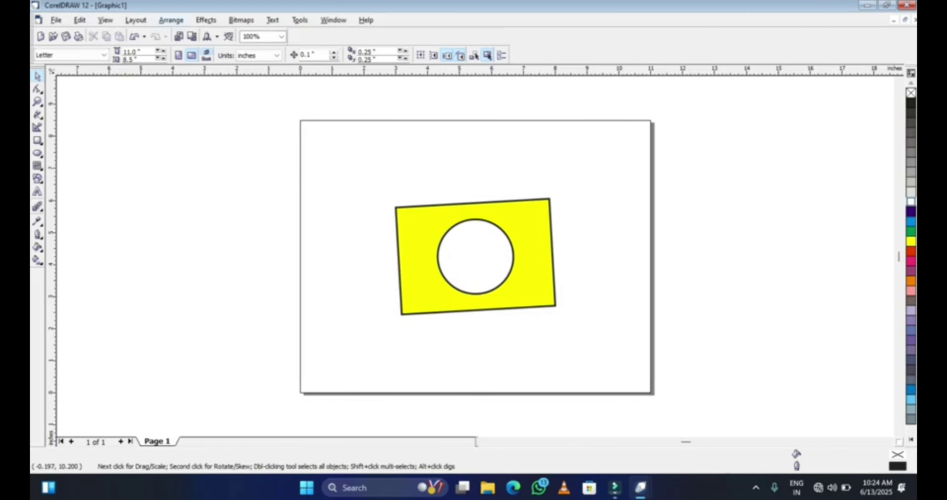
pyautogui.click(171, 20)
pyautogui.moveTo(197, 59)
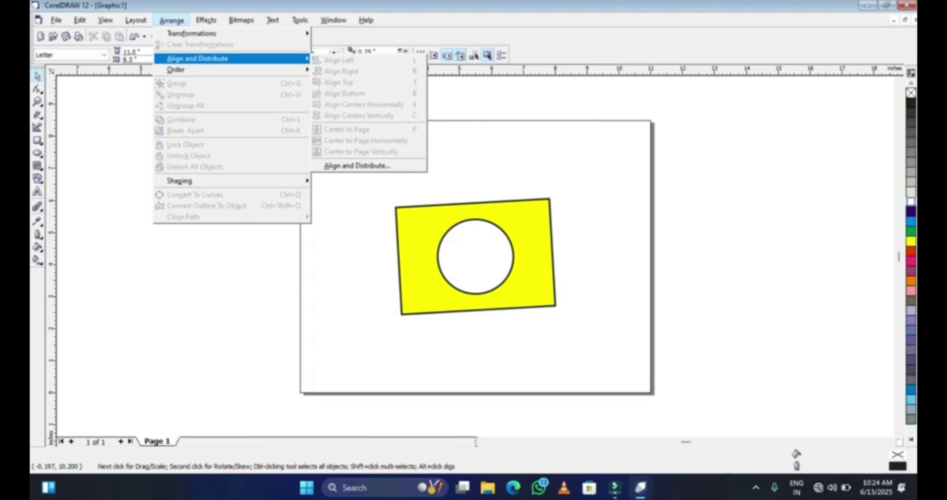
pyautogui.press('Escape')
# Select the rectangle and ellipse together and apply Center to Page Vertically
pyautogui.moveTo(374, 171); pyautogui.dragTo(588, 319)
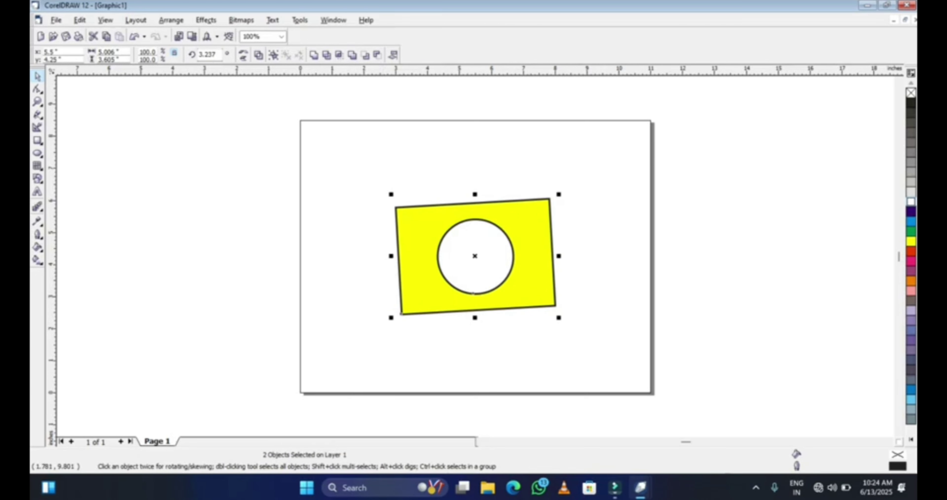
pyautogui.hotkey('alt', 'a')
pyautogui.press('Down')
pyautogui.press('Right')
pyautogui.press('Left')
pyautogui.press('Right')
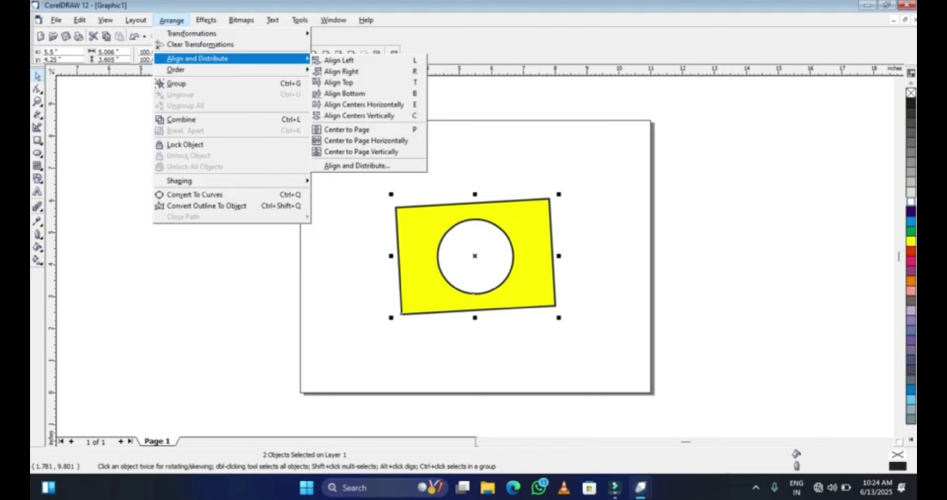
pyautogui.press('Down')
pyautogui.press('Up')
pyautogui.press('Right')
pyautogui.press('Down')
pyautogui.press('Down')
pyautogui.press('Down')
pyautogui.press('Down')
pyautogui.press('Down')
pyautogui.press('Down')
pyautogui.press('Down')
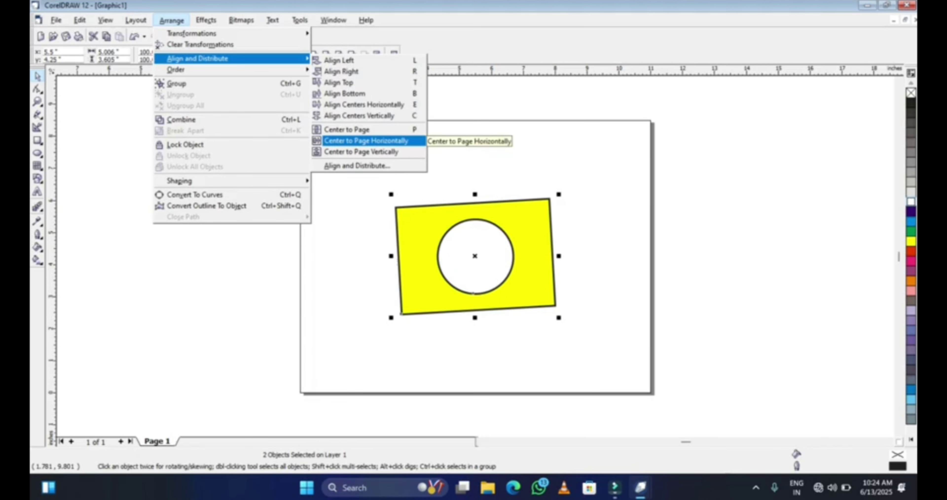
pyautogui.press('Down')
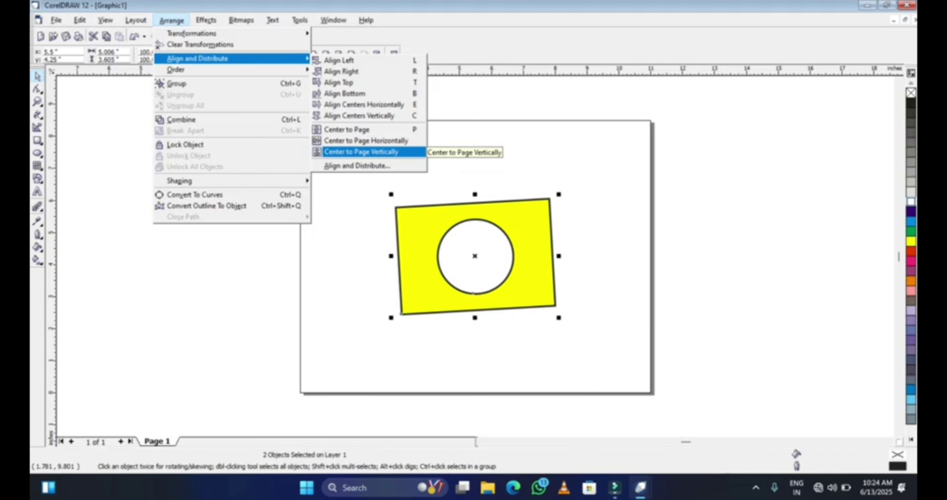
pyautogui.press('Return')
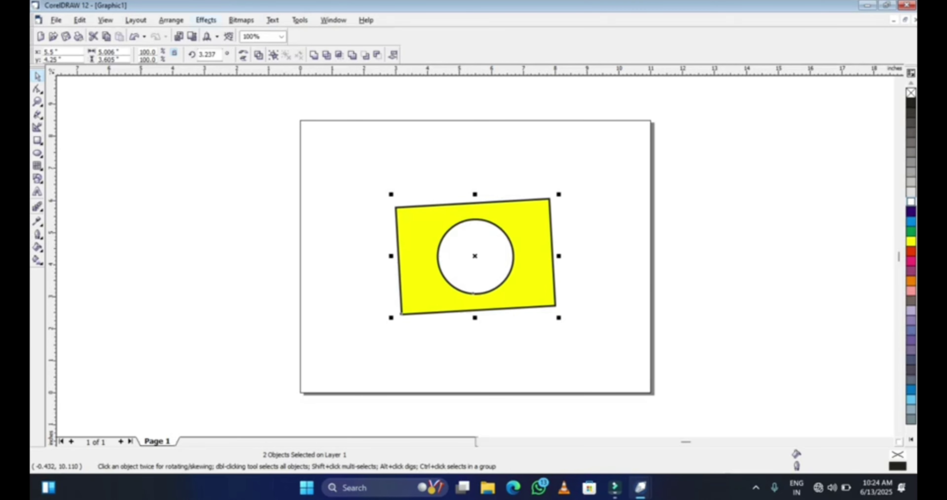
pyautogui.hotkey('alt', 'a')
pyautogui.press('Down')
pyautogui.press('Down')
pyautogui.press('Down')
pyautogui.press('Right')
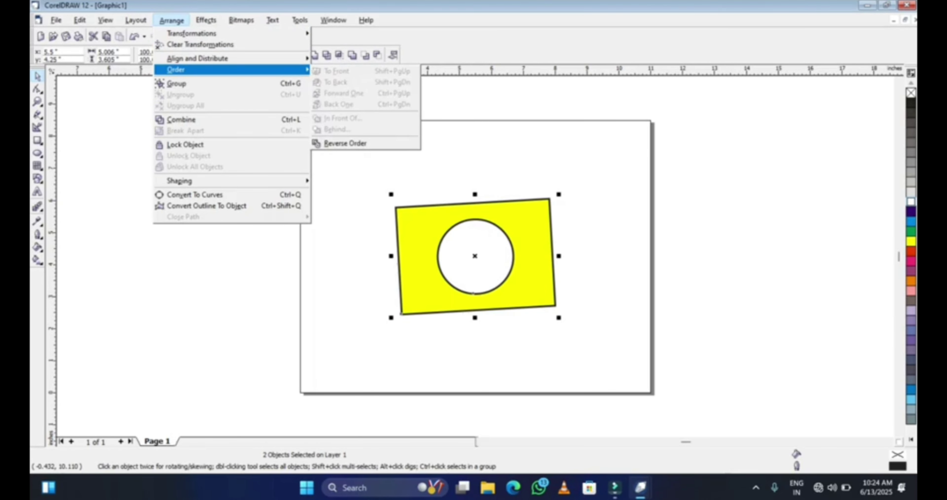
pyautogui.press('Left')
pyautogui.press('Up')
pyautogui.press('Right')
pyautogui.press('Left')
pyautogui.press('Down')
pyautogui.press('Right')
pyautogui.click(287, 236)
pyautogui.click(469, 243)
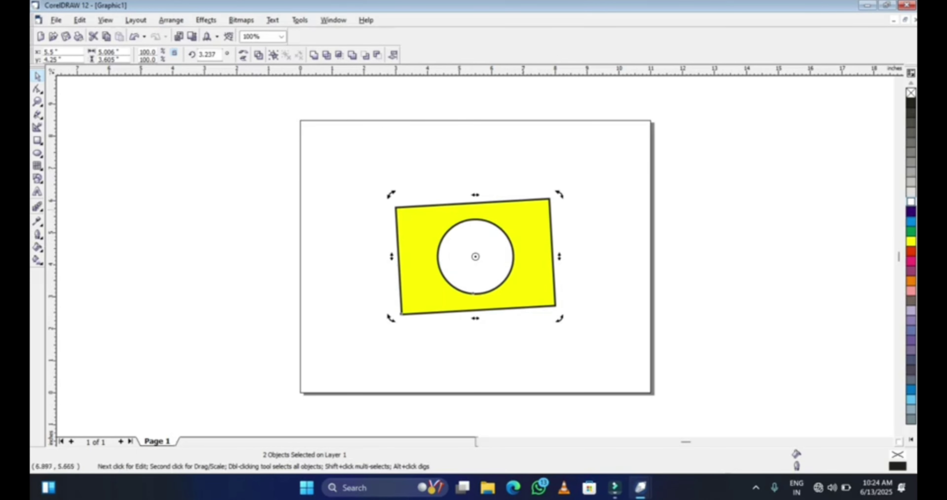
# Select only the white ellipse and bring it to the front of the stacking order
pyautogui.click(591, 183)
pyautogui.press('Tab')
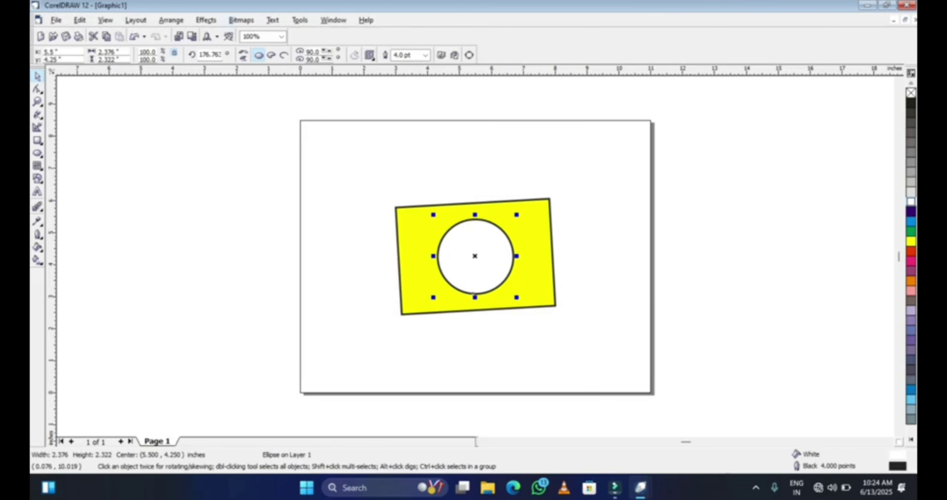
pyautogui.hotkey('alt', 'a')
pyautogui.press('Down')
pyautogui.press('Down')
pyautogui.press('Down')
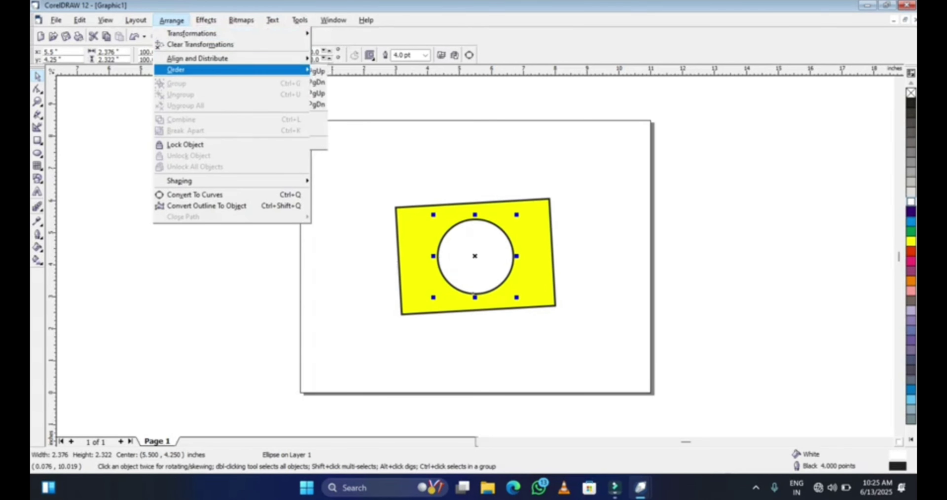
pyautogui.press('Right')
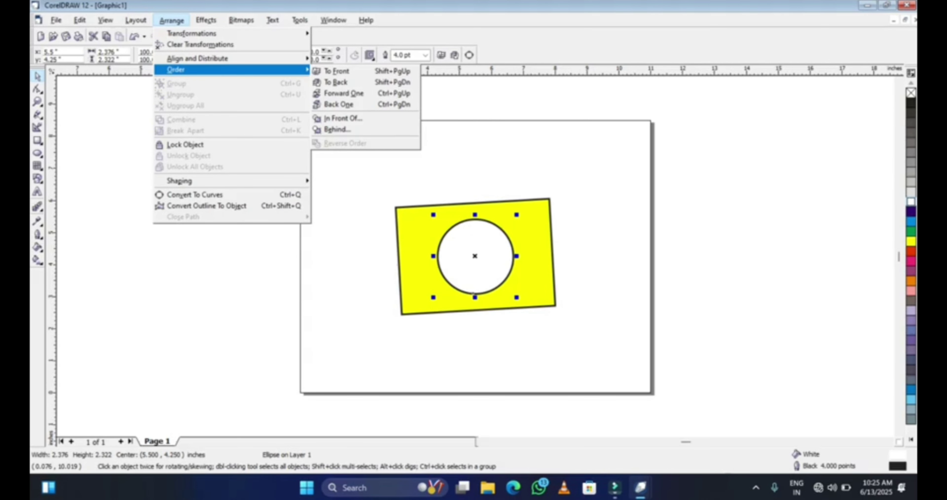
pyautogui.press('Down')
pyautogui.press('Return')
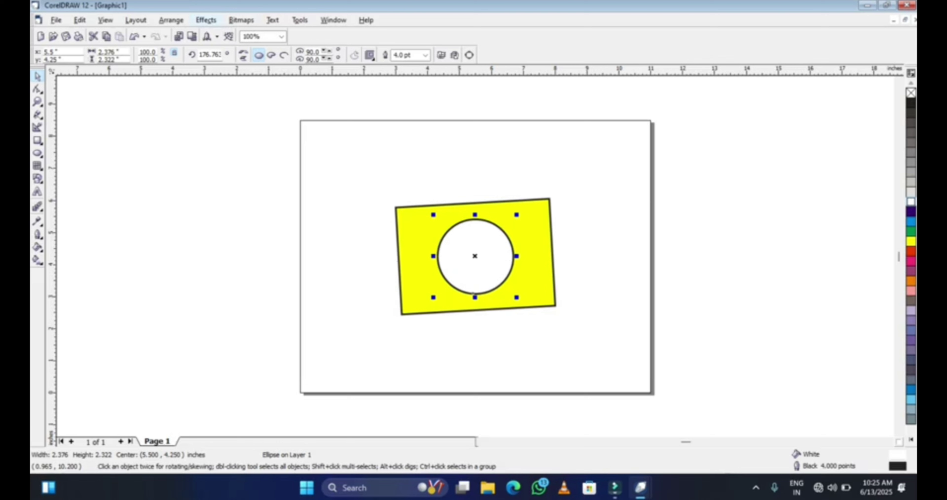
# Send the selected white ellipse to the back of the stacking order, behind the yellow rectangle
pyautogui.hotkey('alt', 'a')
pyautogui.press('Down')
pyautogui.press('Down')
pyautogui.press('Down')
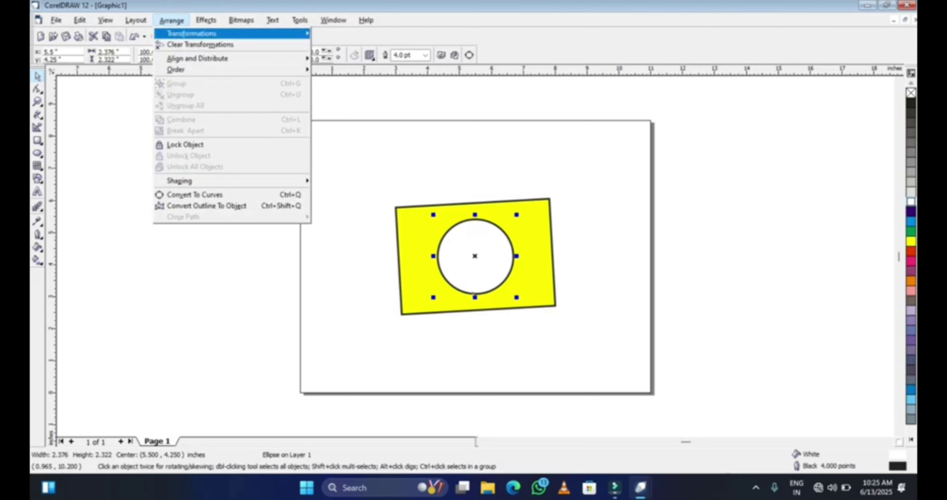
pyautogui.press('Right')
pyautogui.press('Up')
pyautogui.press('Down')
pyautogui.press('Right')
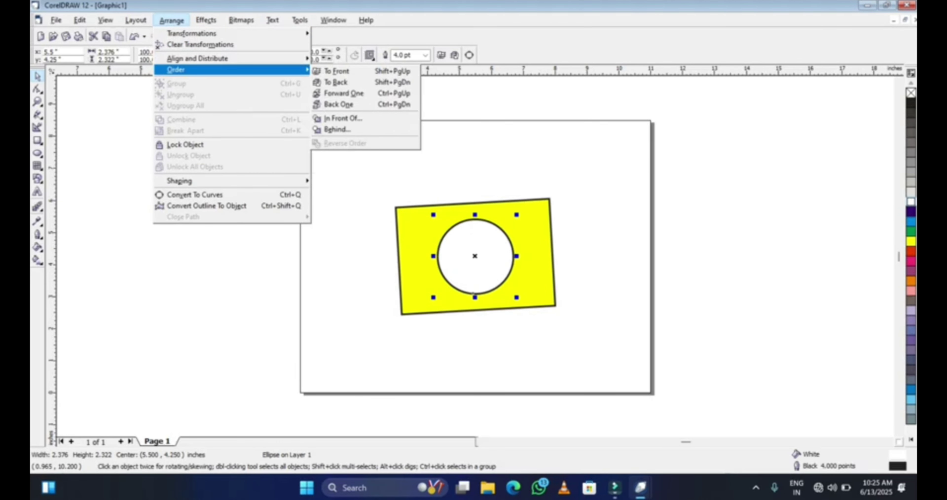
pyautogui.press('Down')
pyautogui.press('Down')
pyautogui.press('Return')
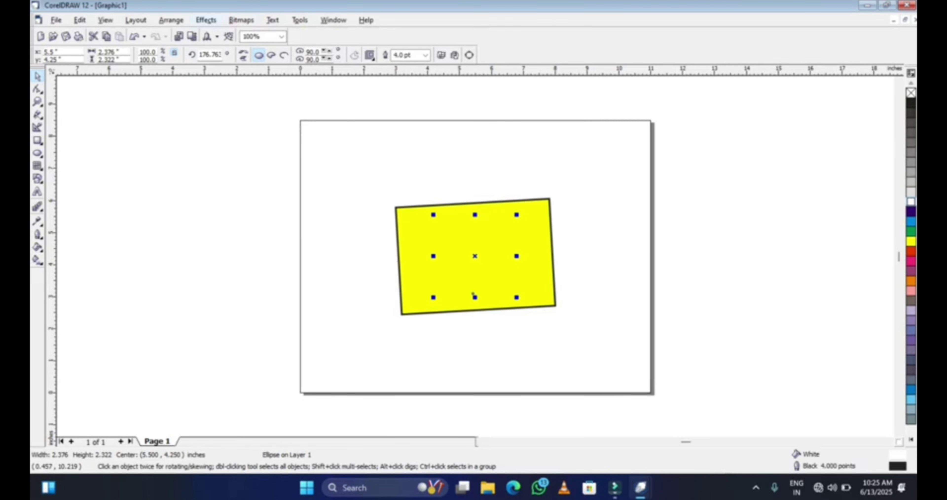
# Move the hidden white ellipse up one level in the stacking order with Forward One
pyautogui.hotkey('alt', 'a')
pyautogui.press('Down')
pyautogui.press('Down')
pyautogui.press('Down')
pyautogui.press('Up')
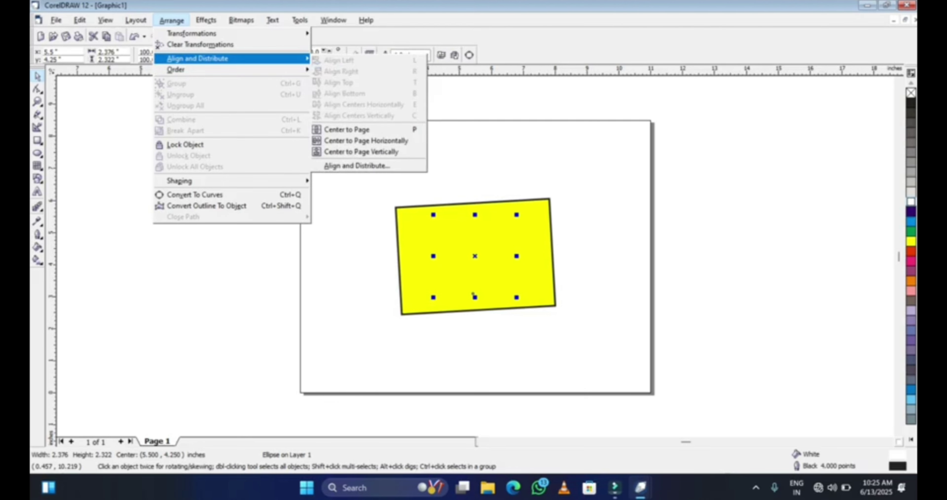
pyautogui.press('Down')
pyautogui.press('Right')
pyautogui.press('Down')
pyautogui.press('Down')
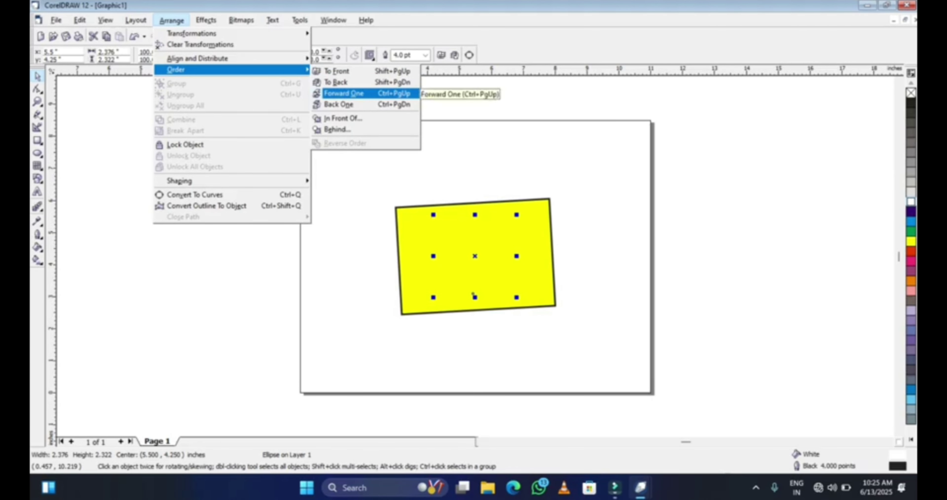
pyautogui.press('Return')
# Apply Forward One to the selected white ellipse once more
pyautogui.click(206, 20)
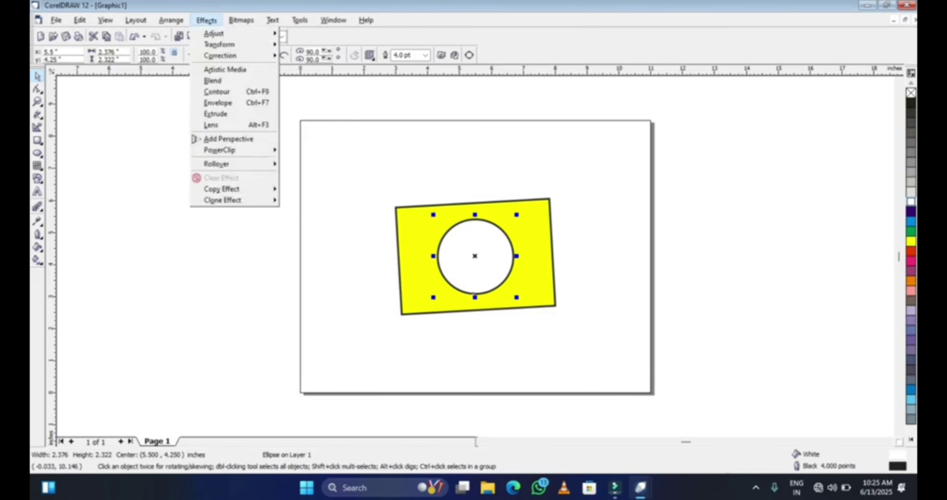
pyautogui.moveTo(171, 20)
pyautogui.press('Up')
pyautogui.press('Down')
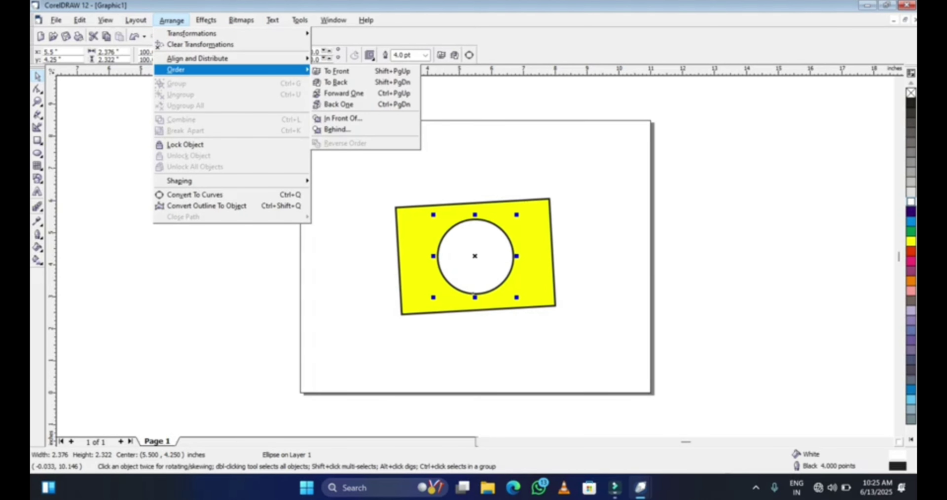
pyautogui.press('Right')
pyautogui.press('Down')
pyautogui.press('Down')
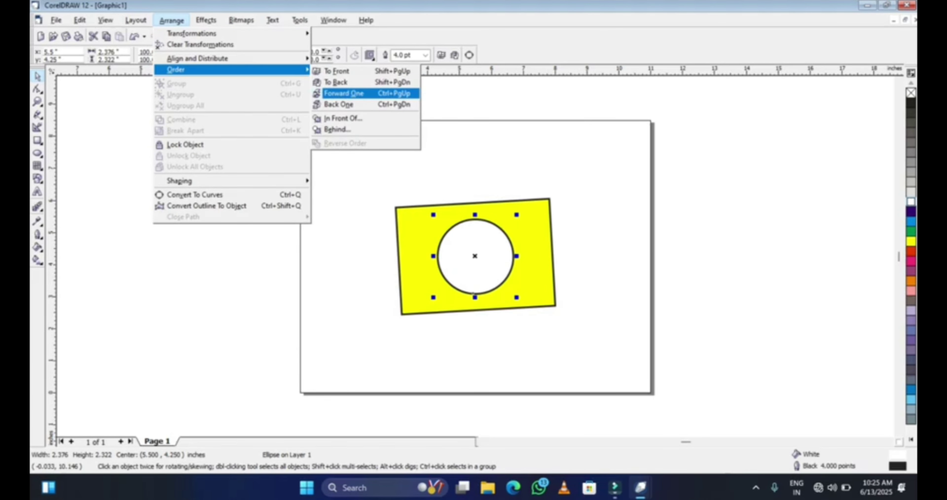
pyautogui.press('Return')
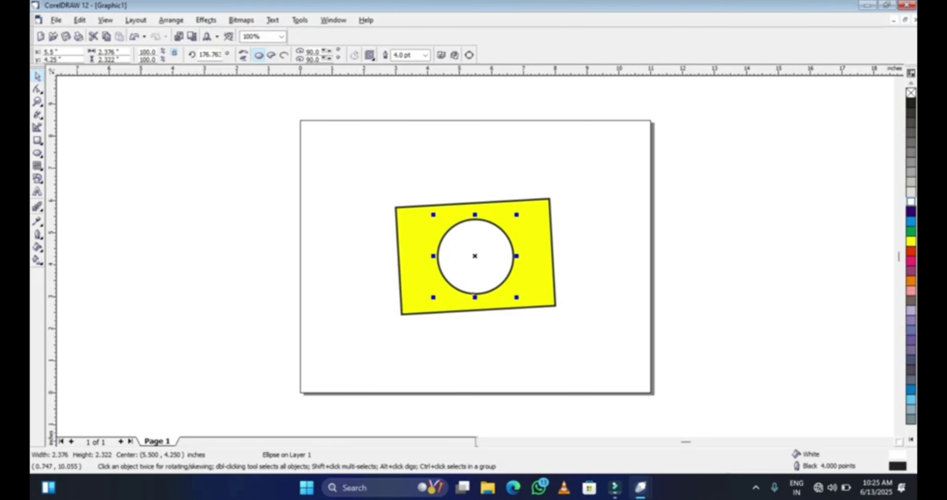
pyautogui.hotkey('alt', 'a')
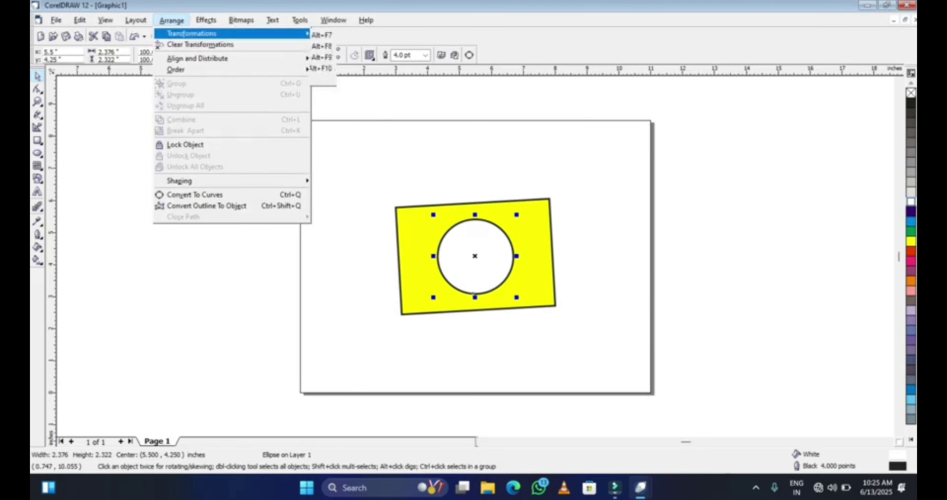
pyautogui.press('Down')
pyautogui.press('Down')
pyautogui.press('Down')
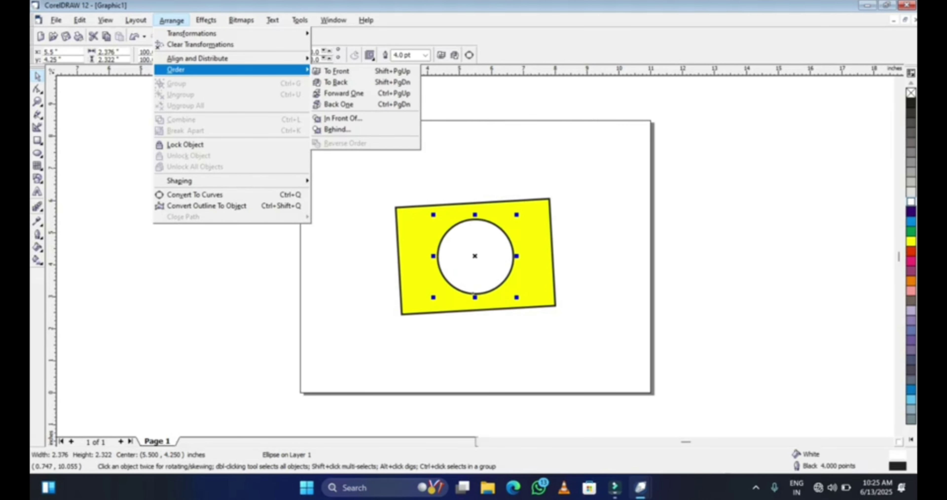
pyautogui.press('Up')
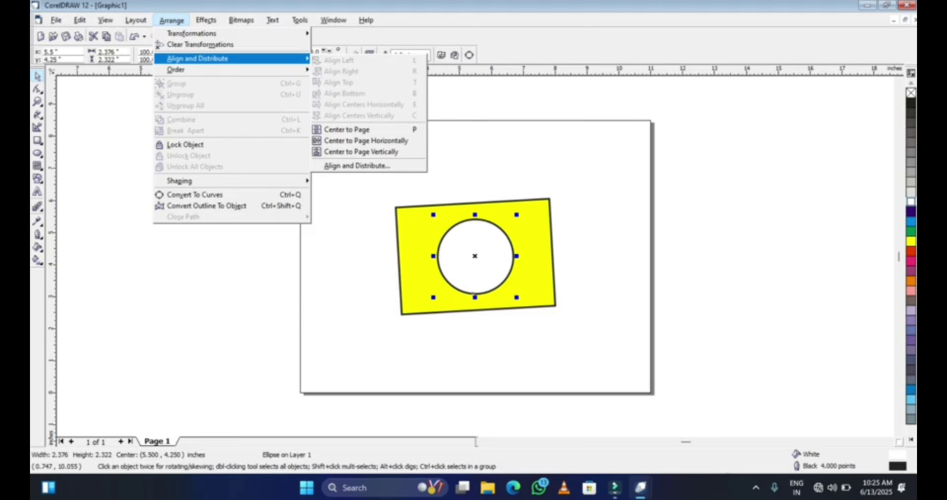
pyautogui.press('Up')
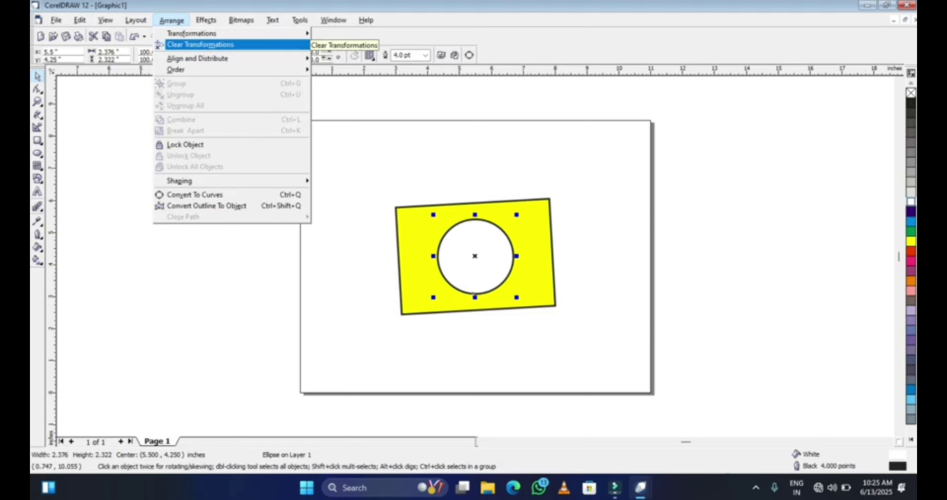
pyautogui.press('Down')
pyautogui.press('Down')
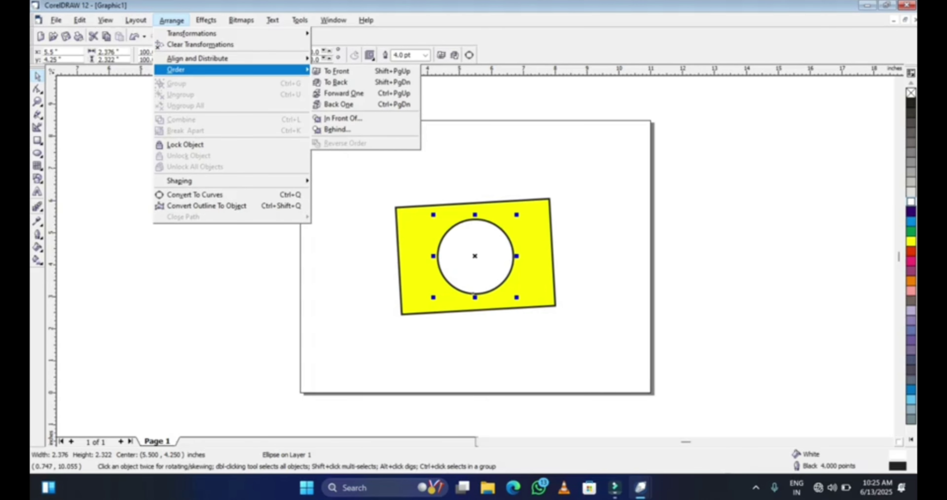
pyautogui.press('Up')
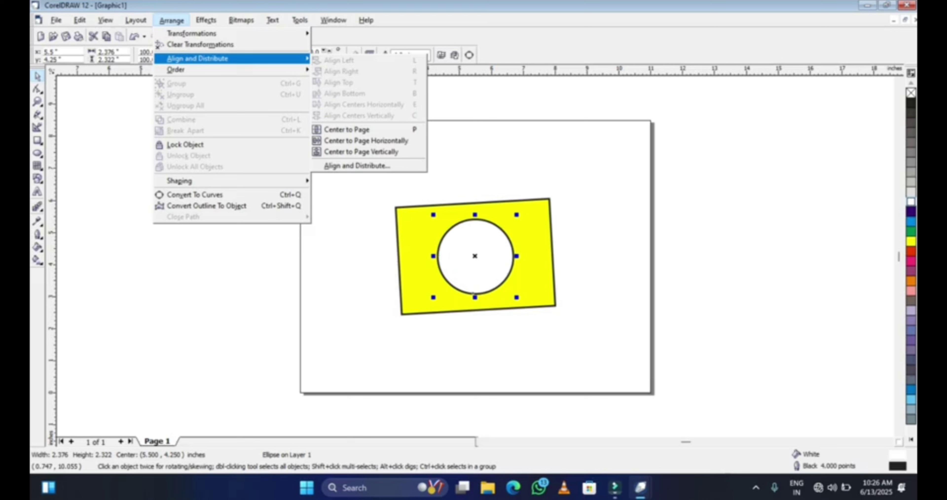
pyautogui.moveTo(300, 20)
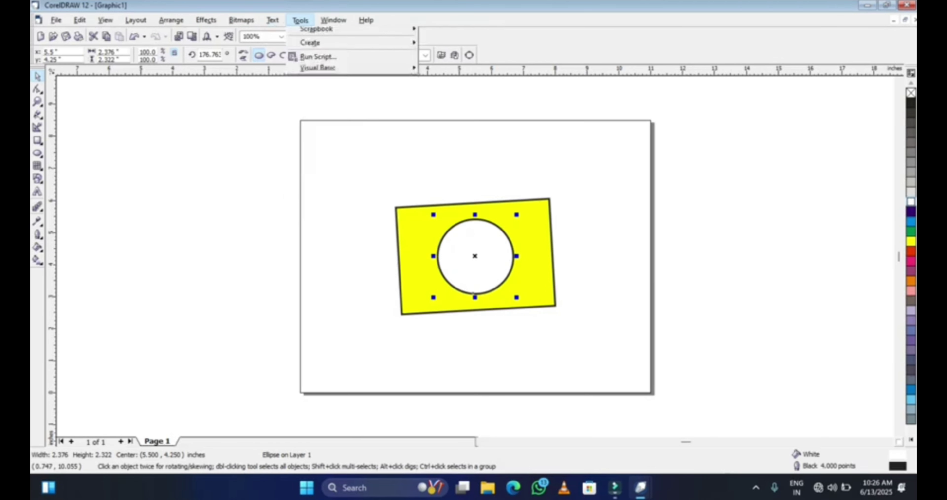
pyautogui.click(832, 487)
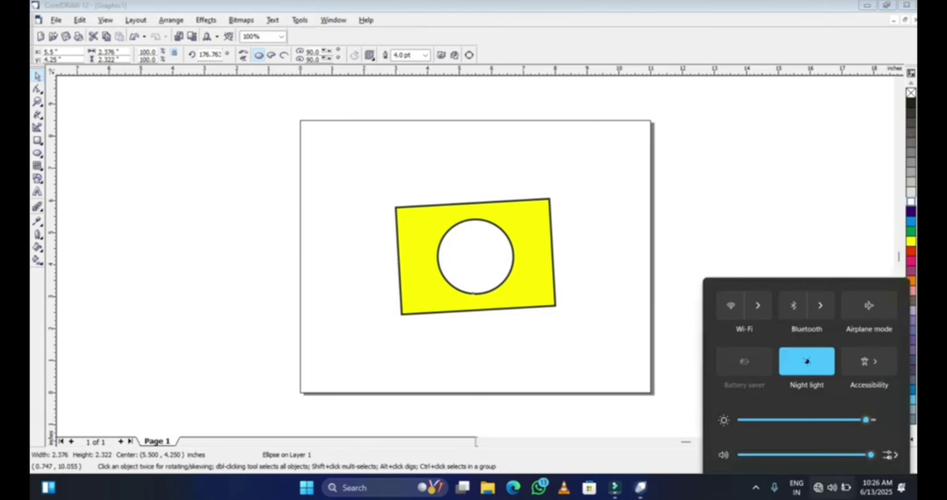
pyautogui.click(832, 487)
pyautogui.click(831, 487)
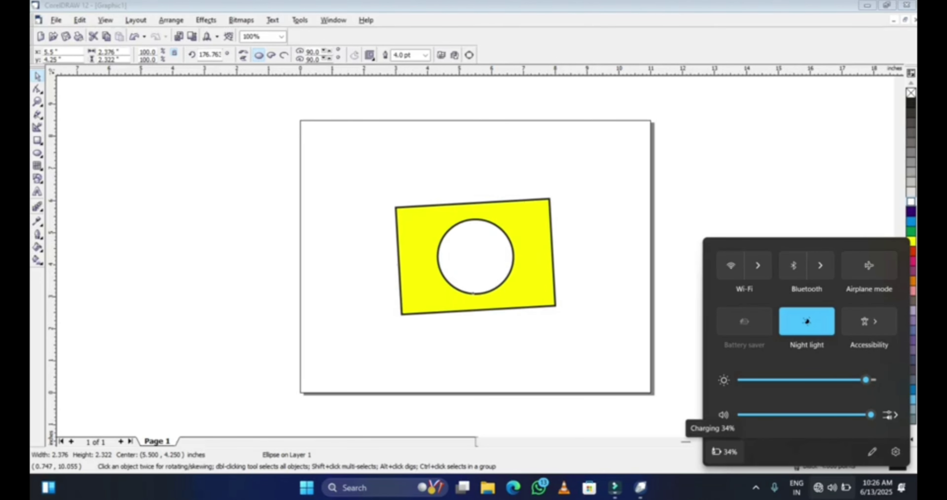
pyautogui.click(831, 487)
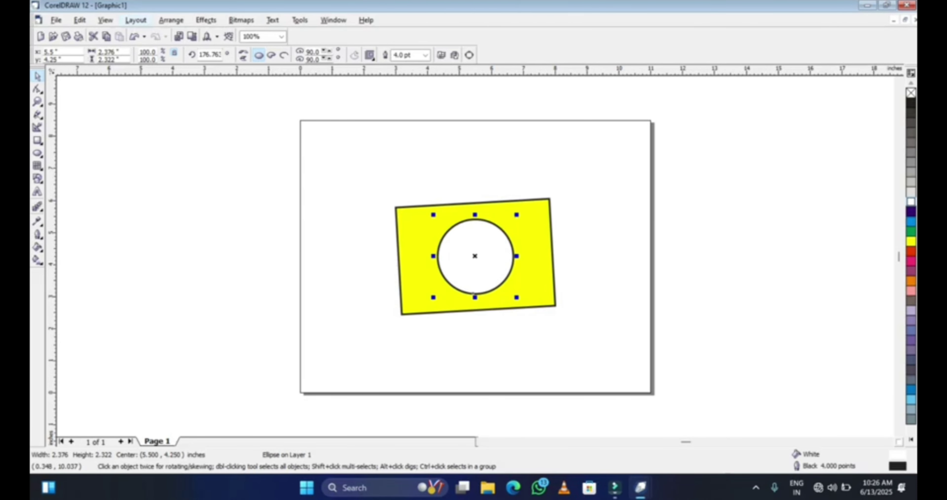
# Use the In Front Of order command to place the white ellipse in front of the yellow rectangle
pyautogui.hotkey('alt', 'a')
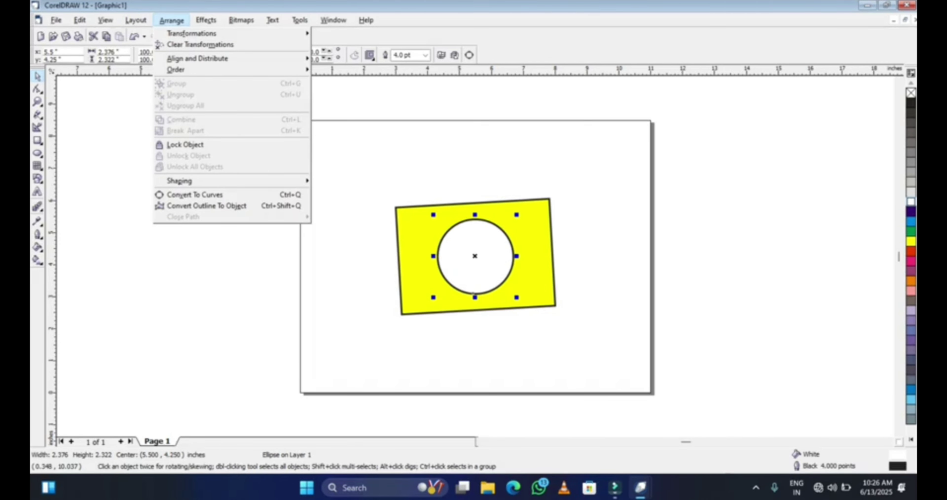
pyautogui.moveTo(231, 70)
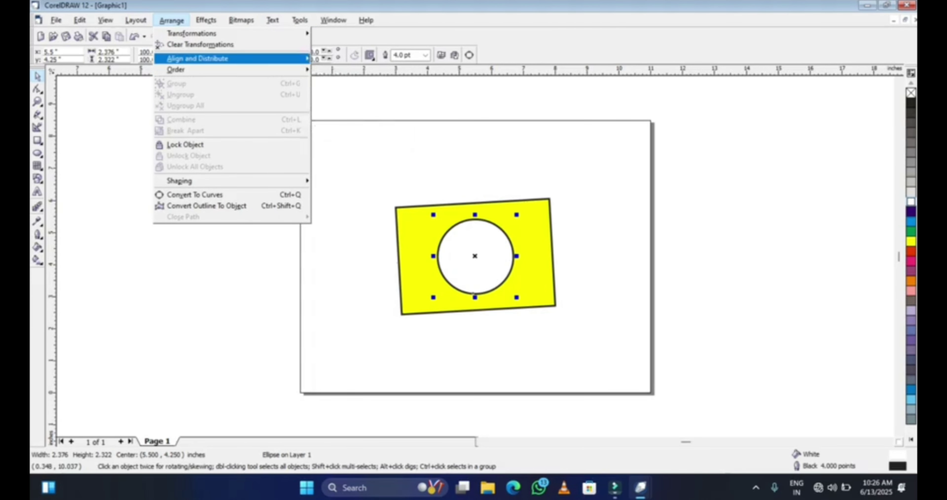
pyautogui.press('Left')
pyautogui.press('Down')
pyautogui.press('Right')
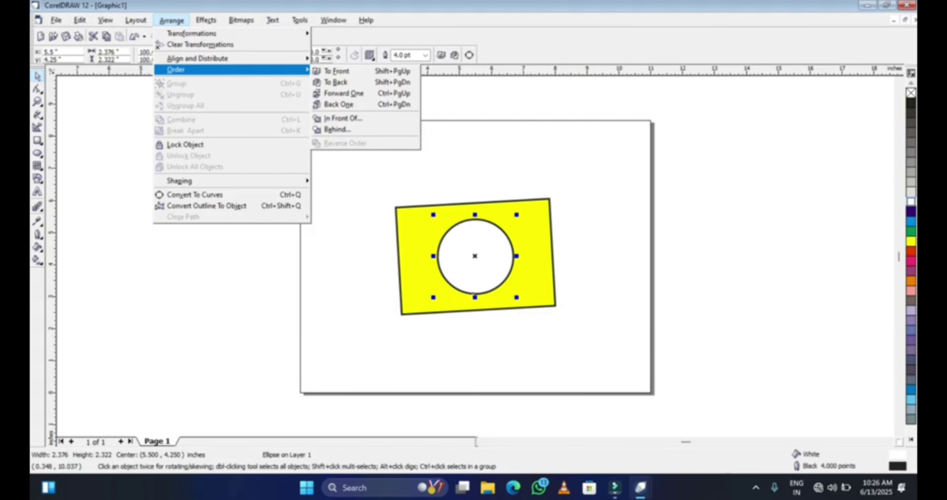
pyautogui.press('Down')
pyautogui.press('Down')
pyautogui.press('Down')
pyautogui.press('Down')
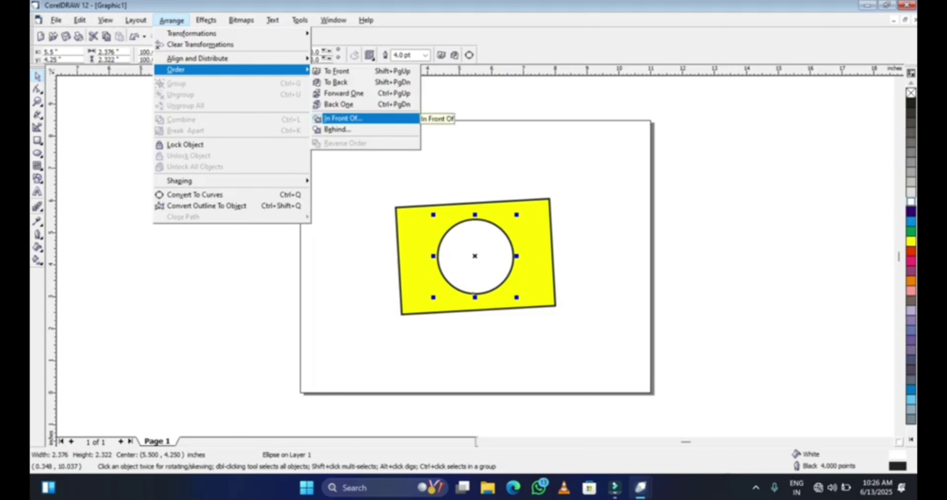
pyautogui.click(344, 118)
pyautogui.click(474, 293)
pyautogui.press('Return')
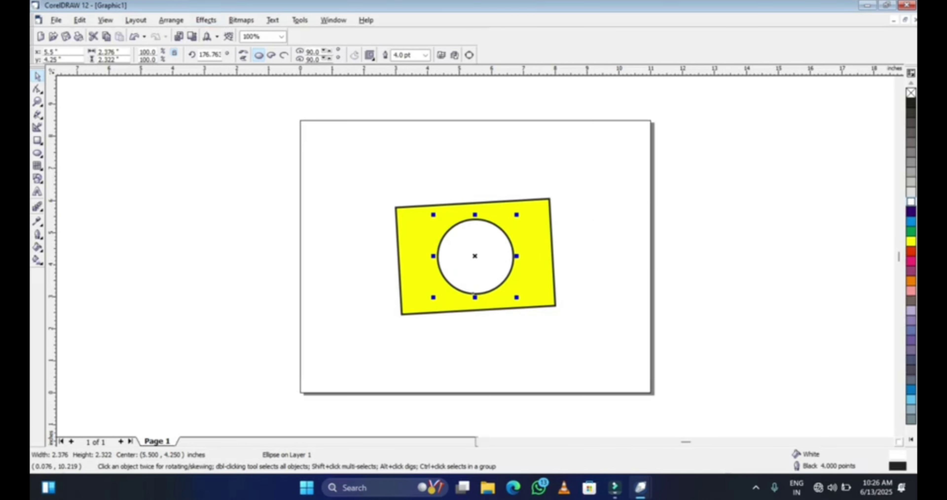
# Place the white ellipse behind the yellow rectangle with the Behind order command, and undo the reordering
pyautogui.click(170, 19)
pyautogui.moveTo(197, 58)
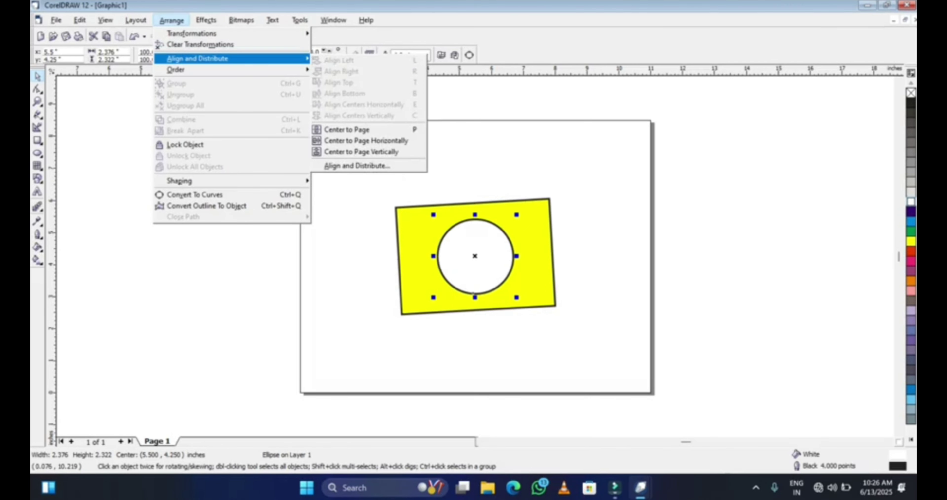
pyautogui.press('Down')
pyautogui.press('Up')
pyautogui.press('Down')
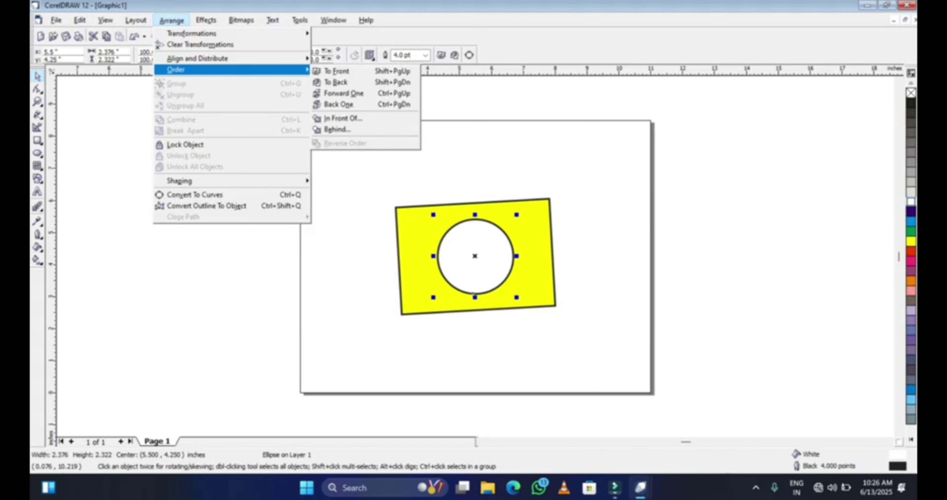
pyautogui.press('Right')
pyautogui.press('Down')
pyautogui.press('Down')
pyautogui.press('Down')
pyautogui.press('Down')
pyautogui.press('Down')
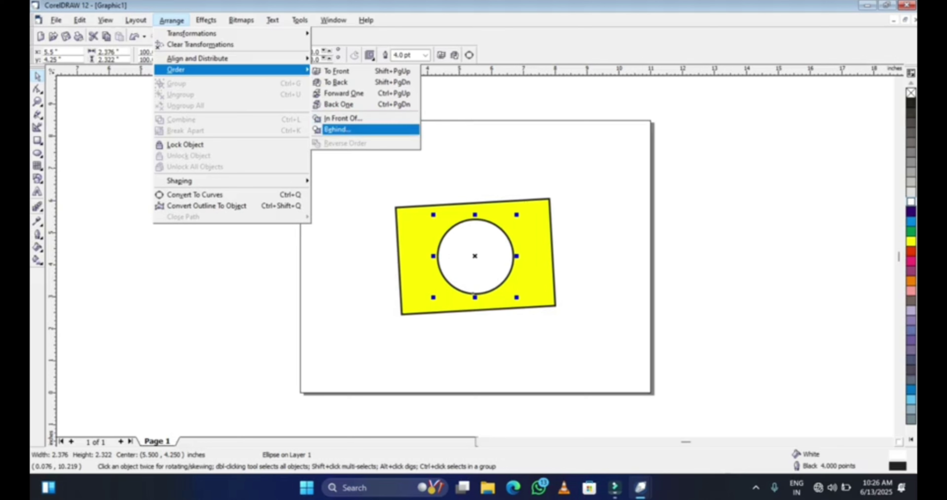
pyautogui.press('Return')
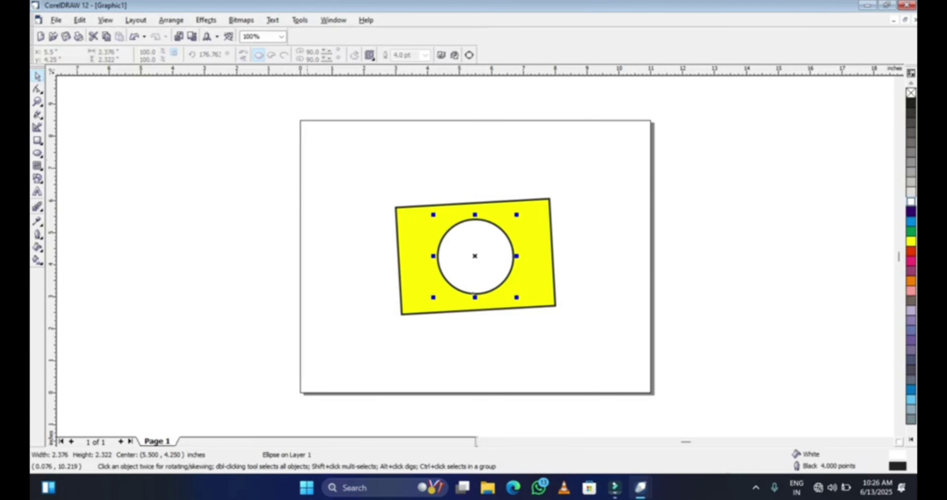
pyautogui.click(473, 294)
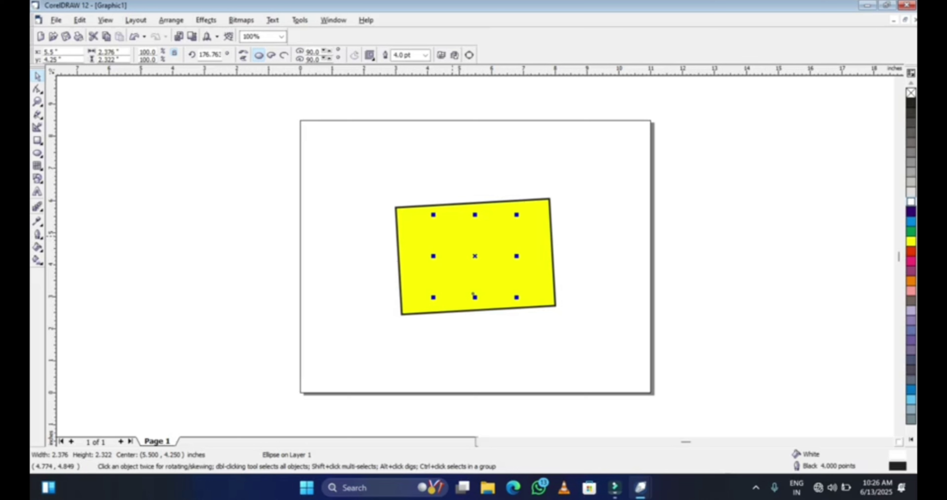
pyautogui.hotkey('ctrl', 'z')
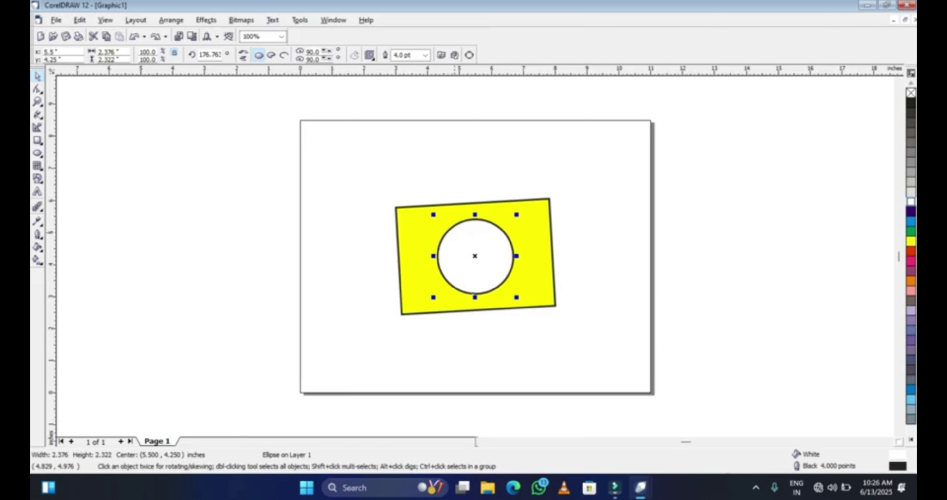
# Move the white ellipse slightly up and left to a center of about 5.43, 4.45 inches, and deselect it
pyautogui.moveTo(464, 242); pyautogui.dragTo(462, 235)
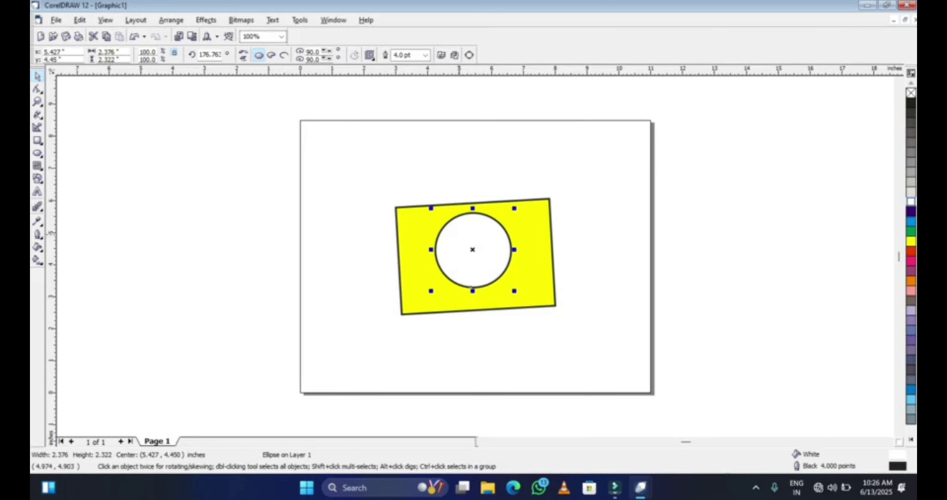
pyautogui.click(172, 123)
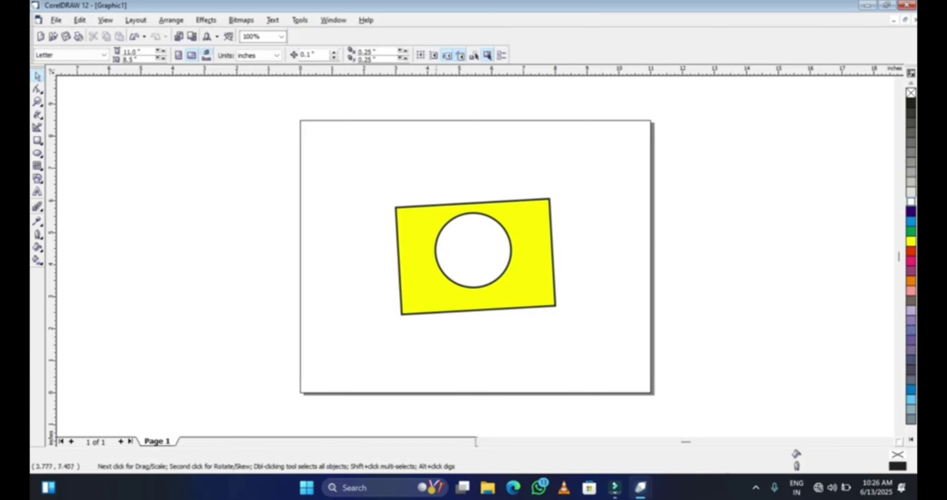
pyautogui.click(452, 241)
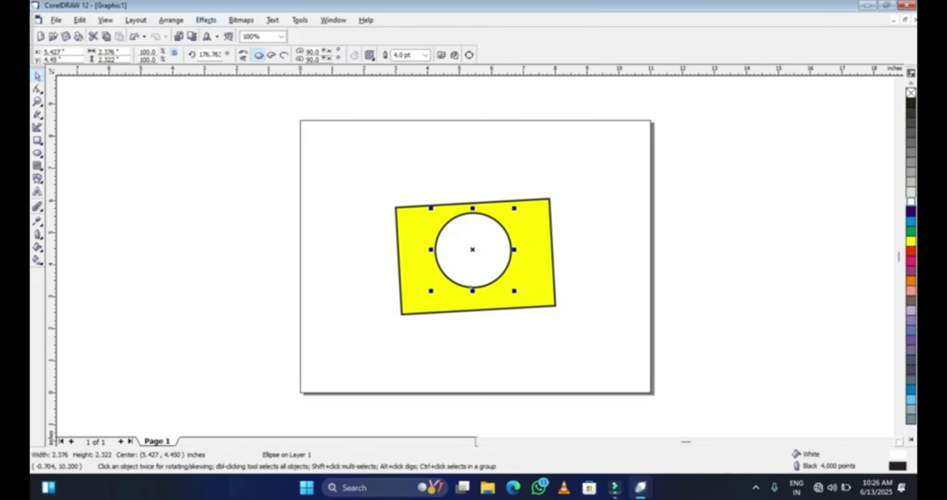
pyautogui.click(172, 21)
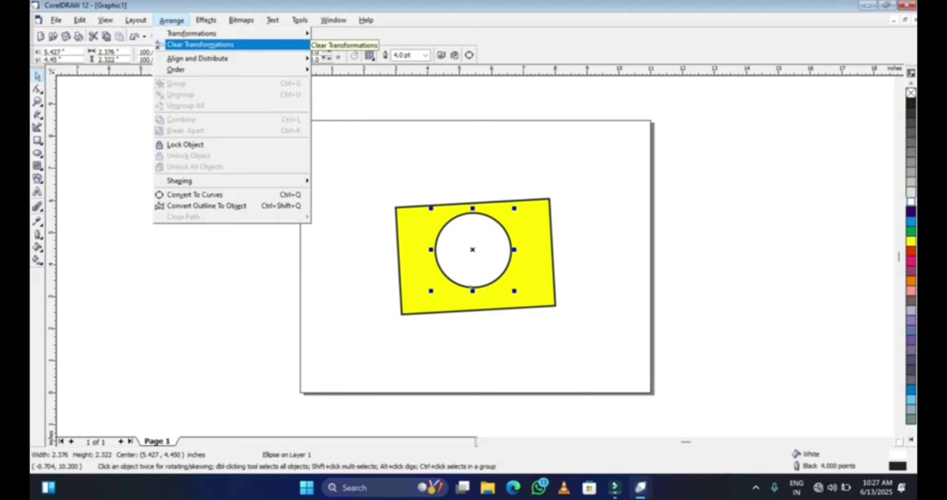
pyautogui.moveTo(191, 34)
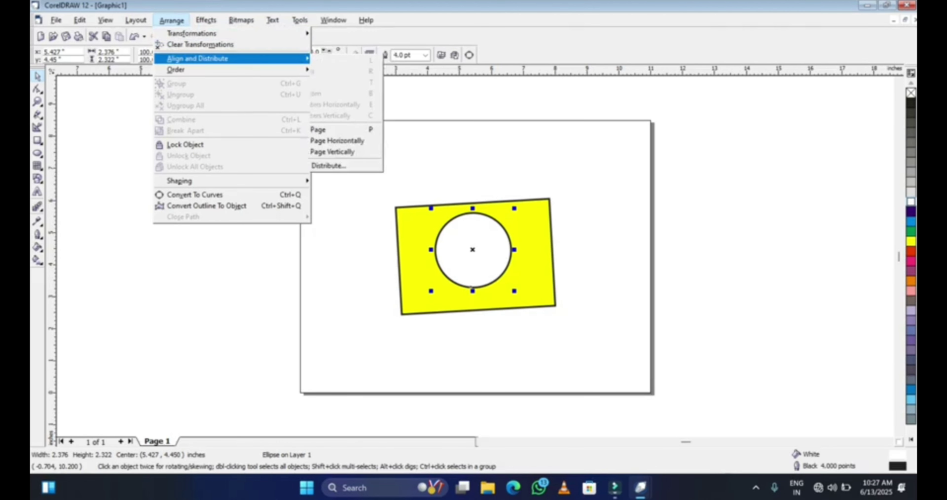
pyautogui.moveTo(176, 69)
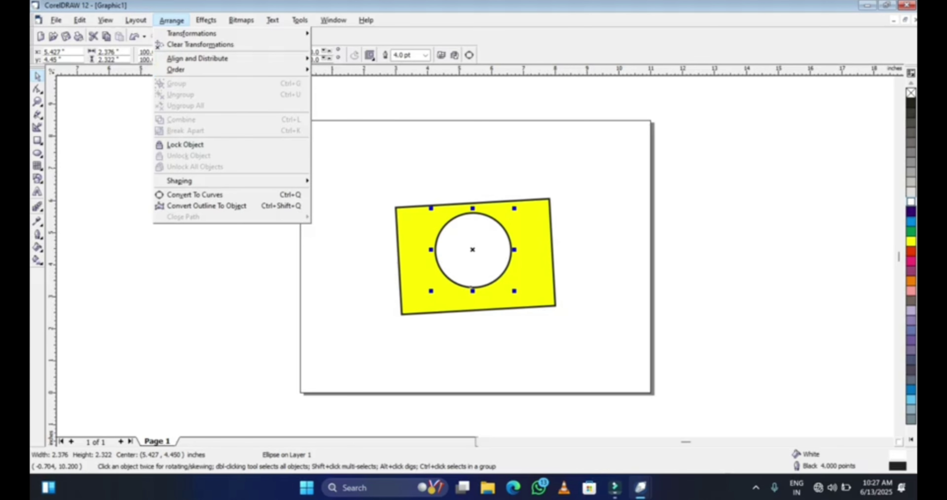
pyautogui.press('Escape')
# Move the yellow rectangle to a center of about 4.99, 4.63 inches and place the white ellipse on its lower right area
pyautogui.moveTo(299, 157); pyautogui.dragTo(673, 346)
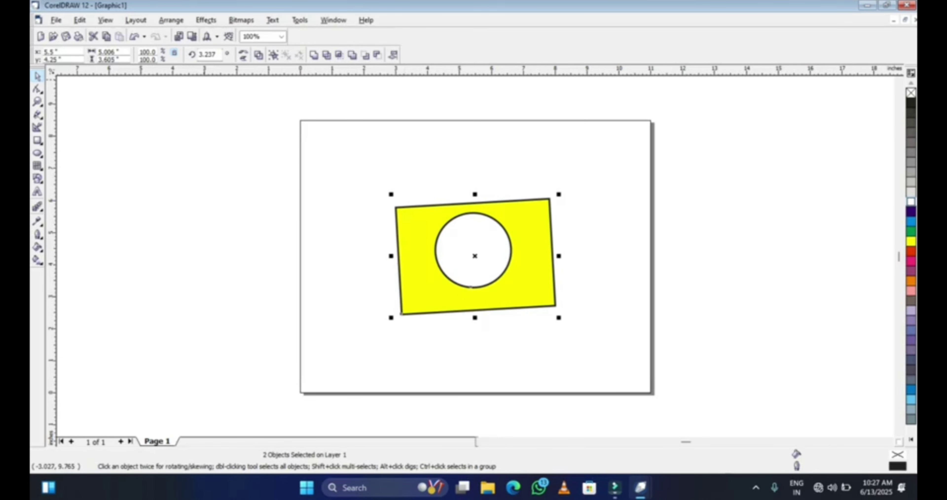
pyautogui.moveTo(473, 291); pyautogui.dragTo(586, 203)
pyautogui.moveTo(608, 165); pyautogui.dragTo(395, 318)
pyautogui.click(577, 197)
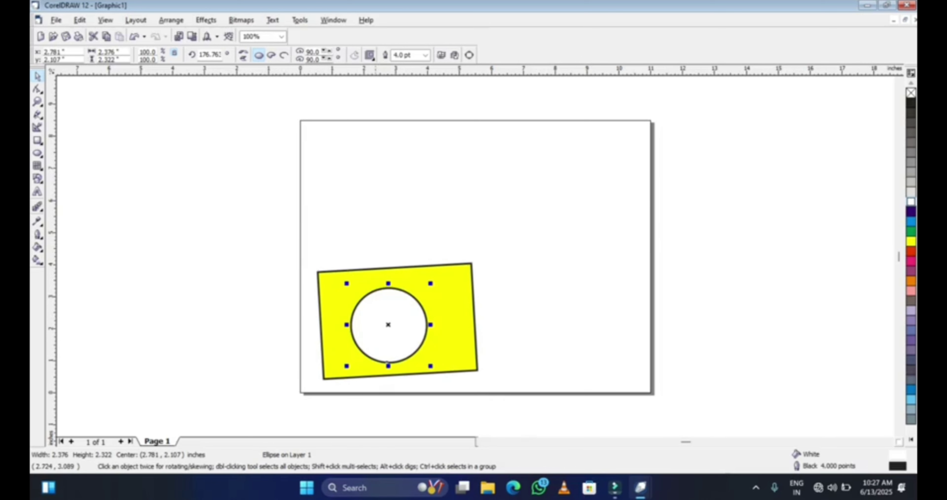
pyautogui.moveTo(463, 298); pyautogui.dragTo(484, 276)
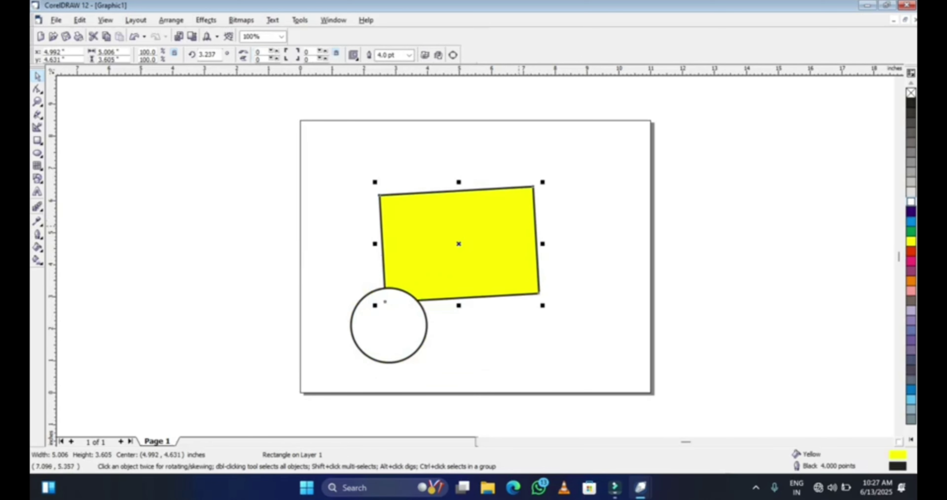
pyautogui.moveTo(386, 320); pyautogui.dragTo(470, 247)
# Group the yellow rectangle and white ellipse, and deselect the group
pyautogui.moveTo(326, 151); pyautogui.dragTo(498, 195)
pyautogui.moveTo(575, 295); pyautogui.dragTo(575, 295)
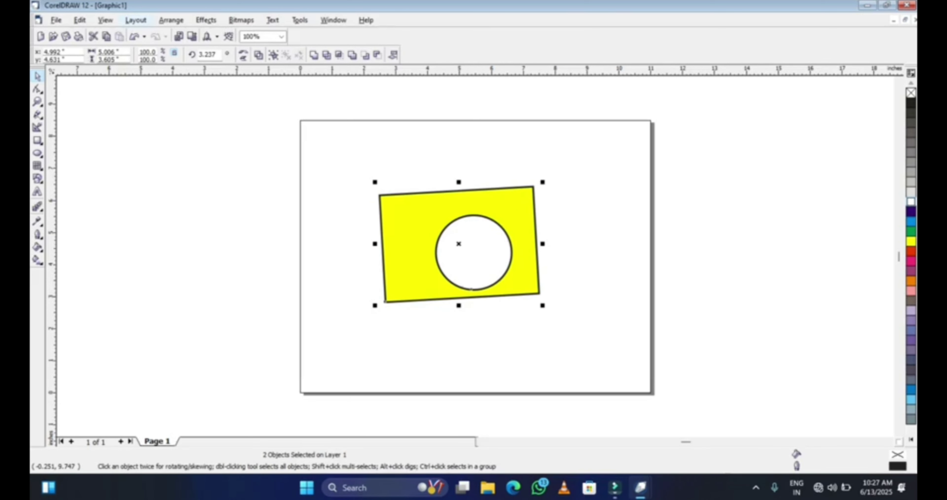
pyautogui.click(171, 20)
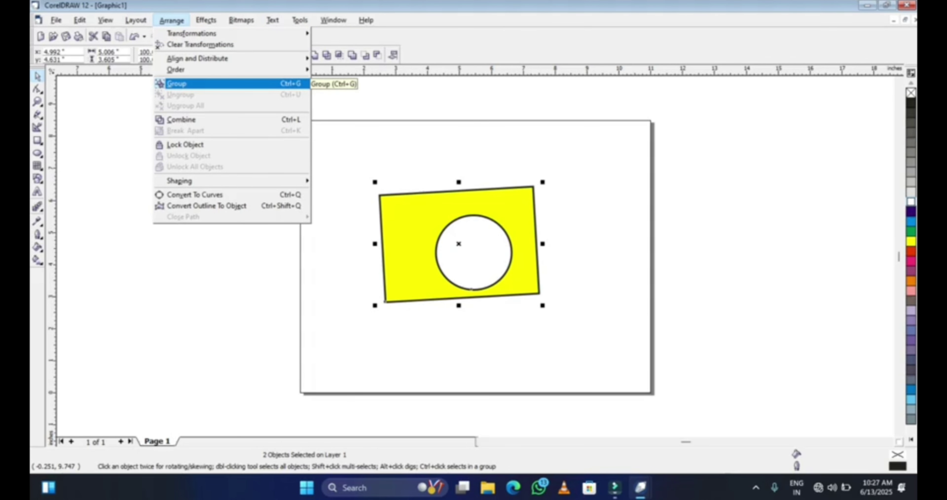
pyautogui.press('Return')
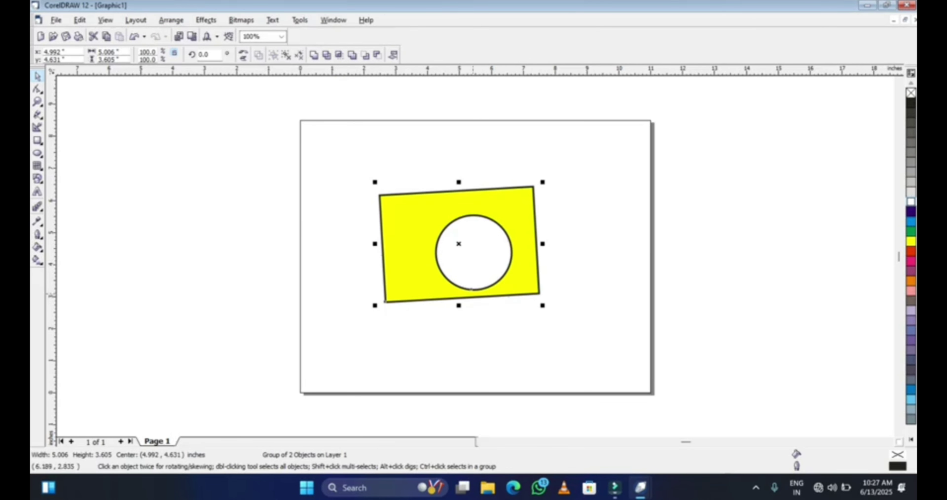
pyautogui.click(783, 176)
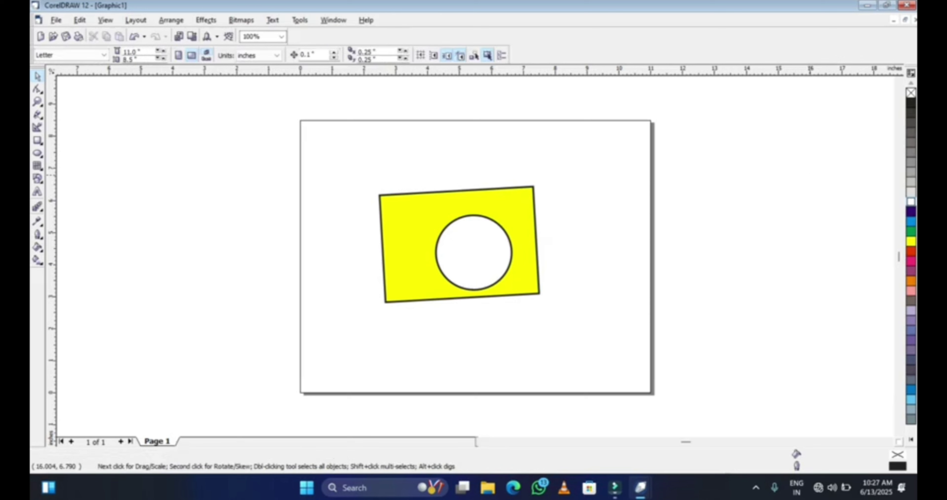
# Move the rectangle and ellipse group around the page to a center of about 5.98, 4.49 inches
pyautogui.moveTo(448, 241); pyautogui.dragTo(457, 273)
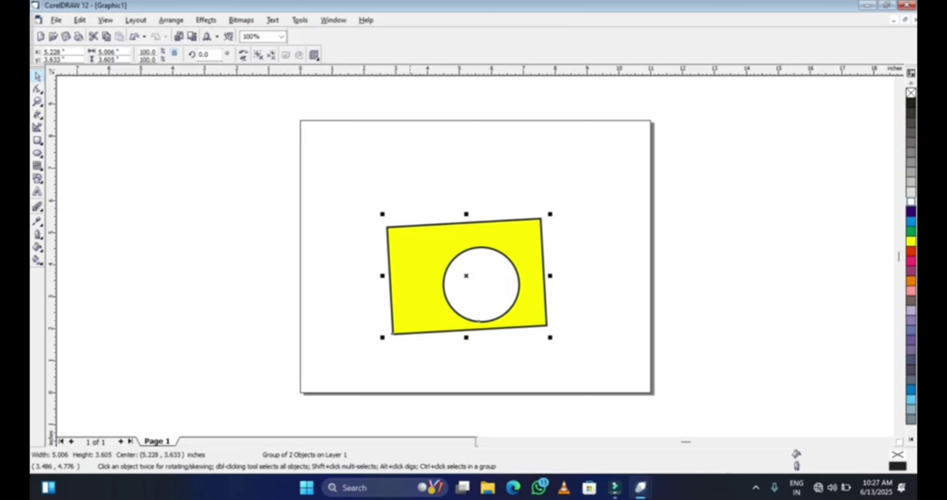
pyautogui.press('Escape')
pyautogui.moveTo(472, 301); pyautogui.dragTo(495, 273)
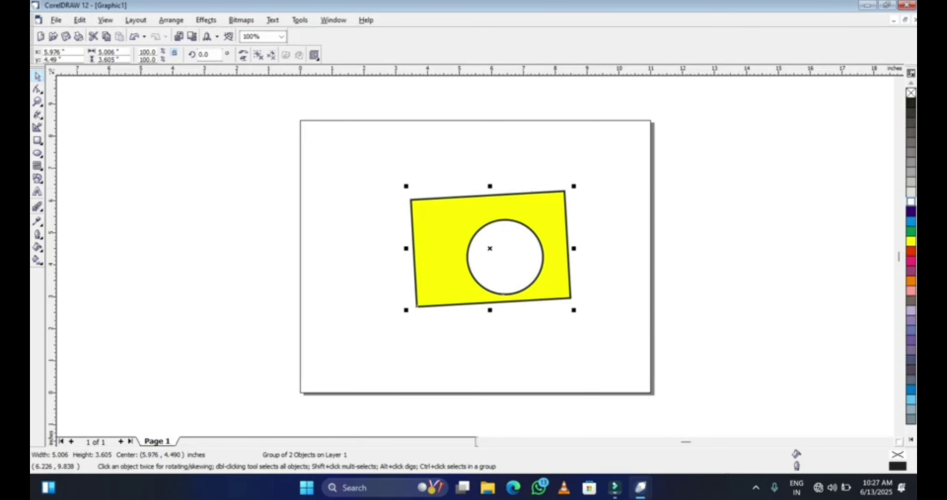
# Ungroup the rectangle and ellipse, and move the ellipse alone toward the rectangle's left side
pyautogui.click(171, 20)
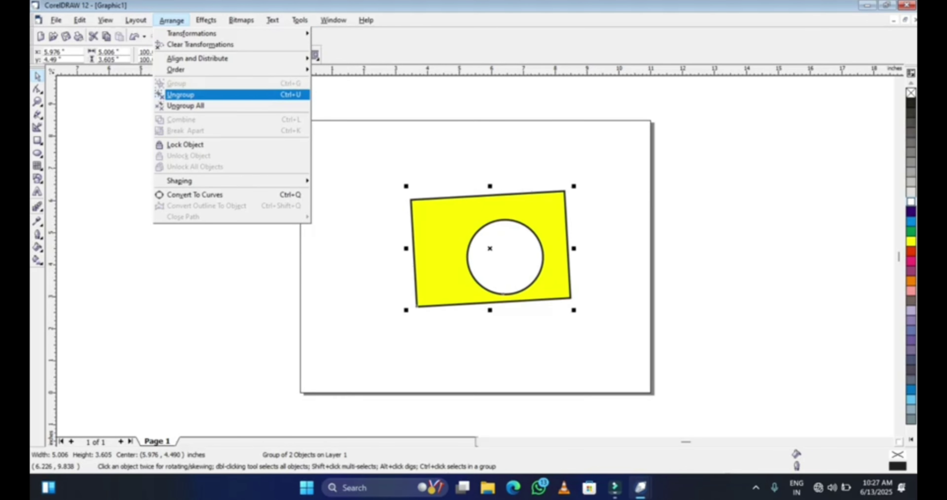
pyautogui.click(228, 94)
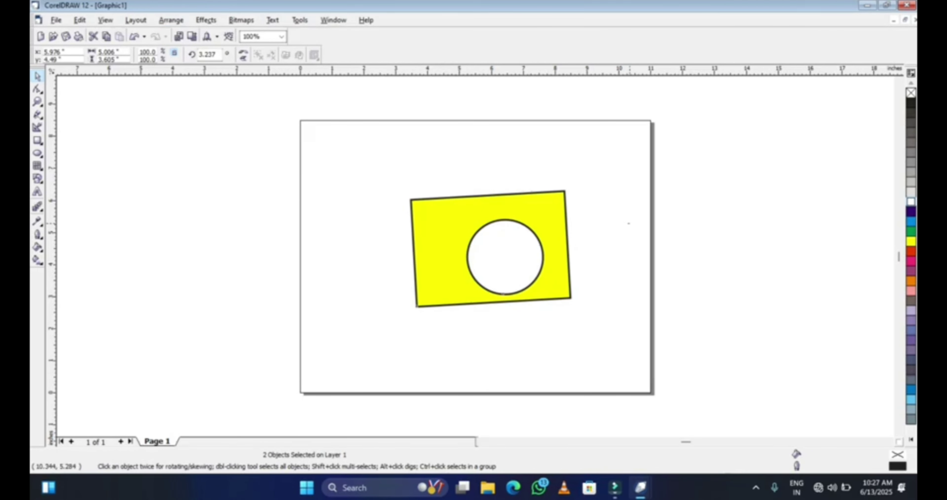
pyautogui.click(629, 223)
pyautogui.moveTo(505, 252); pyautogui.dragTo(470, 249)
# Group the yellow rectangle and white ellipse again, and move the group to a center of about 6.16, 3.96 inches
pyautogui.moveTo(373, 158); pyautogui.dragTo(648, 344)
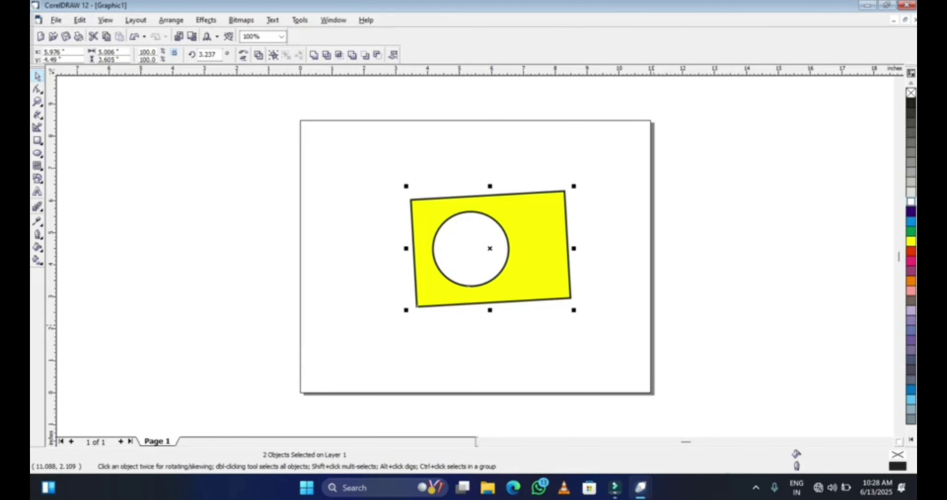
pyautogui.hotkey('ctrl', 'g')
pyautogui.moveTo(443, 240); pyautogui.dragTo(498, 216)
pyautogui.moveTo(566, 224); pyautogui.dragTo(517, 265)
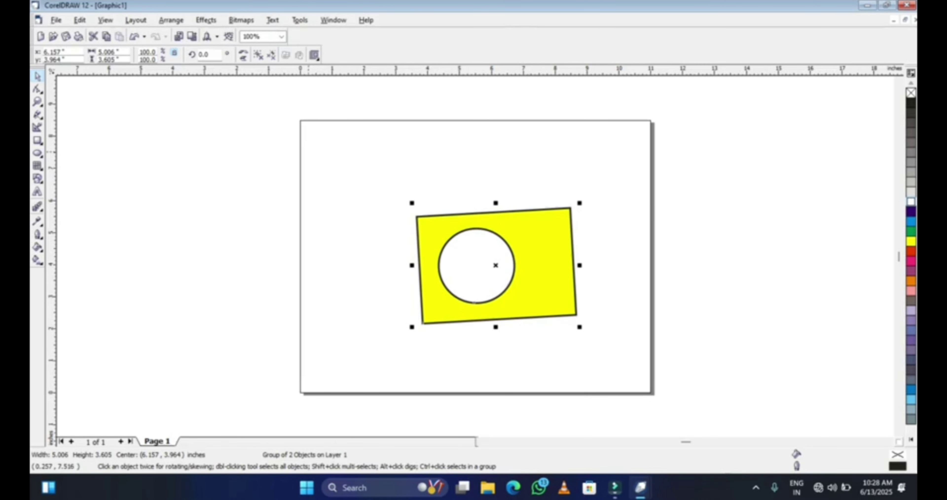
# Draw two overlapping rectangles left of the page, about 2.83 by 1.49 inches and about 2.08 by 1.49 inches
pyautogui.click(309, 151)
pyautogui.click(37, 128)
pyautogui.click(37, 141)
pyautogui.moveTo(145, 149)
pyautogui.mouseDown()
pyautogui.moveTo(130, 198)
pyautogui.moveTo(189, 208)
pyautogui.moveTo(235, 196)
pyautogui.mouseUp()
pyautogui.moveTo(159, 162); pyautogui.dragTo(211, 196)
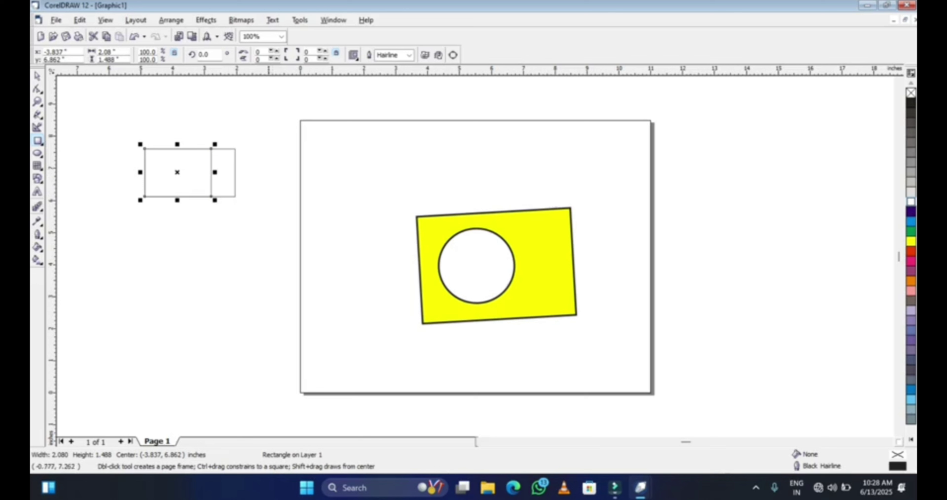
pyautogui.click(260, 148)
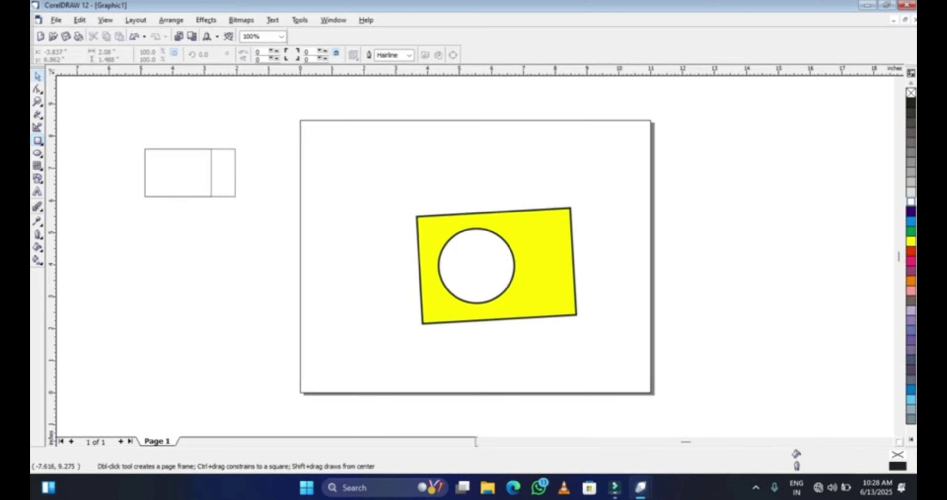
# Fill the wider new rectangle with 30% Black and the narrower one with Cyan
pyautogui.press('space')
pyautogui.click(149, 148)
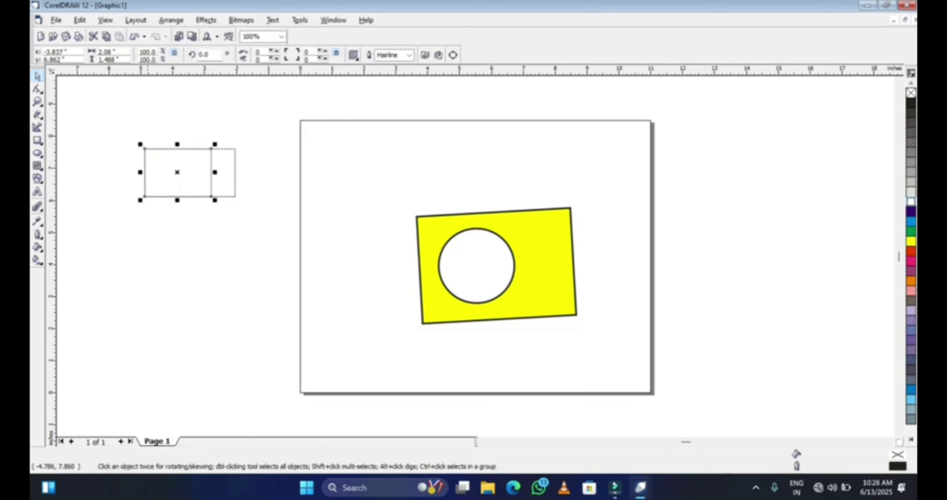
pyautogui.click(235, 173)
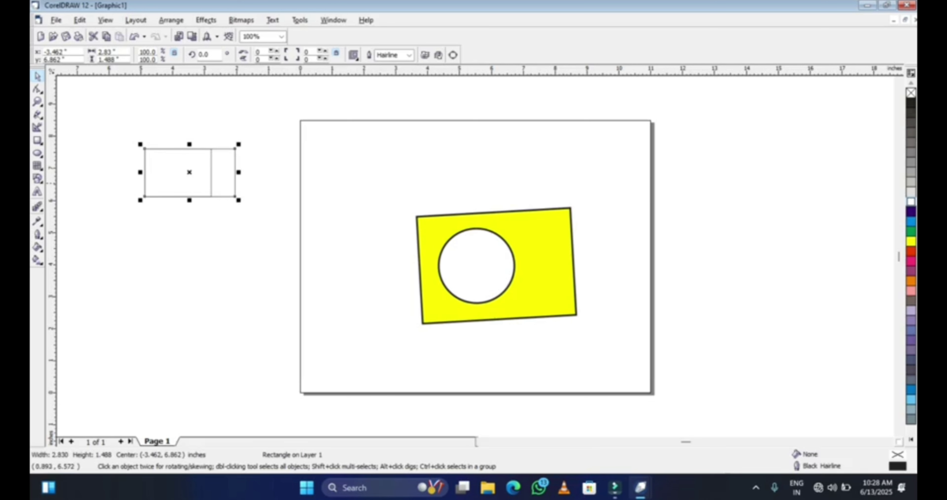
pyautogui.click(910, 172)
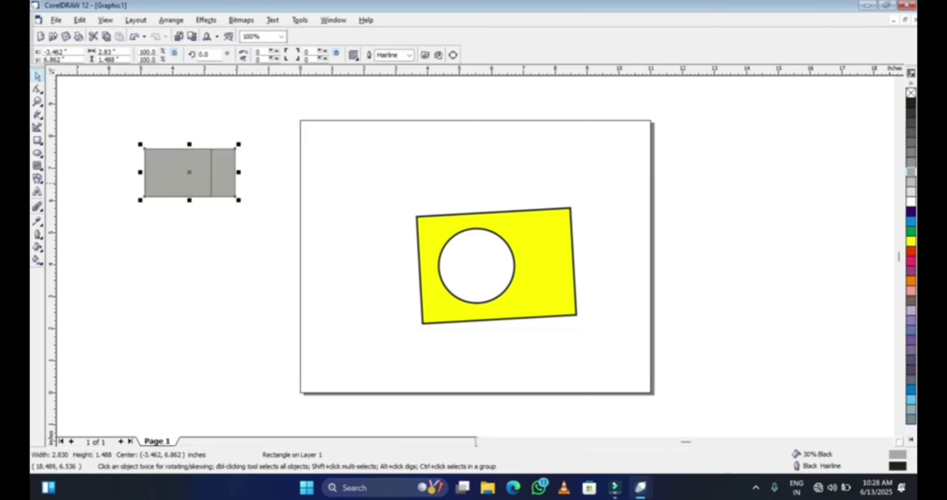
pyautogui.click(178, 172)
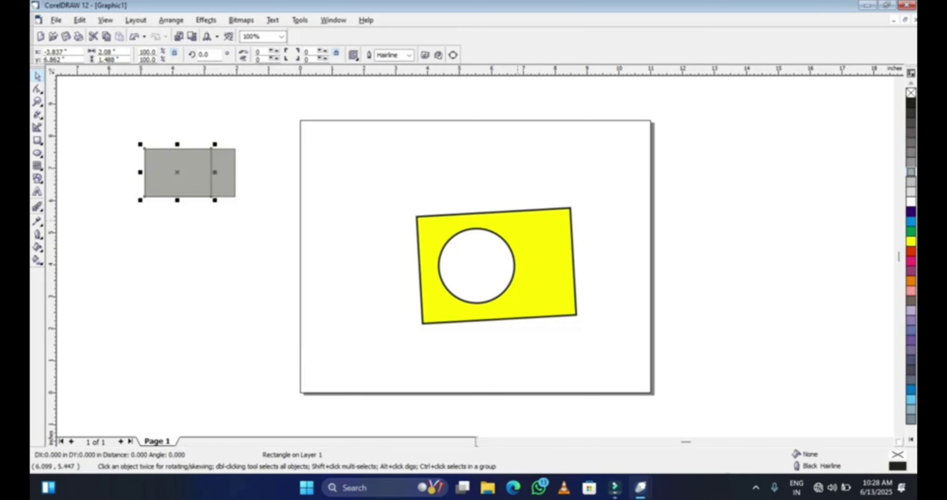
pyautogui.click(911, 221)
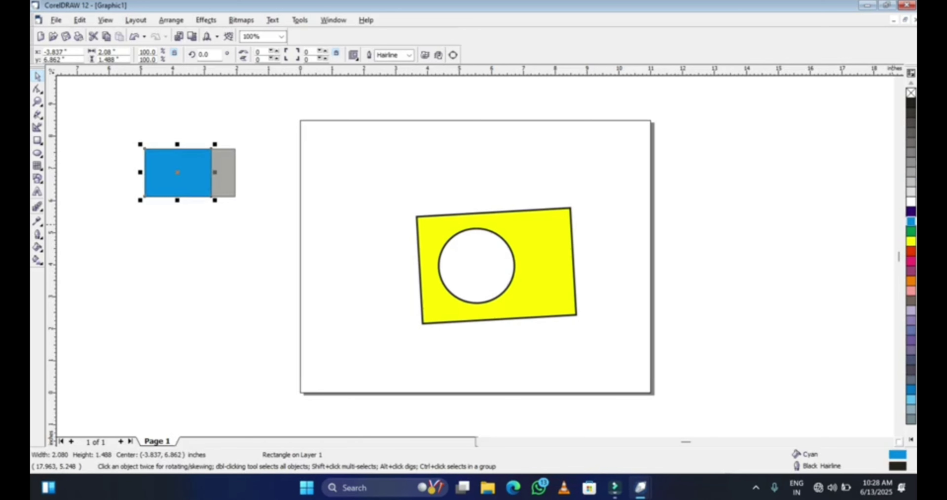
pyautogui.click(542, 203)
# Group the two small rectangles with the yellow rectangle group, and move everything to a center of about 1.53, 3.09 inches
pyautogui.moveTo(109, 130); pyautogui.dragTo(266, 212)
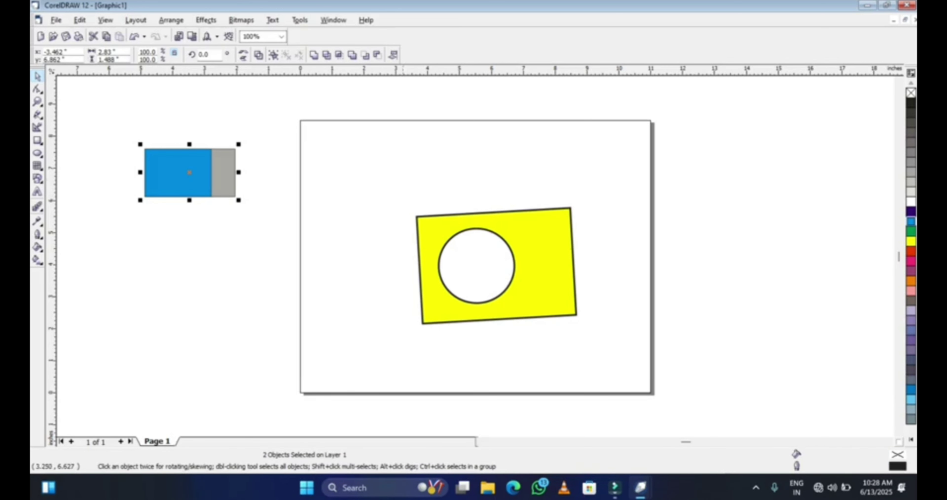
pyautogui.moveTo(114, 126); pyautogui.dragTo(650, 361)
pyautogui.moveTo(84, 111); pyautogui.dragTo(696, 394)
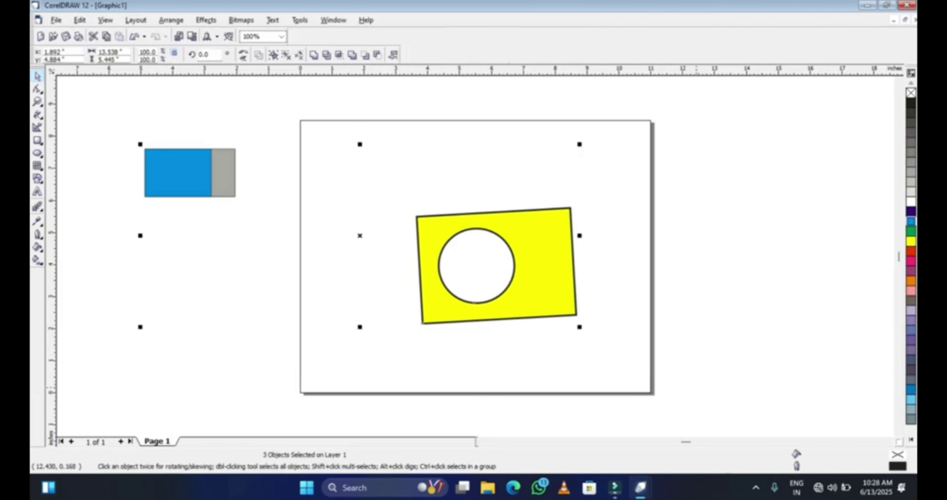
pyautogui.click(171, 20)
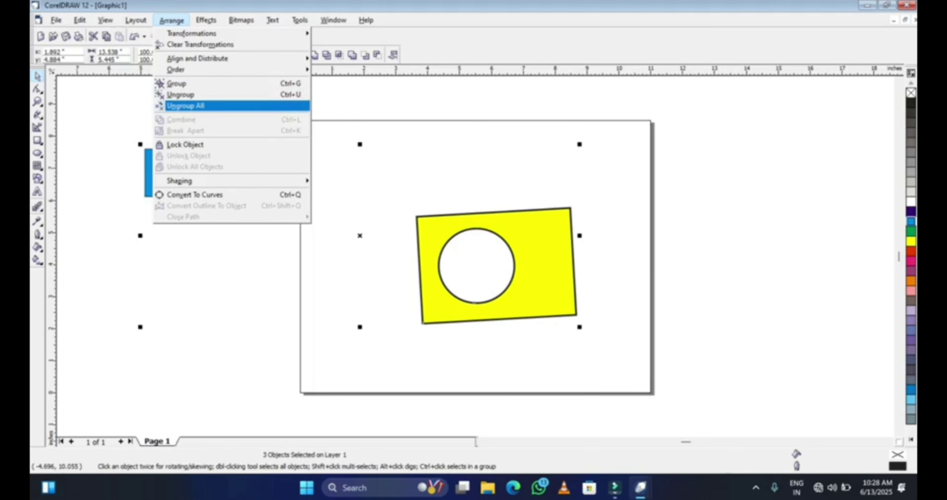
pyautogui.press('Return')
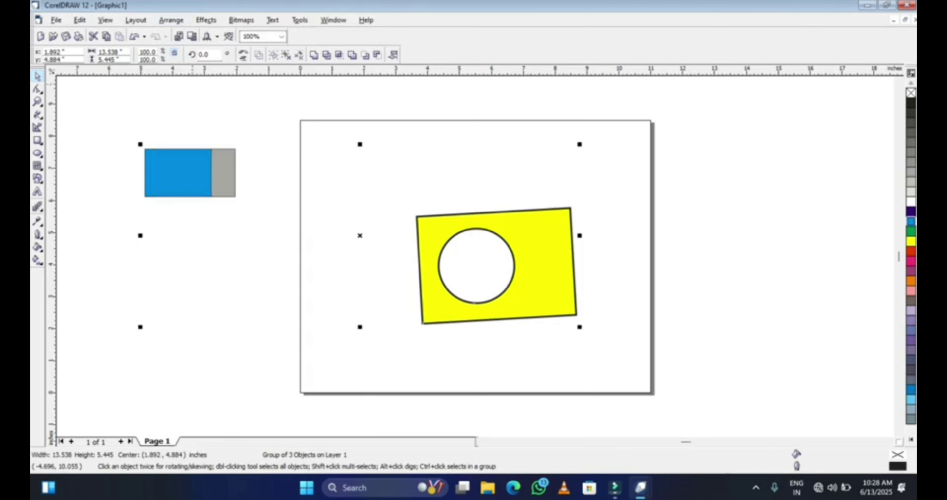
pyautogui.moveTo(375, 208); pyautogui.dragTo(506, 184)
pyautogui.moveTo(452, 247); pyautogui.dragTo(440, 305)
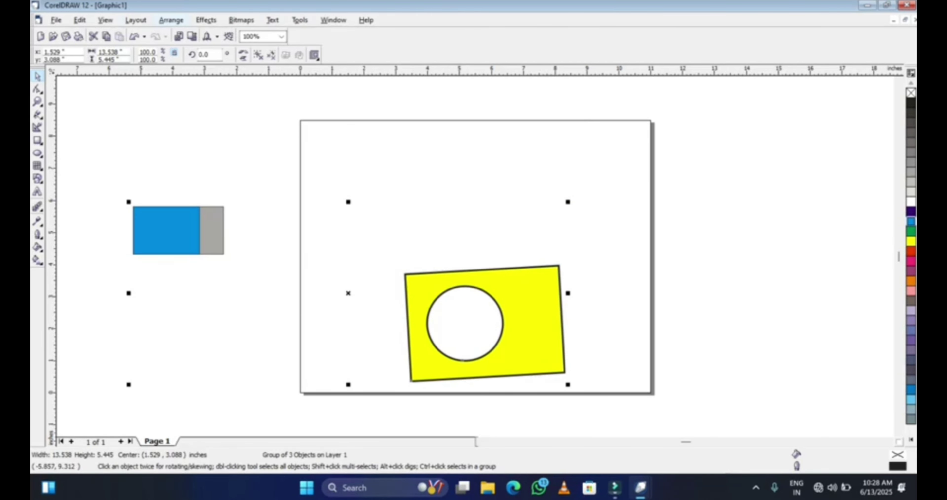
# Apply Ungroup All to the nested group, move the four objects to a center of about 3.53, 4.52 inches, and deselect them
pyautogui.click(171, 19)
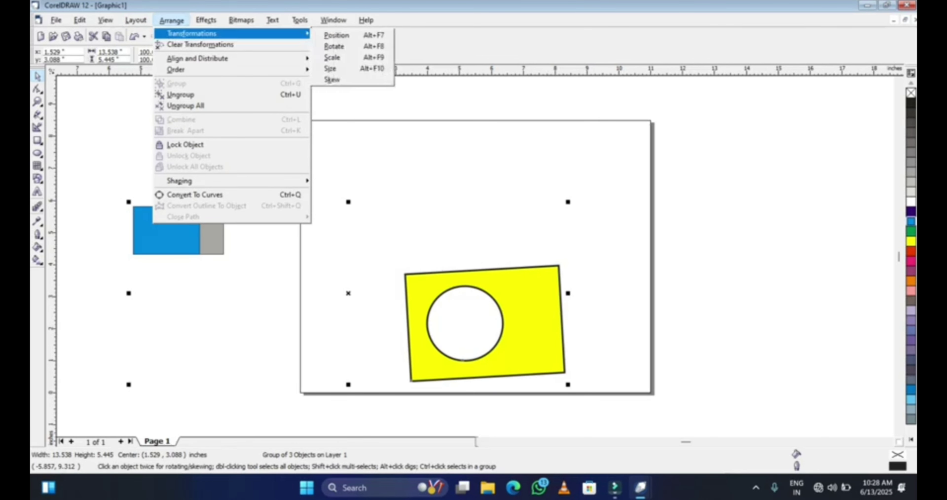
pyautogui.click(206, 106)
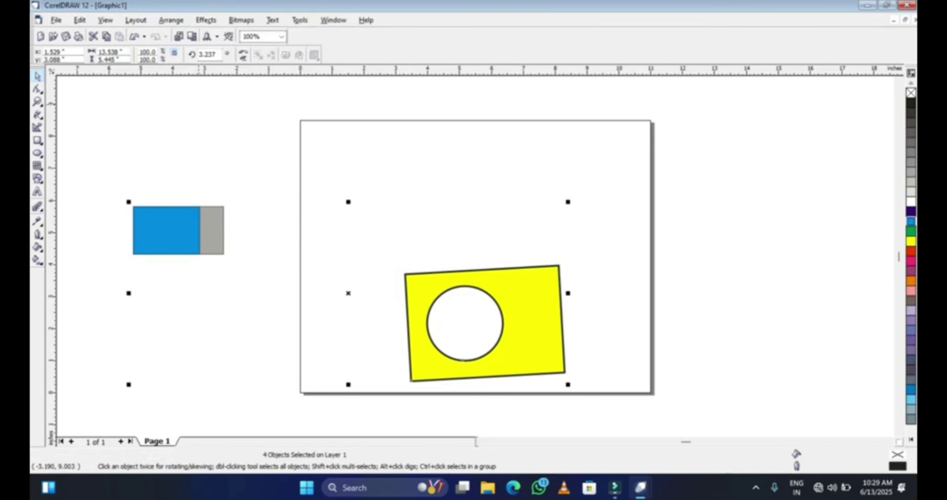
pyautogui.moveTo(448, 307); pyautogui.dragTo(548, 279)
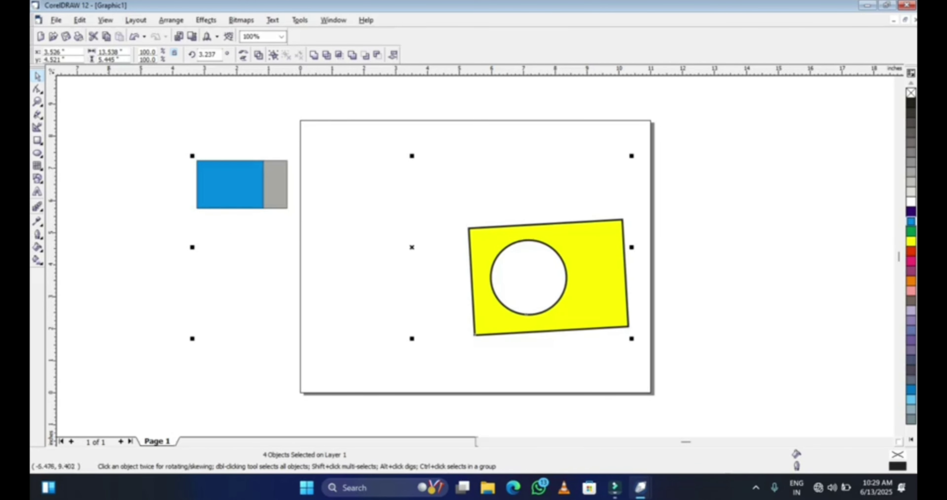
pyautogui.click(126, 144)
# Move the white ellipse slightly up and right, and separate the small rectangles with the blue one right of the gray one
pyautogui.moveTo(523, 307); pyautogui.dragTo(548, 277)
pyautogui.moveTo(288, 200); pyautogui.dragTo(263, 256)
pyautogui.click(435, 174)
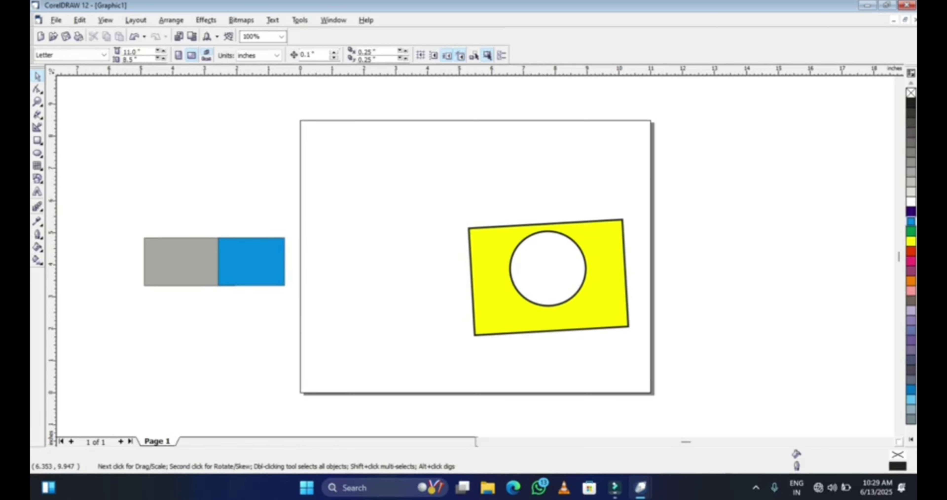
pyautogui.moveTo(80, 233); pyautogui.dragTo(672, 374)
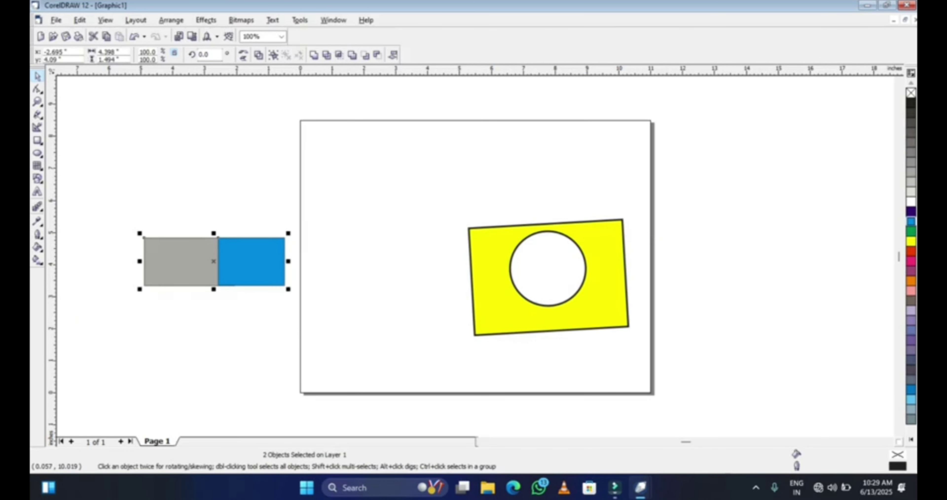
pyautogui.click(171, 20)
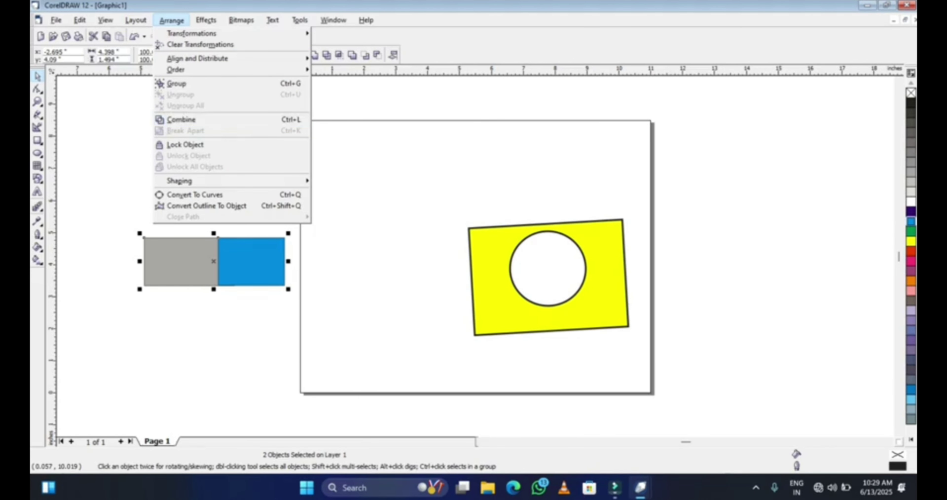
pyautogui.press('Escape')
# Move the yellow rectangle and its circle to a center of about 5.41, 2.76 inches
pyautogui.click(559, 271)
pyautogui.moveTo(522, 317)
pyautogui.mouseDown()
pyautogui.moveTo(499, 242)
pyautogui.moveTo(523, 302)
pyautogui.mouseUp()
pyautogui.moveTo(548, 269); pyautogui.dragTo(535, 197)
pyautogui.click(589, 135)
# Give the blue rectangle's 4 pt outline a dashed line style
pyautogui.click(474, 192)
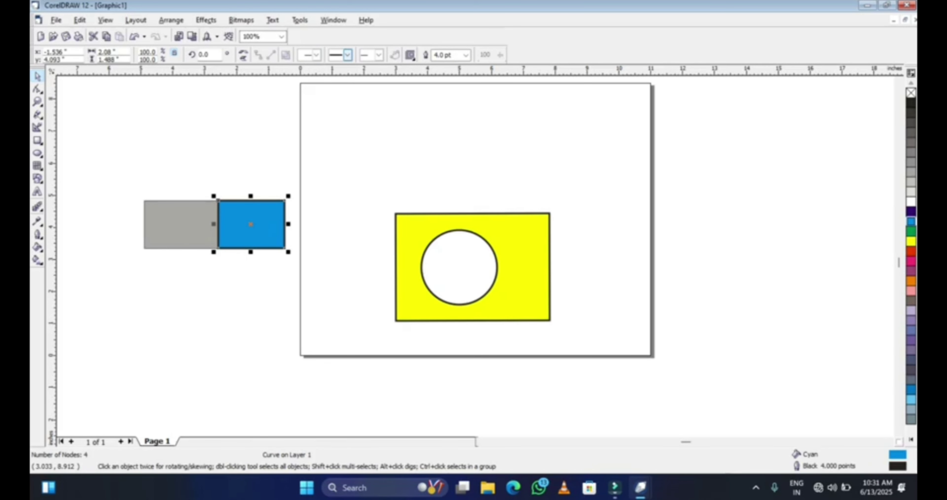
pyautogui.click(347, 55)
pyautogui.click(356, 146)
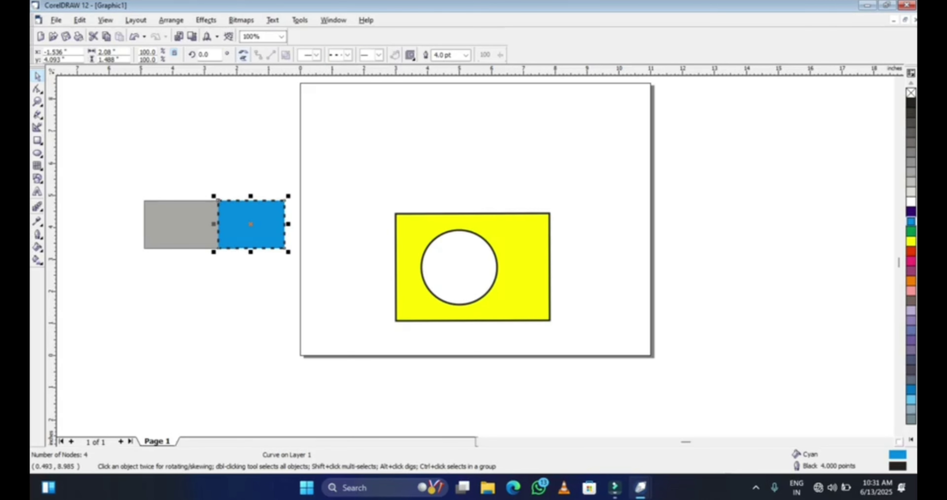
pyautogui.click(243, 55)
# Try to apply the Weld shaping command with only the dashed blue rectangle selected
pyautogui.click(171, 19)
pyautogui.moveTo(179, 180)
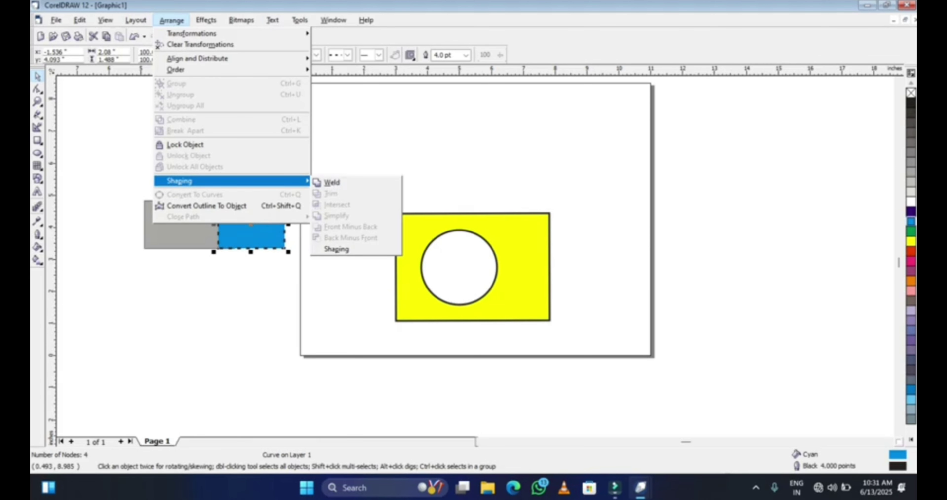
pyautogui.click(332, 182)
pyautogui.click(285, 201)
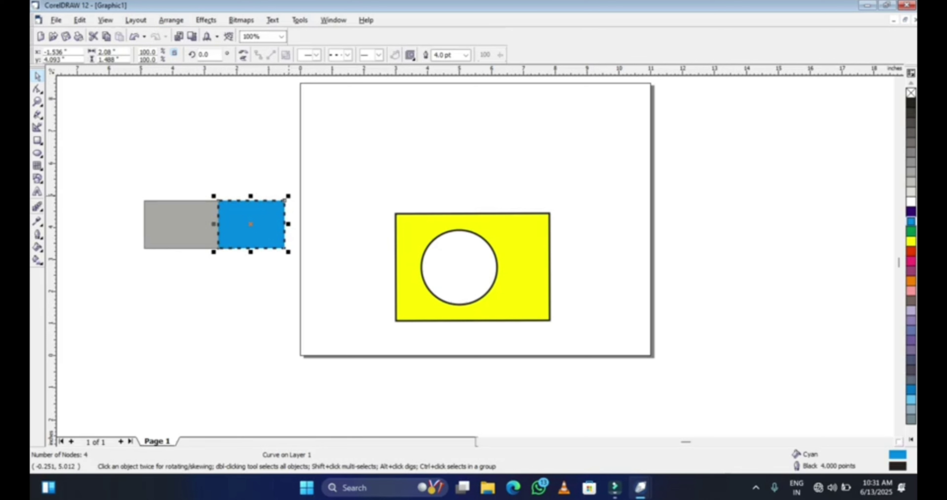
pyautogui.click(171, 20)
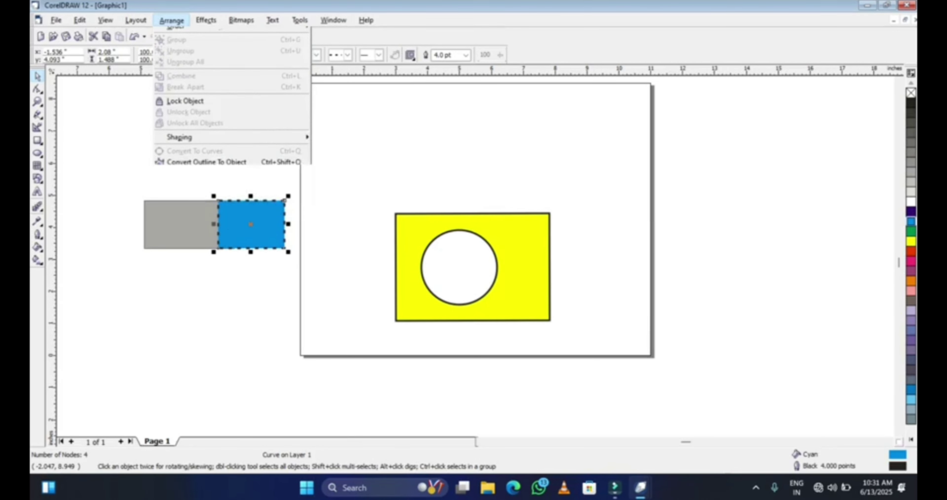
pyautogui.moveTo(235, 180)
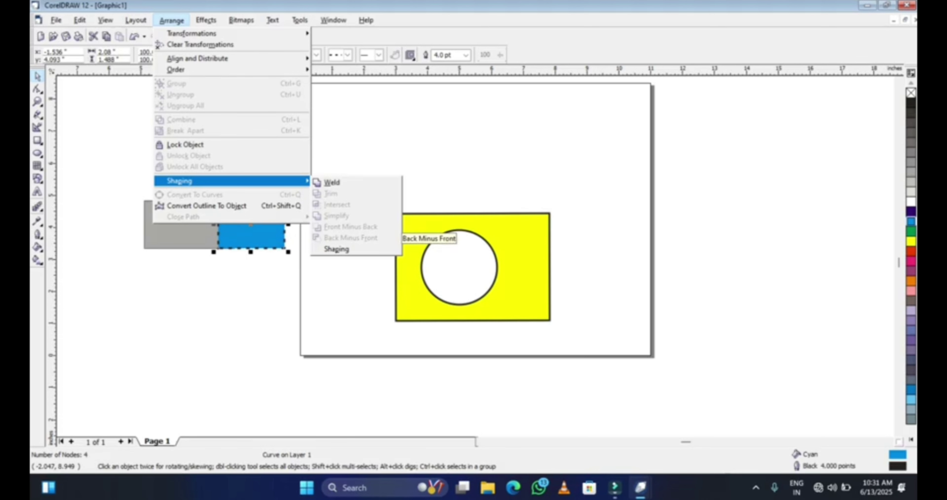
pyautogui.press('Escape')
# Move the dashed blue rectangle over the gray one, select both, and trim the gray rectangle with the blue one
pyautogui.moveTo(251, 223); pyautogui.dragTo(184, 225)
pyautogui.moveTo(125, 170); pyautogui.dragTo(268, 272)
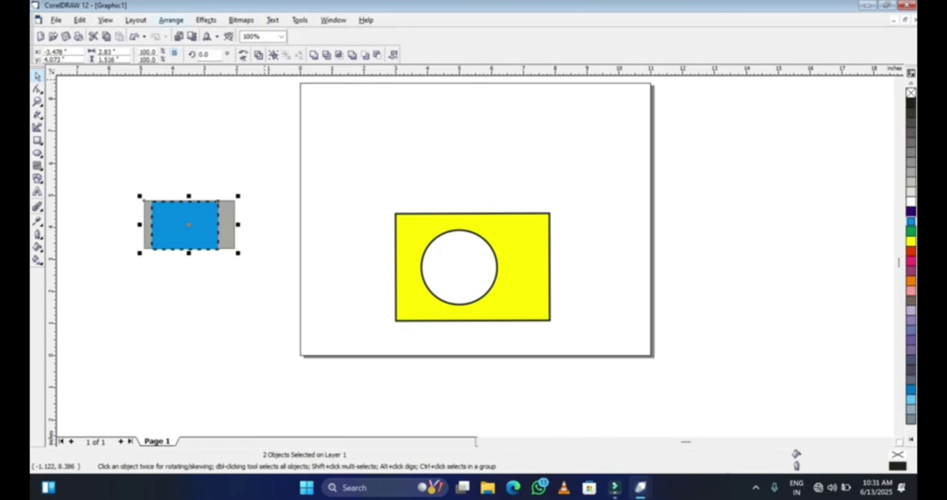
pyautogui.click(172, 19)
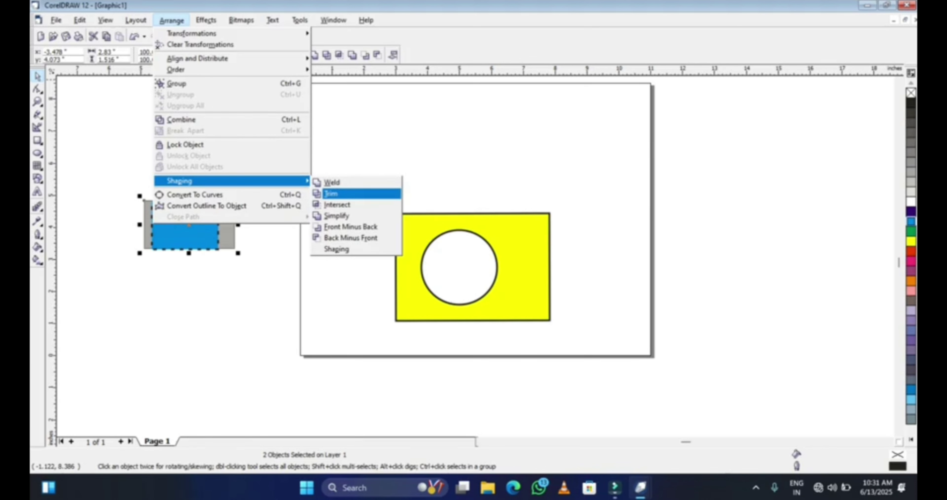
pyautogui.click(360, 194)
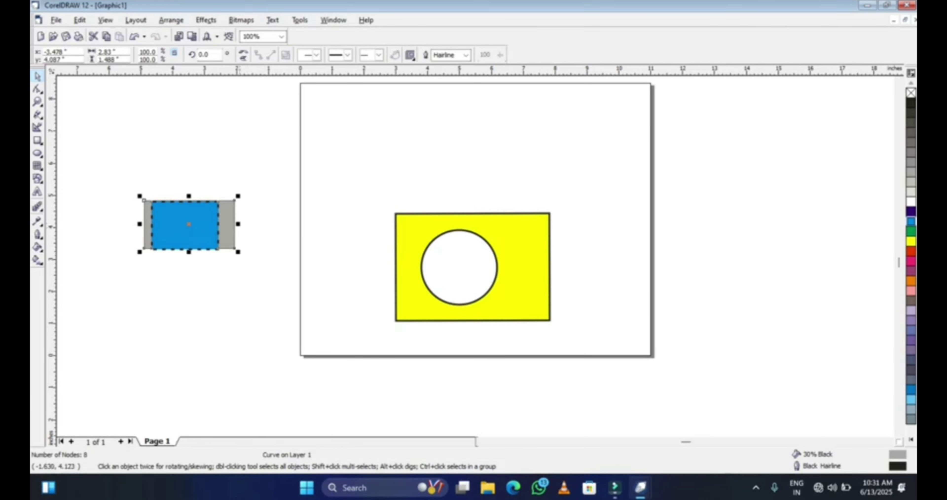
# Move the blue rectangle out of the trimmed gray shape to a center of about -3.57, 3.04 inches
pyautogui.click(242, 215)
pyautogui.moveTo(189, 221); pyautogui.dragTo(296, 204)
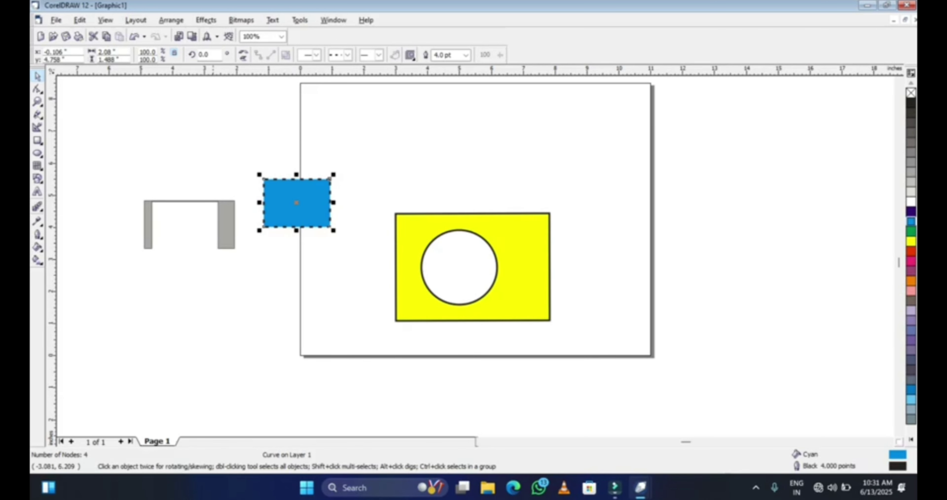
pyautogui.moveTo(305, 212); pyautogui.dragTo(156, 254)
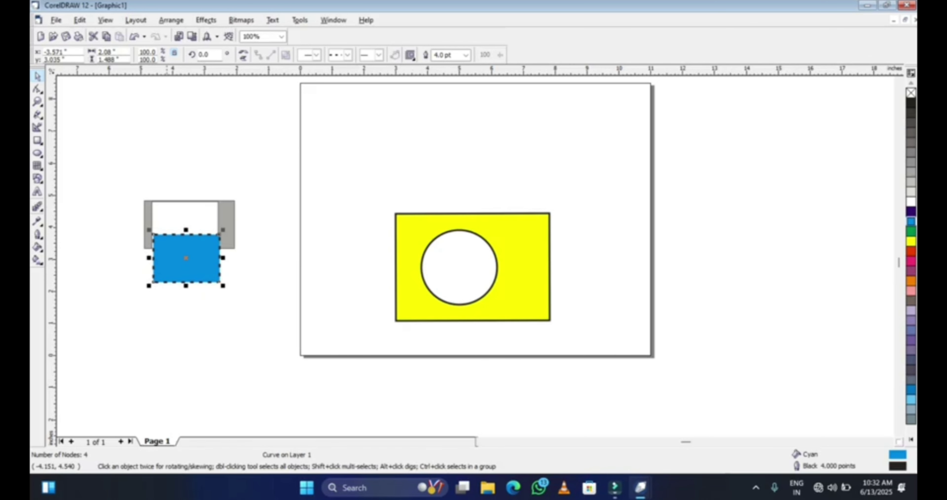
# Delete the yellow rectangle with the circular hole and draw an ellipse about 4.43 by 4.10 inches near the page's center
pyautogui.click(505, 264)
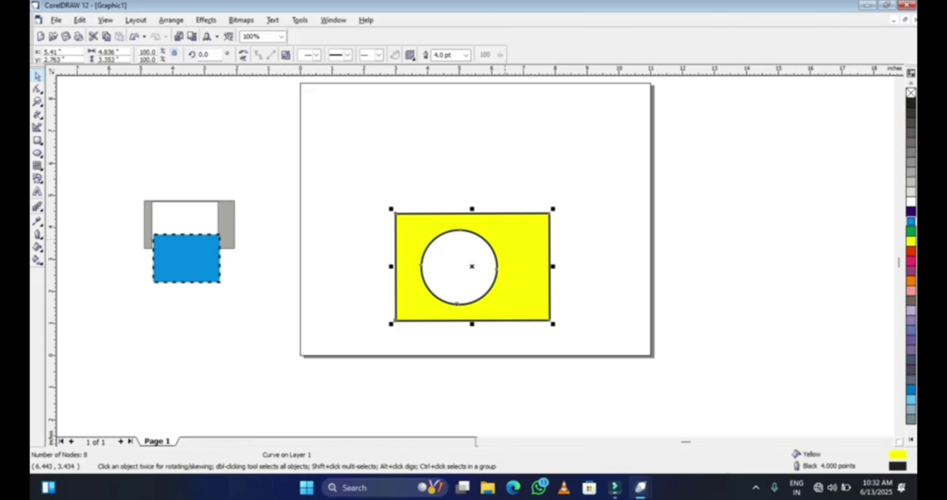
pyautogui.press('Delete')
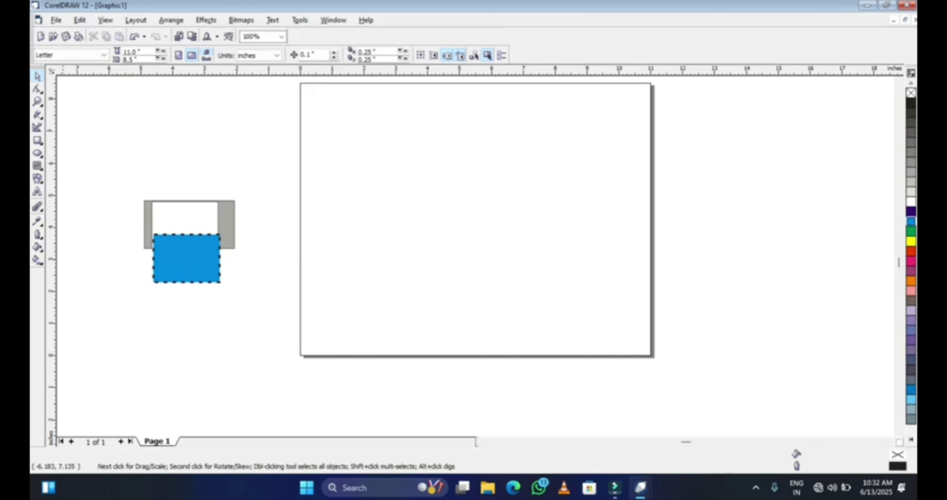
pyautogui.click(38, 141)
pyautogui.click(37, 153)
pyautogui.moveTo(408, 159); pyautogui.dragTo(548, 291)
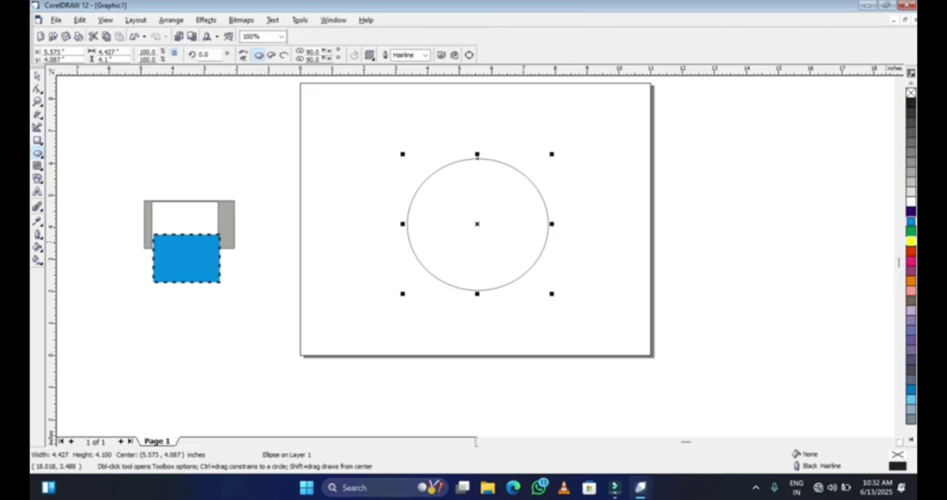
# Fill the new ellipse with Yellow and set its outline width to 4.0 pt
pyautogui.click(911, 241)
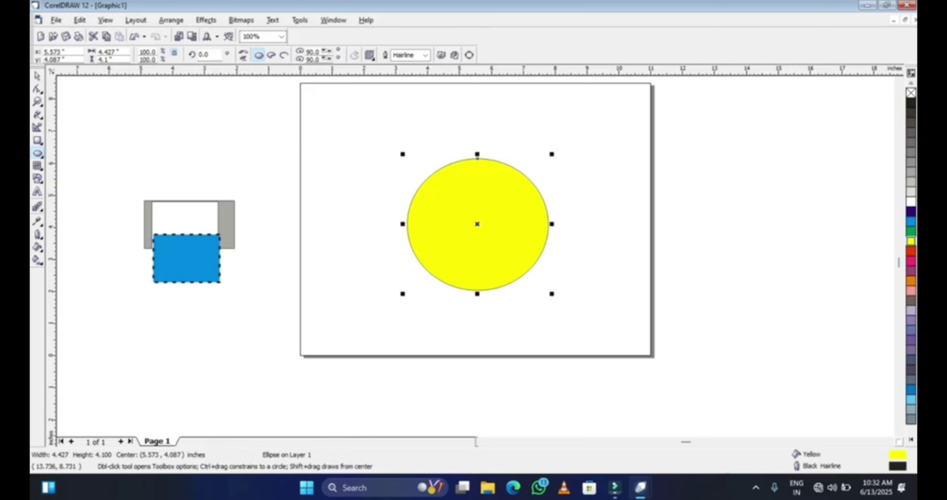
pyautogui.click(425, 55)
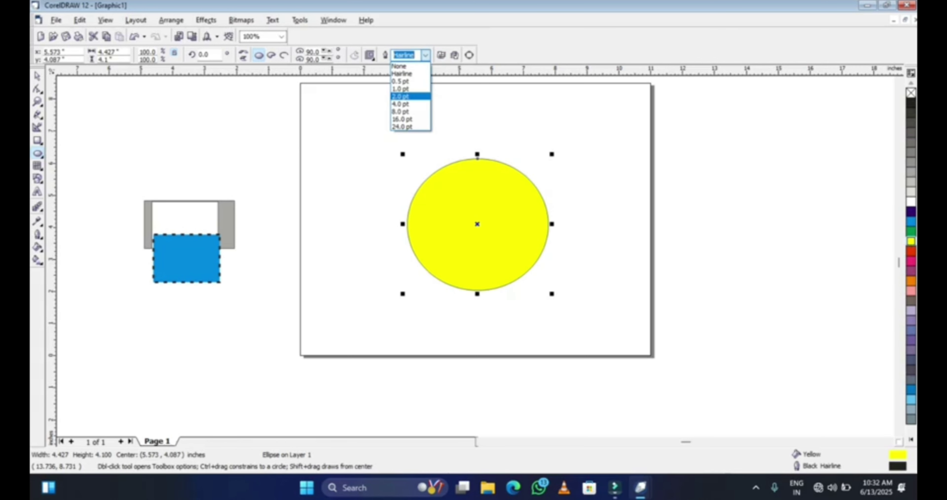
pyautogui.click(409, 98)
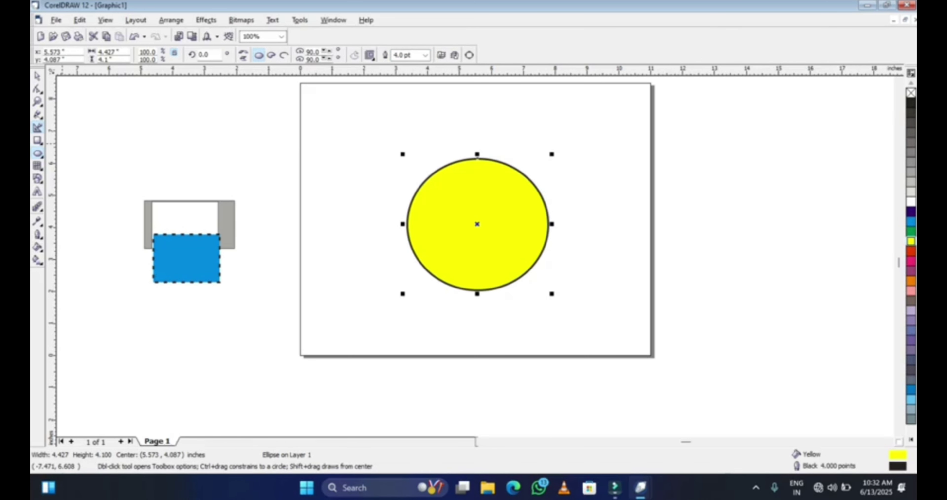
# Draw a closed freehand shape about 1.69 by 1.27 inches inside the ellipse with Smart Drawing, and set its outline to 2.0 pt
pyautogui.click(37, 127)
pyautogui.moveTo(457, 201)
pyautogui.mouseDown()
pyautogui.moveTo(494, 213)
pyautogui.moveTo(479, 235)
pyautogui.moveTo(452, 238)
pyautogui.moveTo(453, 205)
pyautogui.mouseUp()
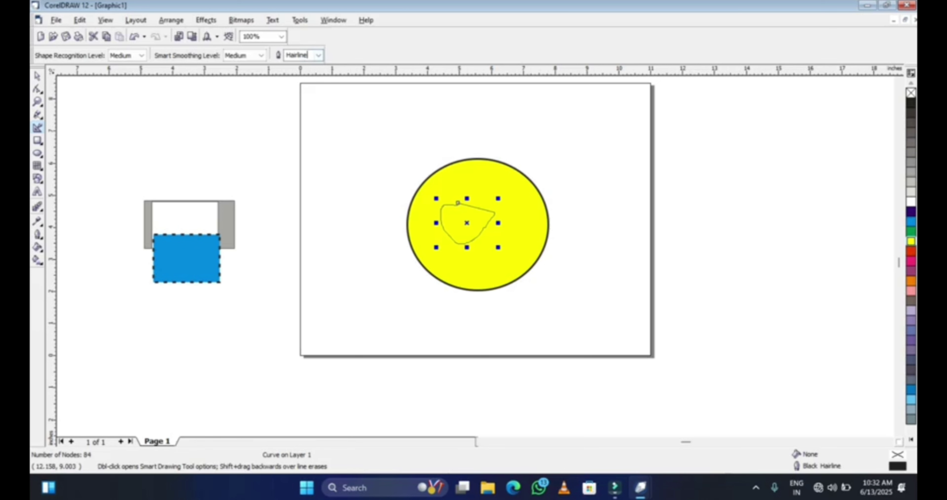
pyautogui.click(318, 55)
pyautogui.click(303, 96)
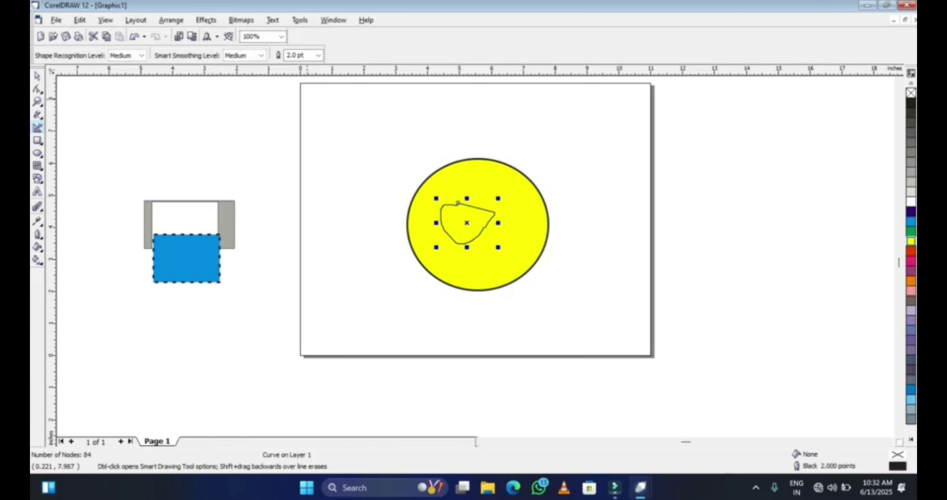
pyautogui.moveTo(369, 151); pyautogui.dragTo(372, 151)
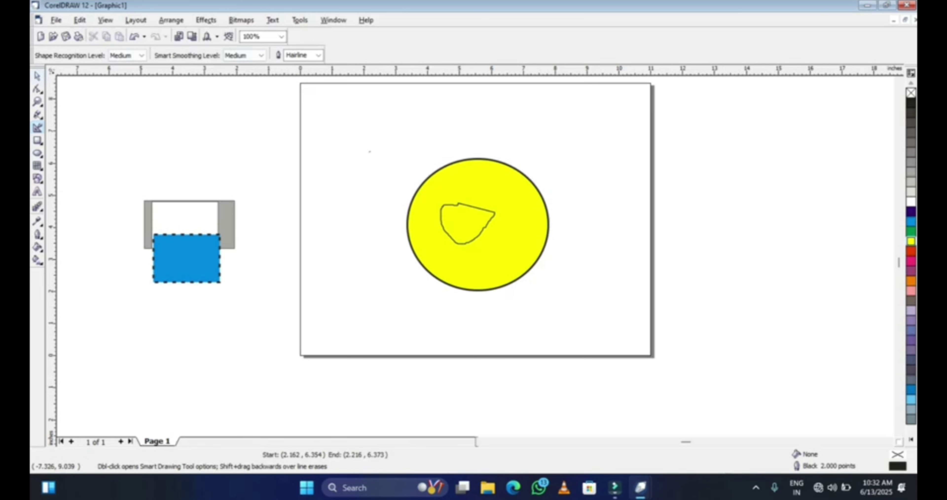
# Select the yellow ellipse together with the freehand shape and try to weld them
pyautogui.click(38, 76)
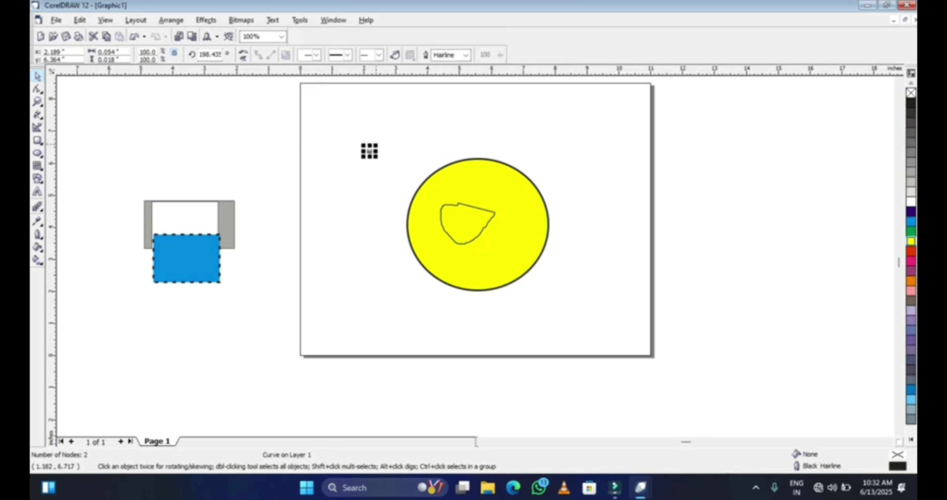
pyautogui.moveTo(390, 115); pyautogui.dragTo(576, 299)
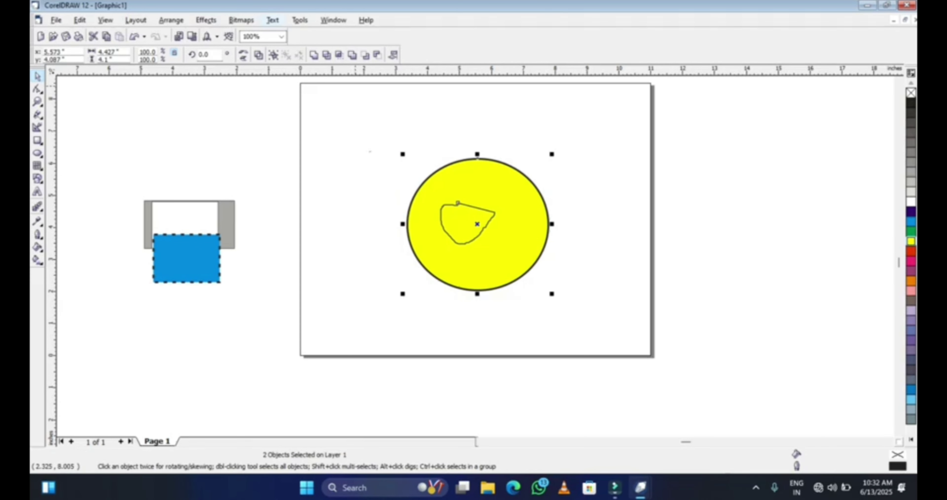
pyautogui.click(171, 20)
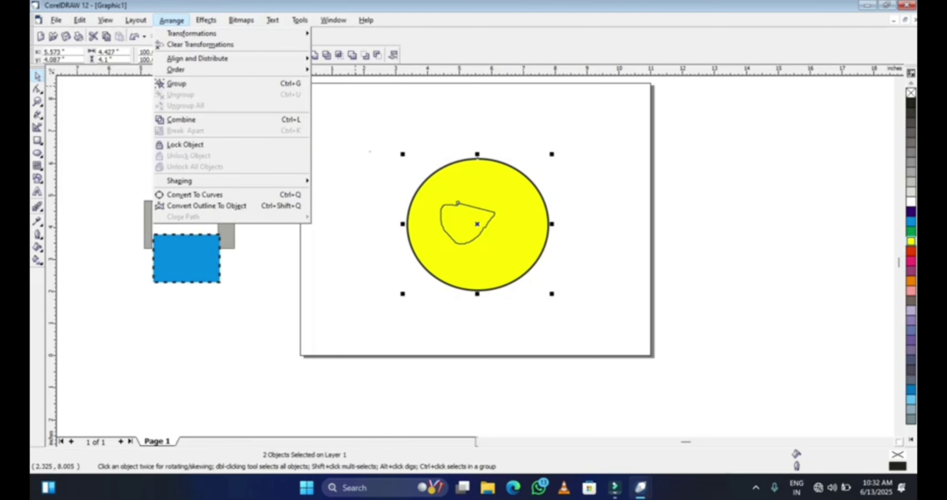
pyautogui.press('p')
pyautogui.press('Down')
pyautogui.press('Down')
pyautogui.press('Down')
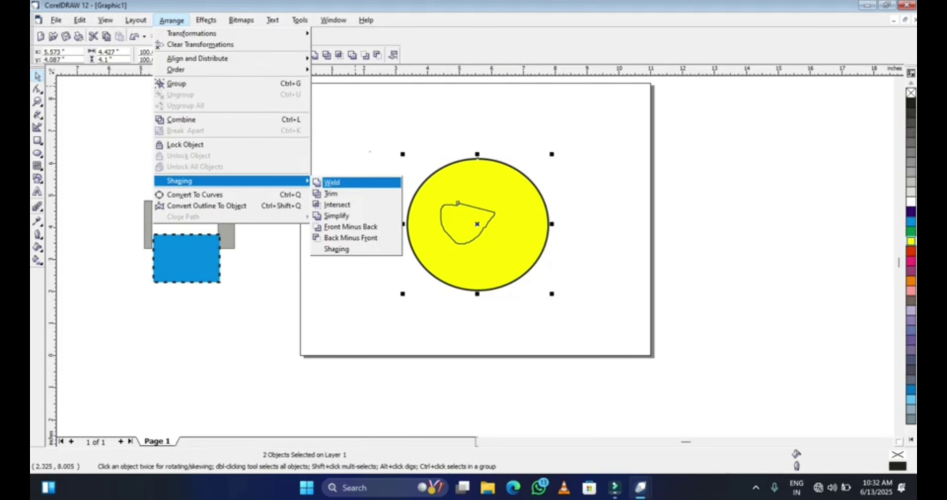
pyautogui.press('Return')
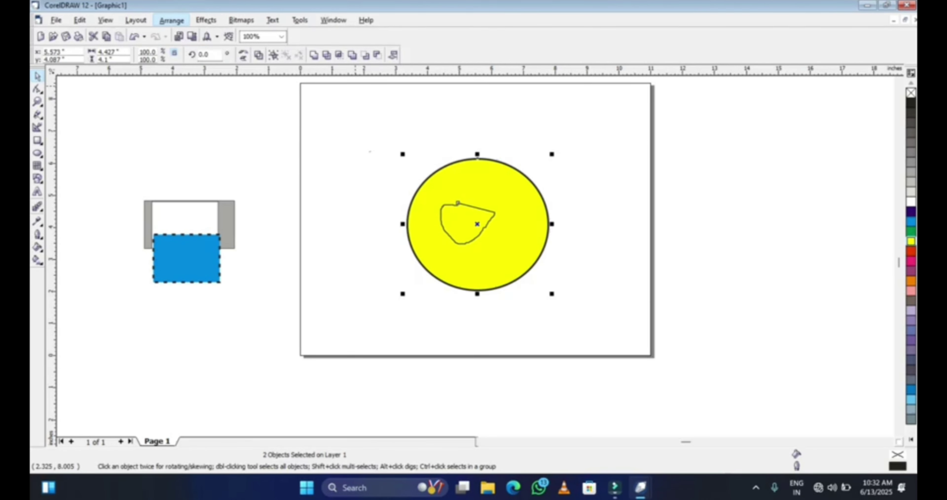
pyautogui.press('Escape')
# Move the freehand shape out of the ellipse to a center of about 9.62, 4.52 inches, leaving a copy behind, and convert its outline to an object
pyautogui.click(485, 209)
pyautogui.moveTo(485, 210); pyautogui.dragTo(596, 205)
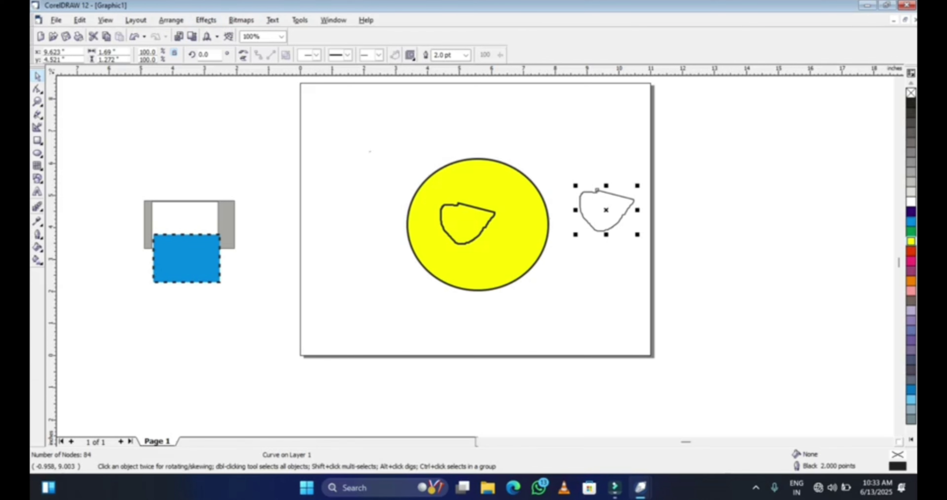
pyautogui.click(171, 20)
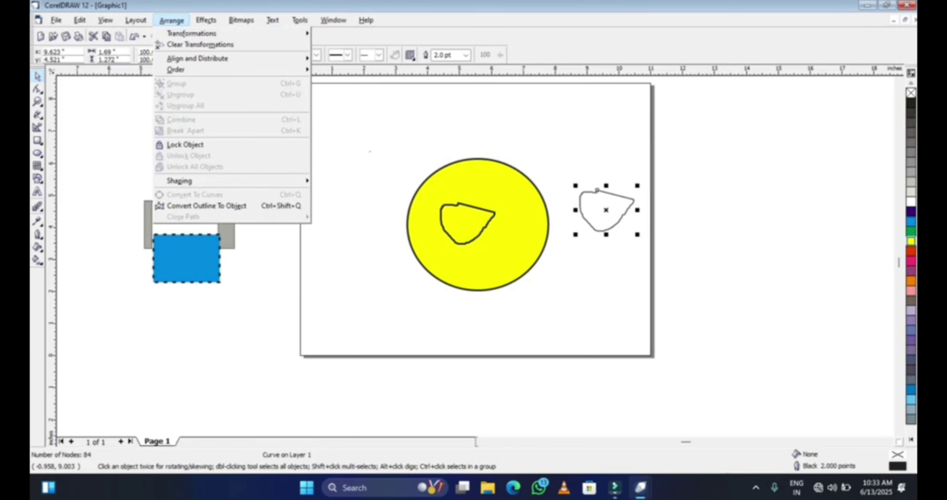
pyautogui.click(184, 203)
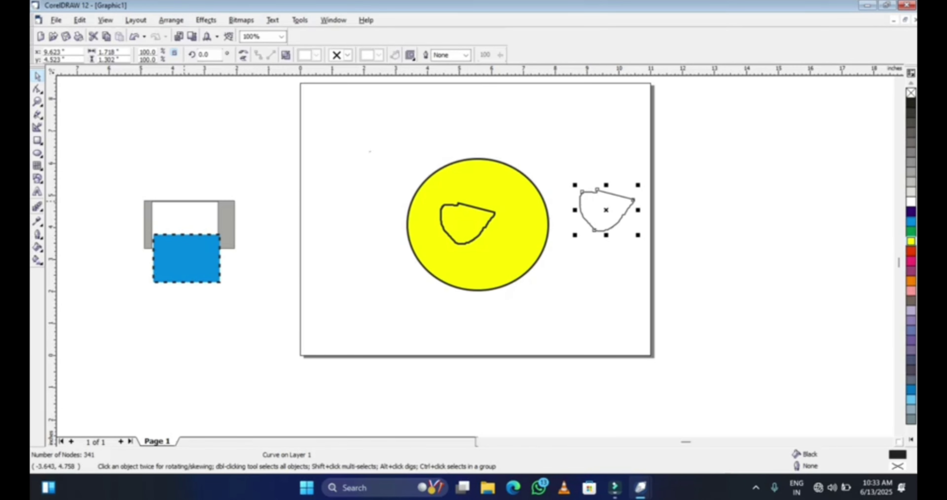
# Convert the yellow ellipse to curves
pyautogui.click(426, 243)
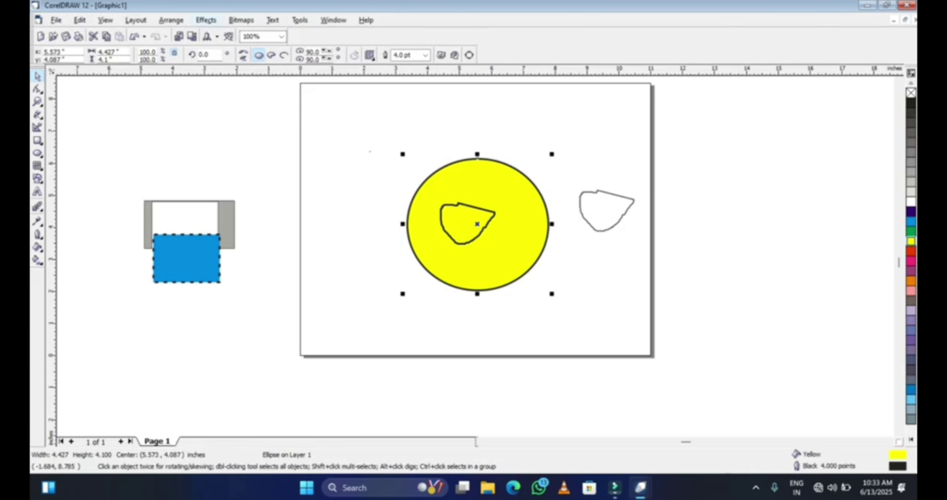
pyautogui.click(171, 20)
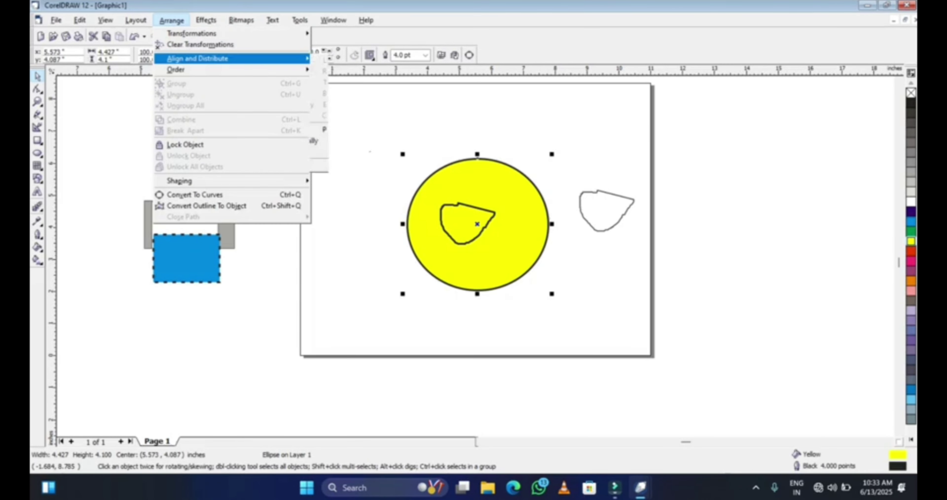
pyautogui.press('Return')
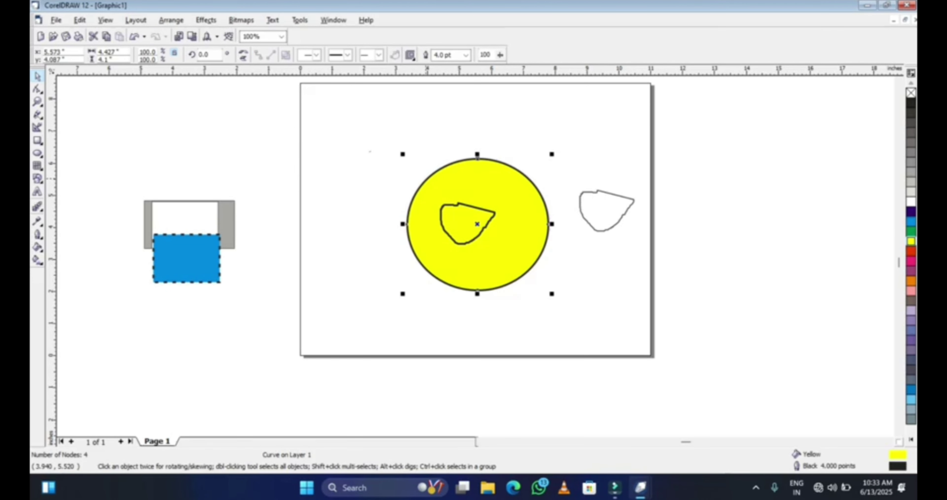
pyautogui.rightClick(426, 179)
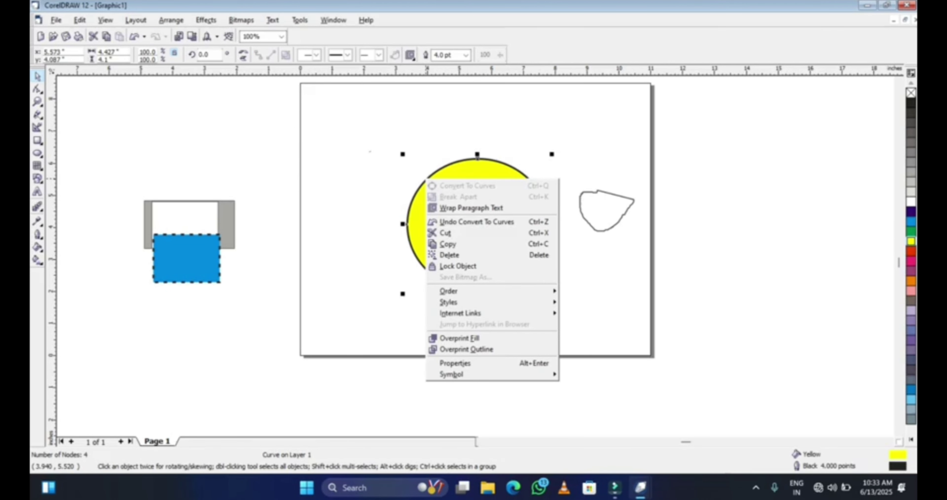
pyautogui.press('Escape')
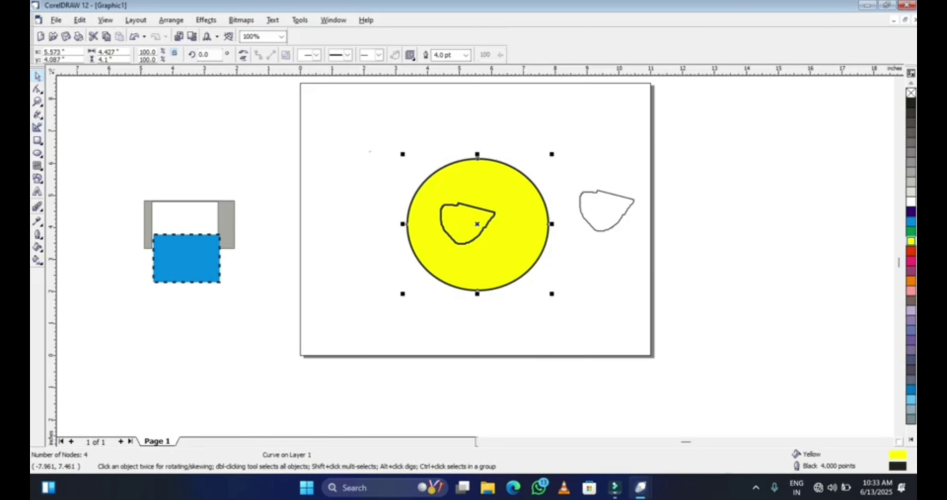
# Draw a rectangle about 4.75 by 3.61 inches overlapping the page's left edge, with a 2.0 pt outline and Cyan fill
pyautogui.click(37, 141)
pyautogui.moveTo(185, 113); pyautogui.dragTo(337, 229)
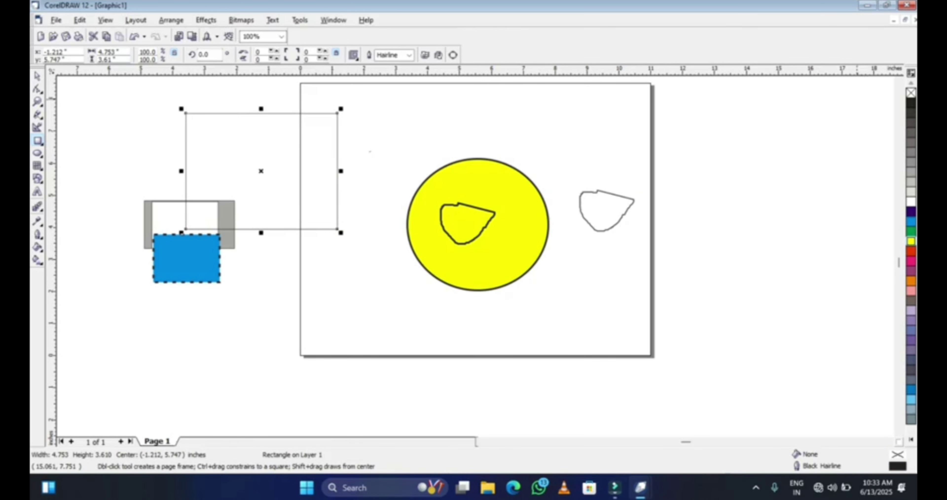
pyautogui.click(409, 55)
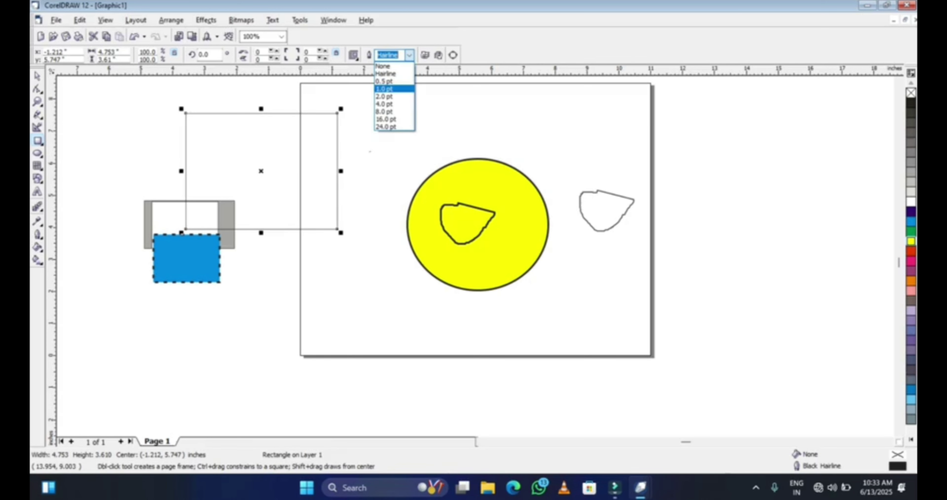
pyautogui.click(390, 108)
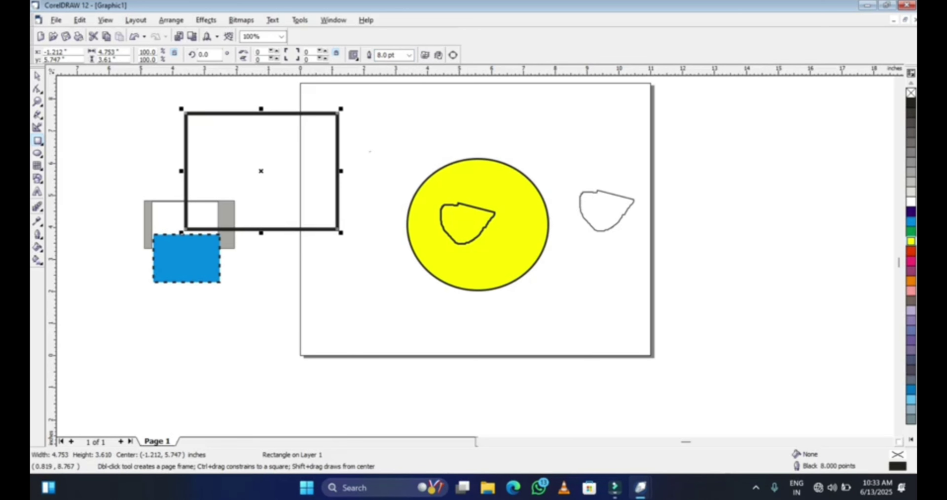
pyautogui.click(409, 54)
pyautogui.click(389, 97)
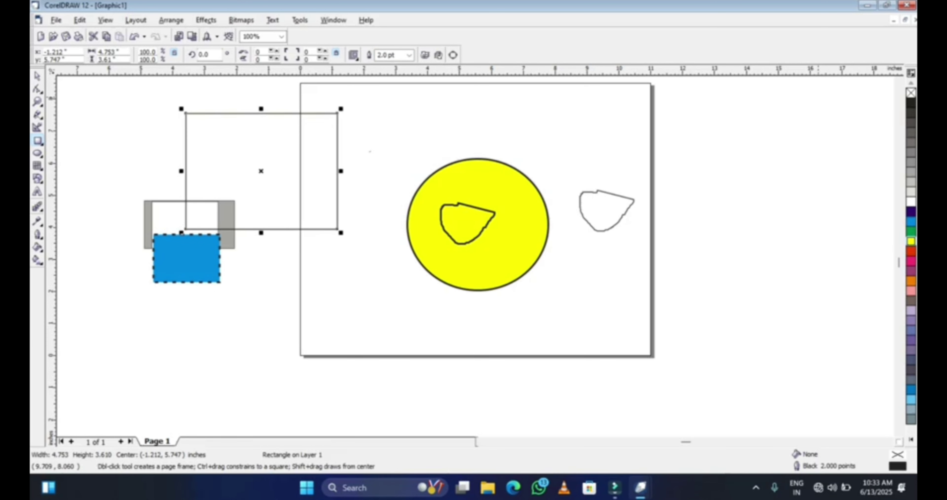
pyautogui.click(910, 221)
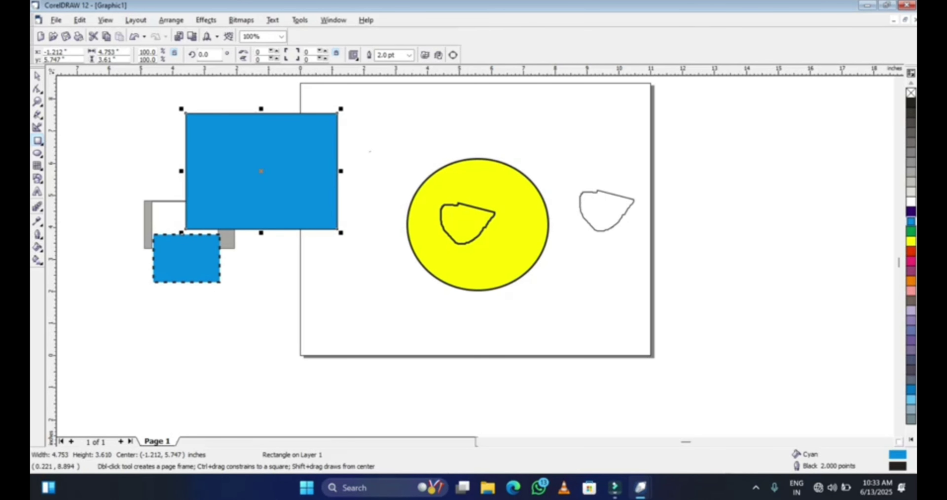
# Convert the large cyan rectangle to curves and scale it down to about 4.40 by 3.35 inches
pyautogui.click(171, 20)
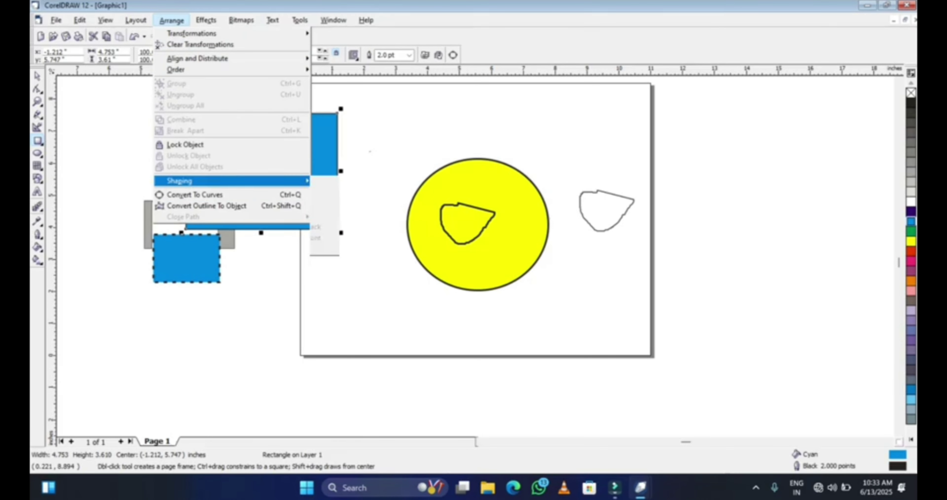
pyautogui.click(290, 195)
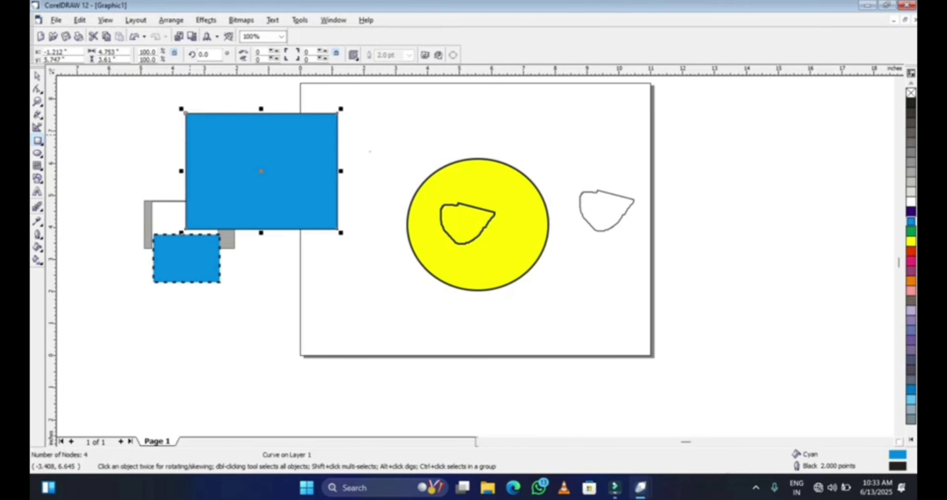
pyautogui.moveTo(181, 109); pyautogui.dragTo(192, 118)
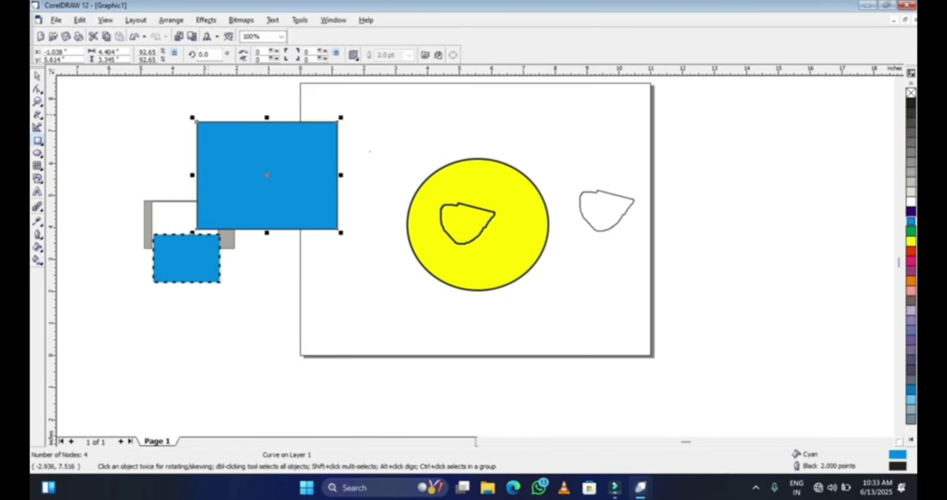
pyautogui.rightClick(220, 111)
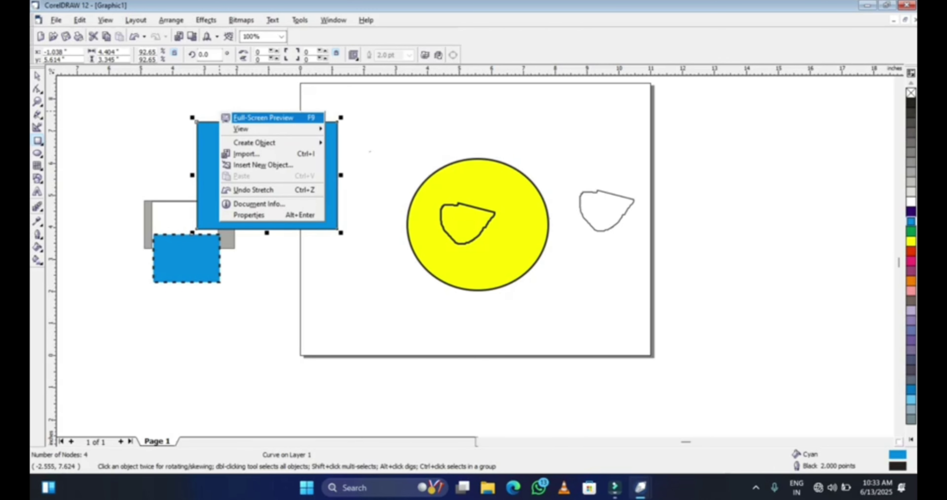
pyautogui.moveTo(257, 128)
pyautogui.click(37, 76)
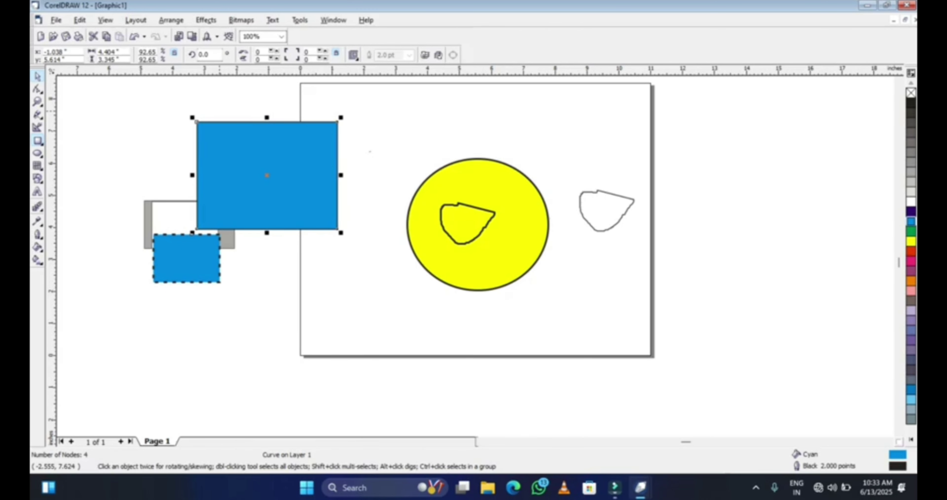
pyautogui.click(37, 75)
pyautogui.rightClick(231, 121)
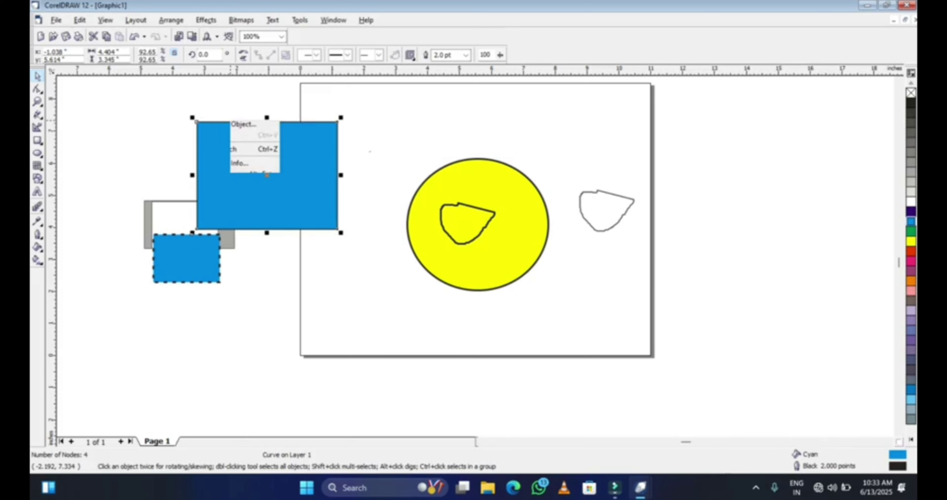
pyautogui.click(242, 118)
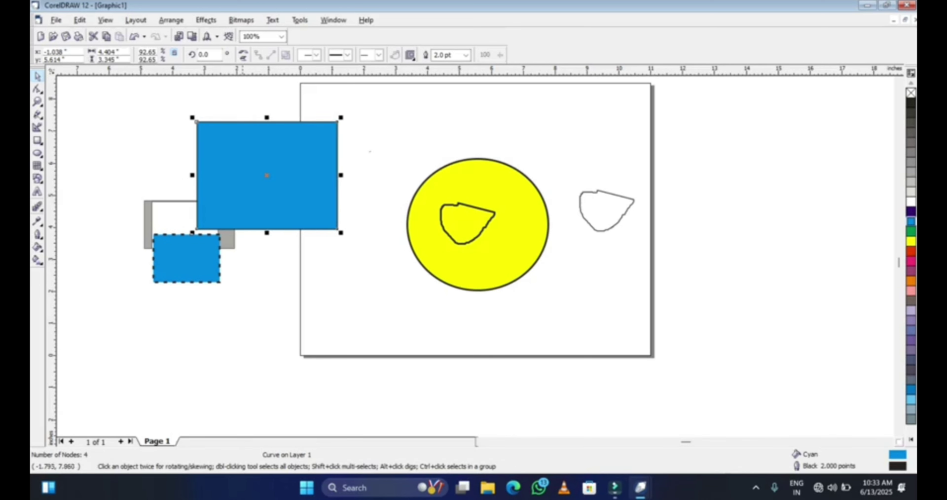
pyautogui.click(242, 121)
pyautogui.rightClick(243, 120)
pyautogui.click(241, 113)
pyautogui.click(241, 118)
pyautogui.rightClick(241, 117)
pyautogui.click(235, 126)
pyautogui.rightClick(236, 124)
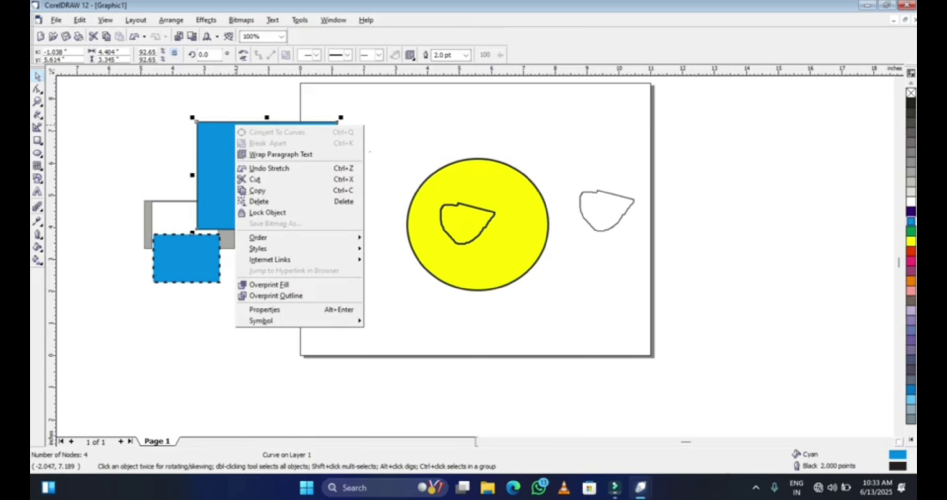
pyautogui.press('Escape')
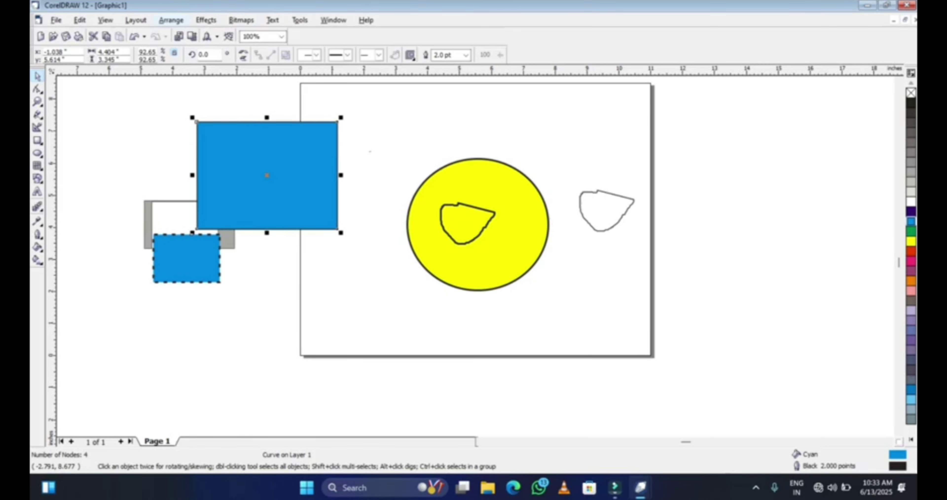
# Convert the large cyan rectangle's outline to an object and enlarge that outline to about 4.93 by 3.75 inches
pyautogui.click(171, 20)
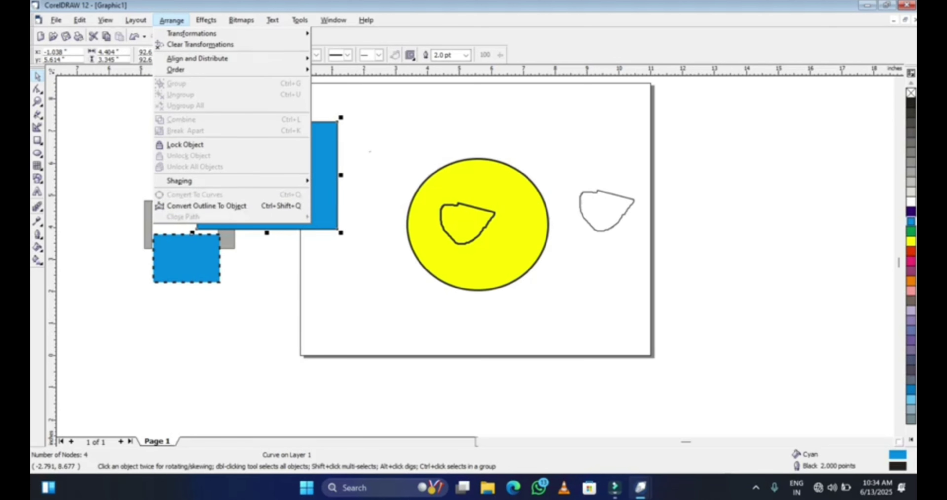
pyautogui.click(206, 205)
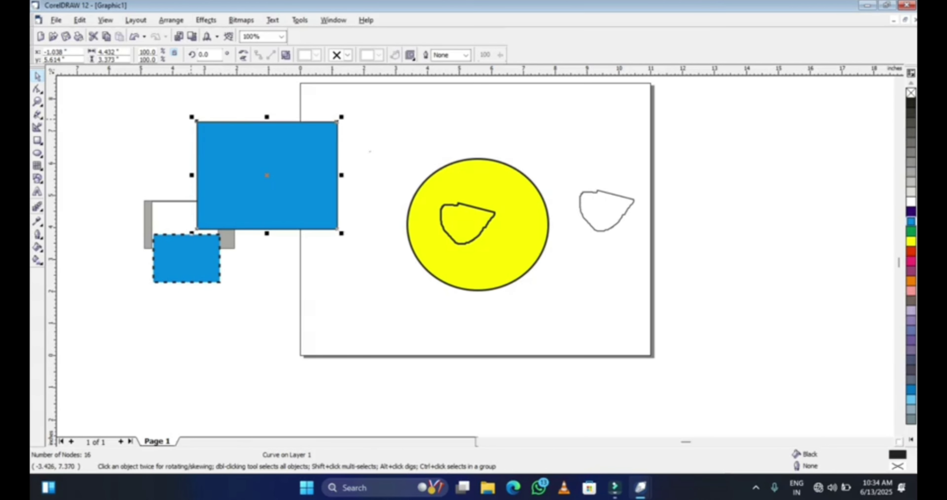
pyautogui.moveTo(192, 114); pyautogui.dragTo(175, 103)
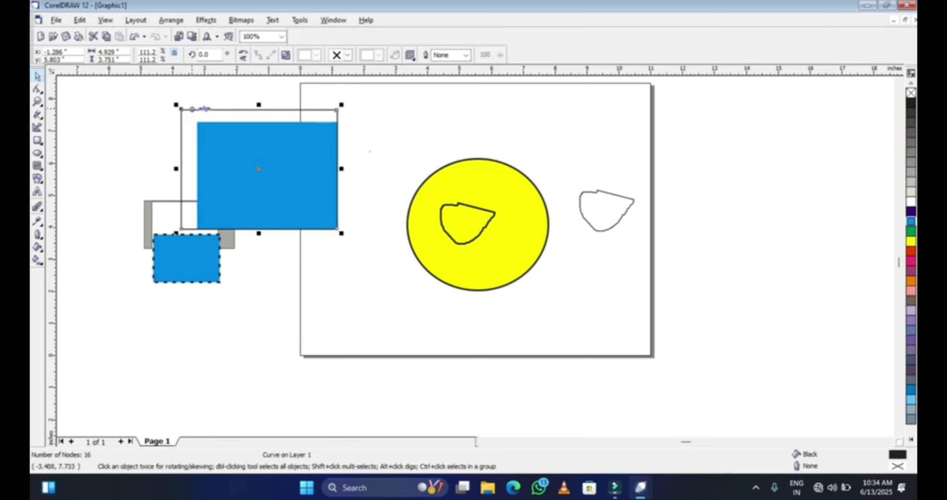
# Move the large cyan fill shape out of its outline to the right of the page, centered at about 14.11, 3.51 inches
pyautogui.moveTo(245, 138); pyautogui.dragTo(262, 230)
pyautogui.moveTo(284, 278); pyautogui.dragTo(748, 252)
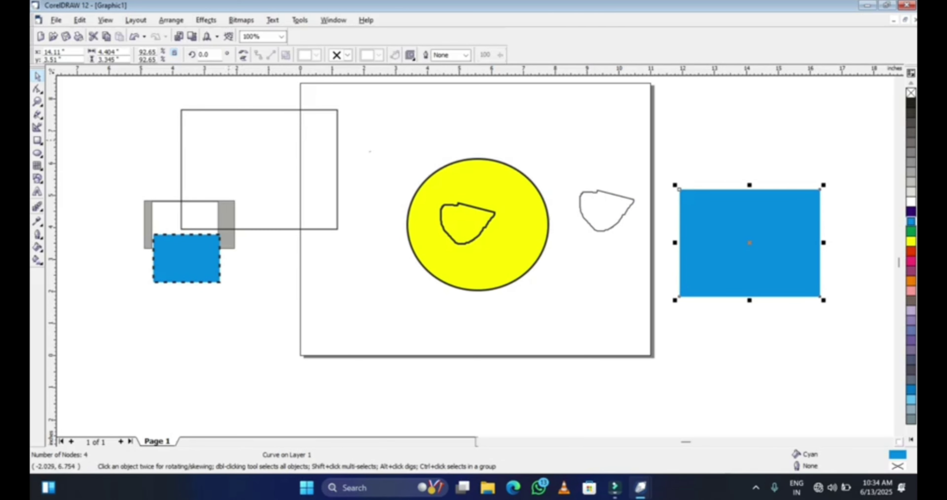
pyautogui.click(170, 19)
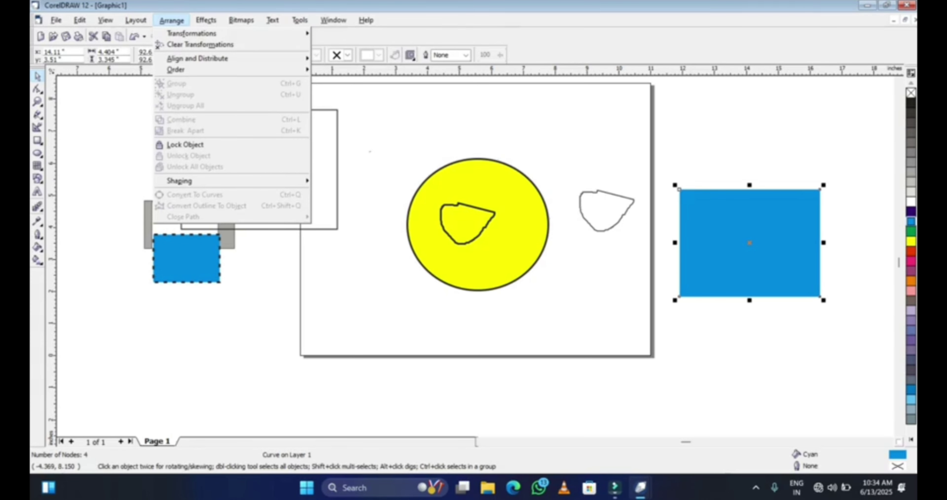
pyautogui.moveTo(180, 181)
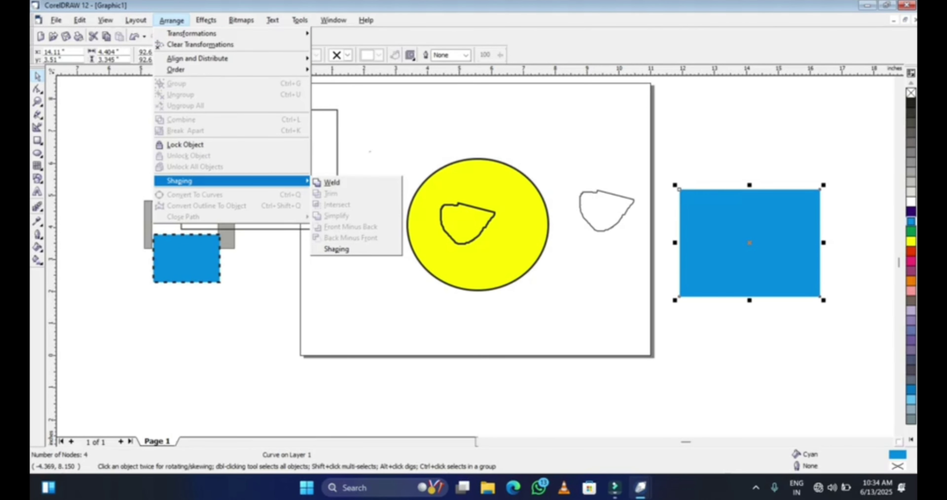
pyautogui.click(147, 97)
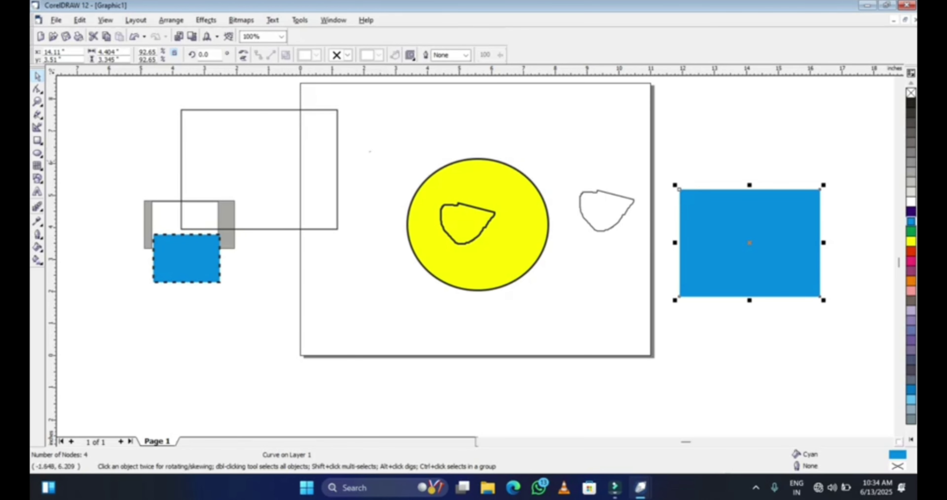